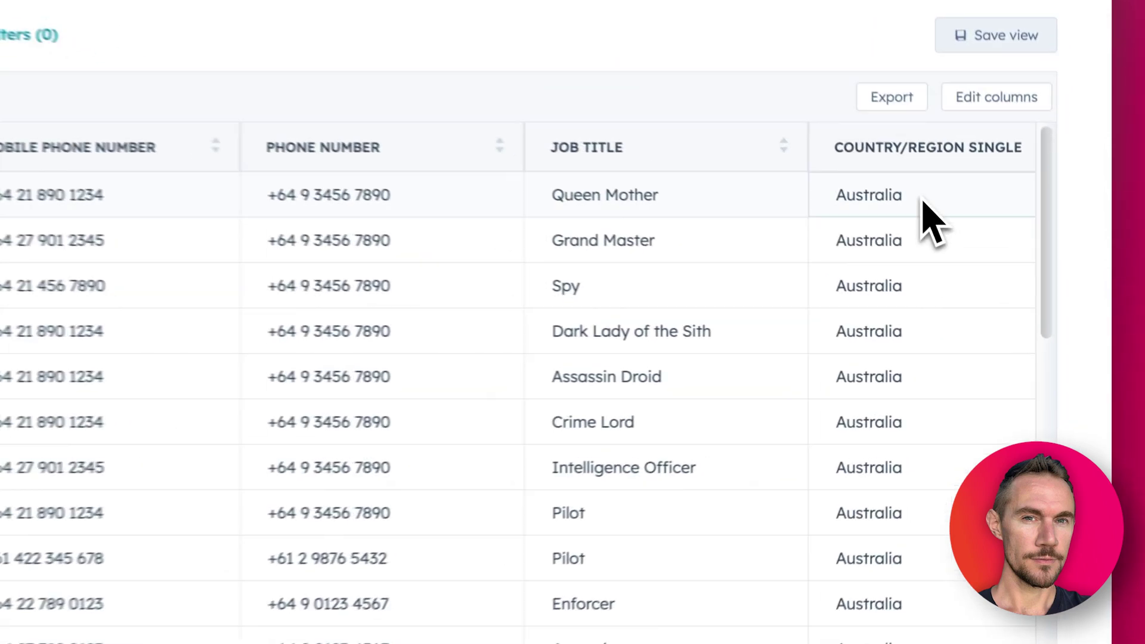
# Try editing several contacts' country values inline, leaving Australia unchanged
pyautogui.click(996, 277)
pyautogui.click(871, 235)
pyautogui.moveTo(857, 235); pyautogui.dragTo(911, 241)
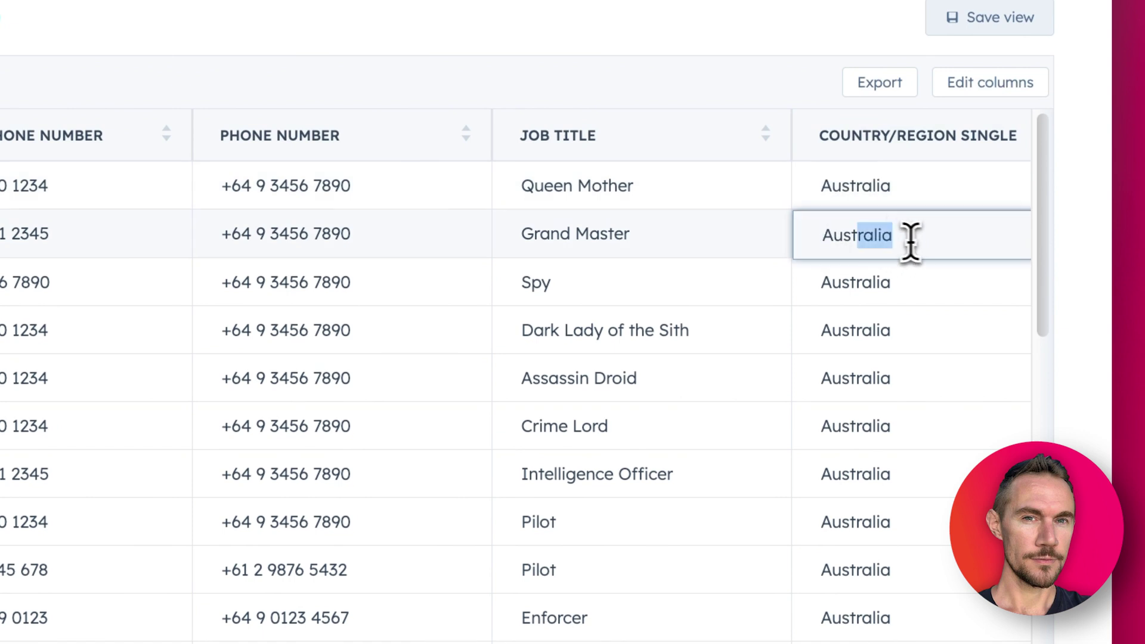
pyautogui.doubleClick(854, 295)
pyautogui.click(893, 325)
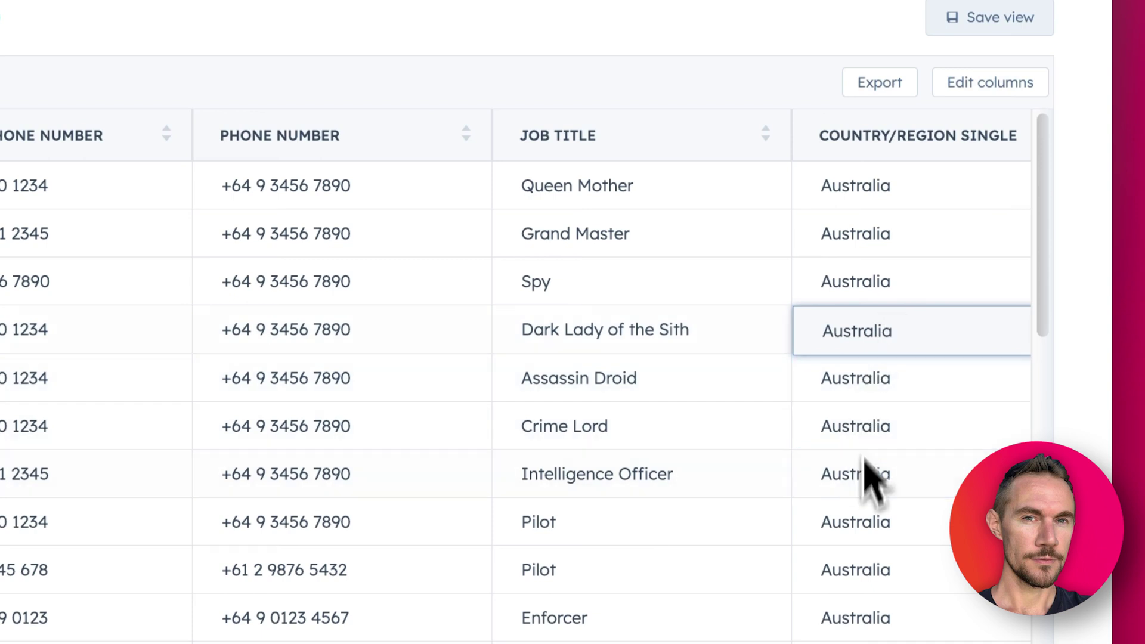
pyautogui.scroll(-2, 866, 471)
pyautogui.scroll(2, 863, 471)
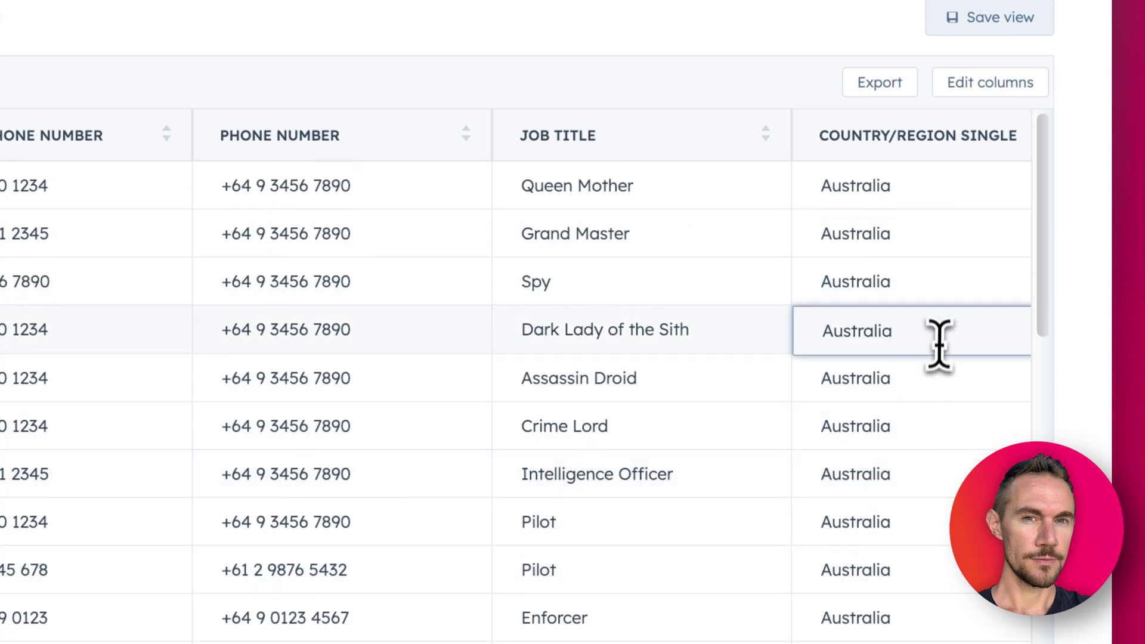
pyautogui.click(912, 190)
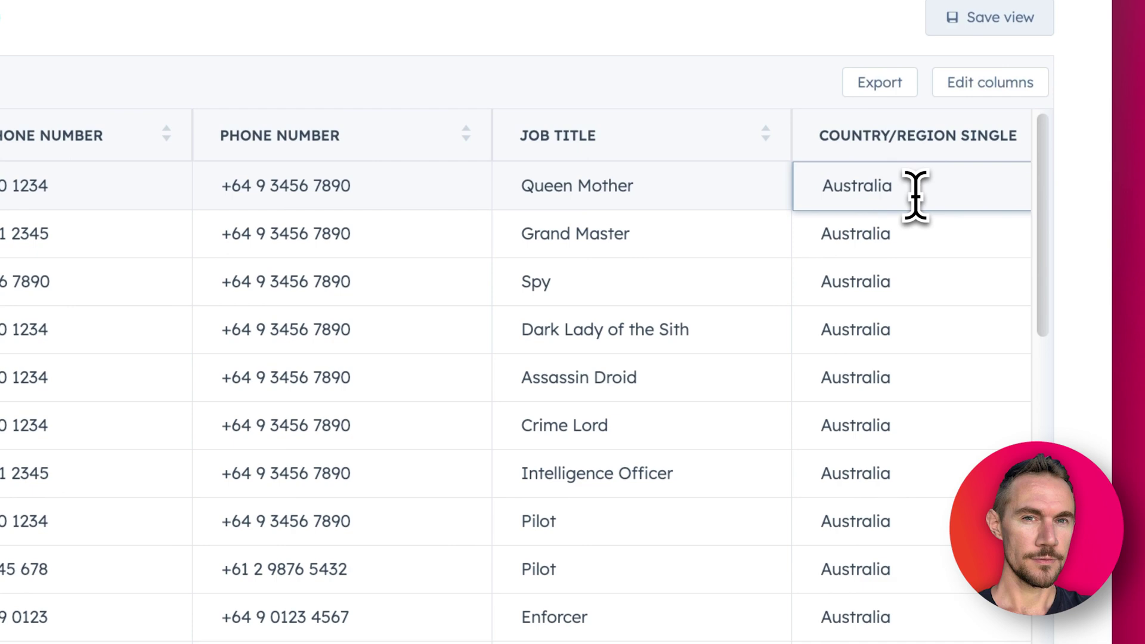
pyautogui.press('BackSpace')
pyautogui.press('BackSpace')
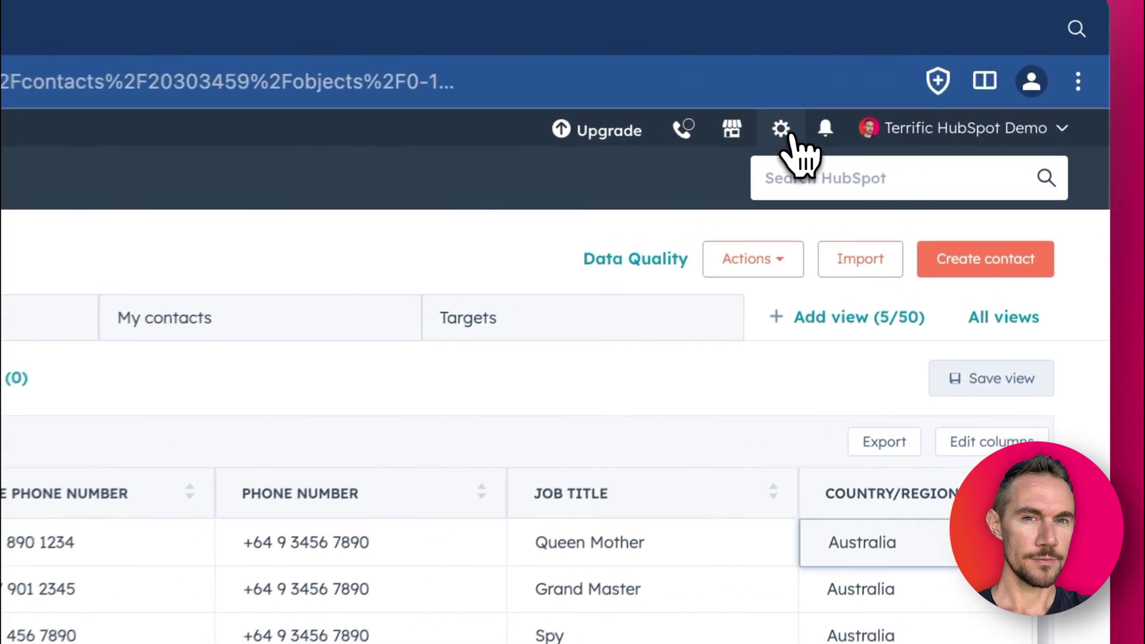
# Go to the account settings Properties page with Contact properties selected
pyautogui.click(942, 63)
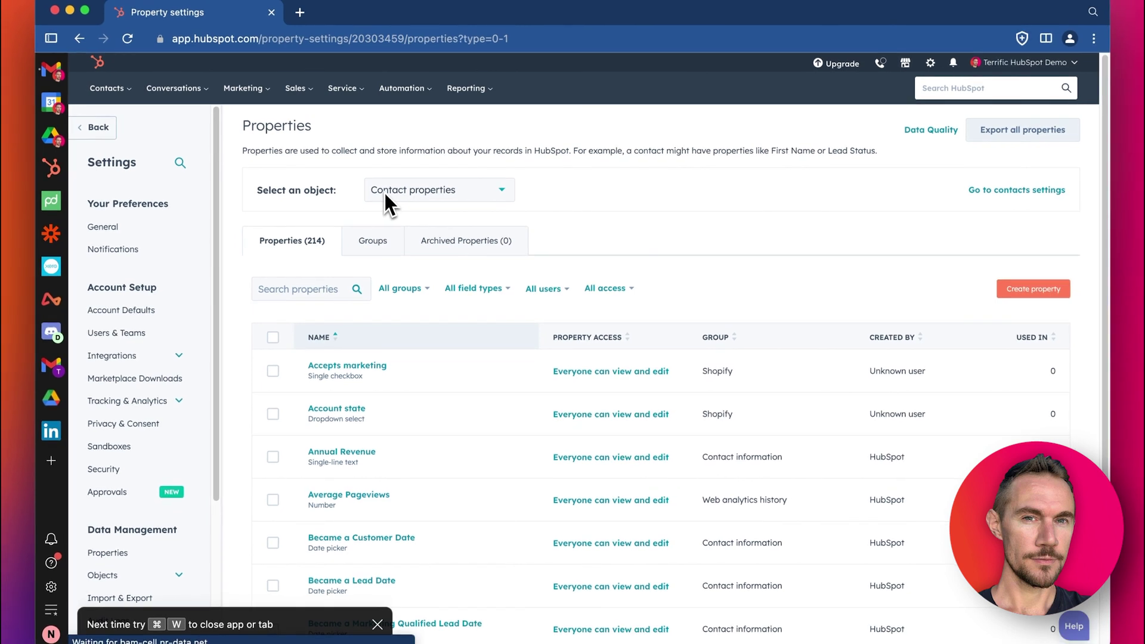
pyautogui.click(417, 189)
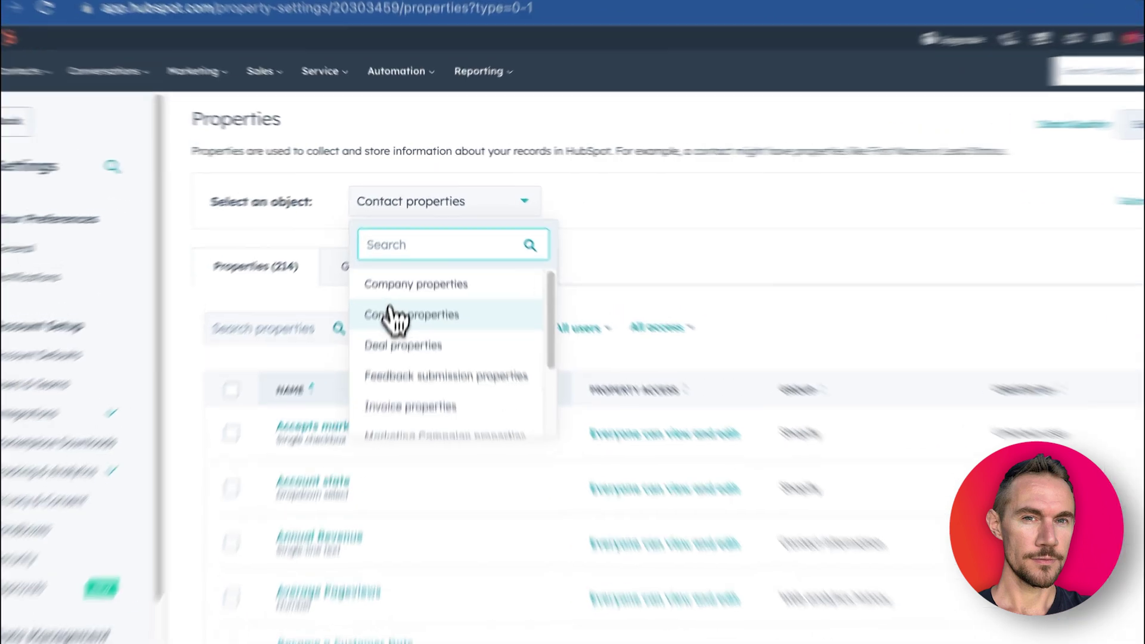
pyautogui.click(426, 278)
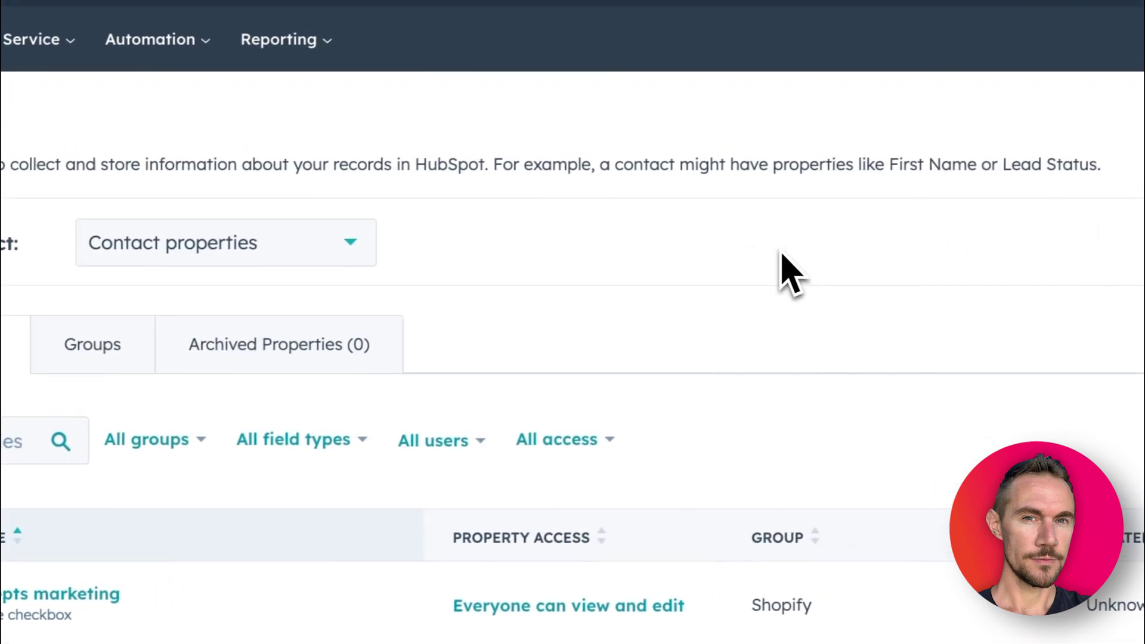
# Filter properties by 'co' and remove 'Single' from the Country/Region Single label
pyautogui.click(331, 270)
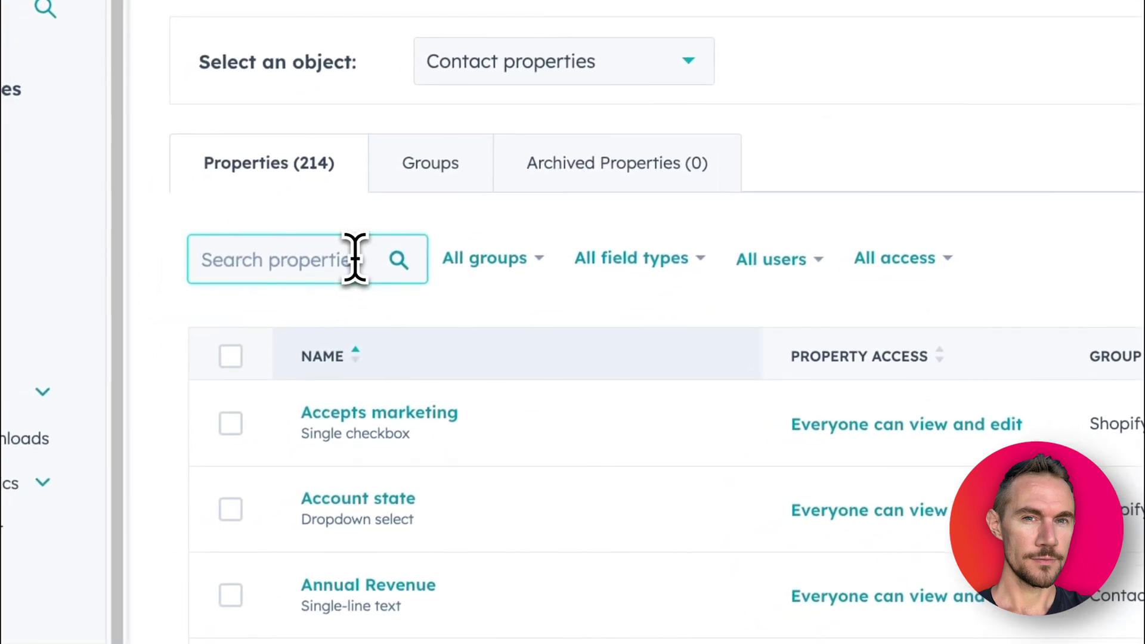
pyautogui.write('countr')
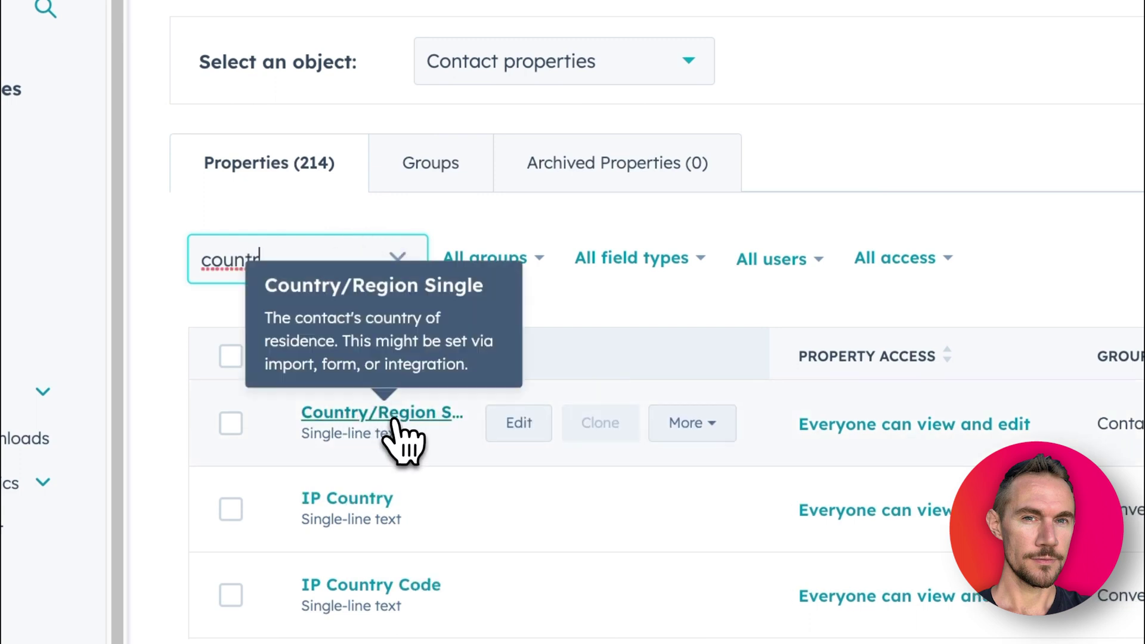
pyautogui.click(395, 411)
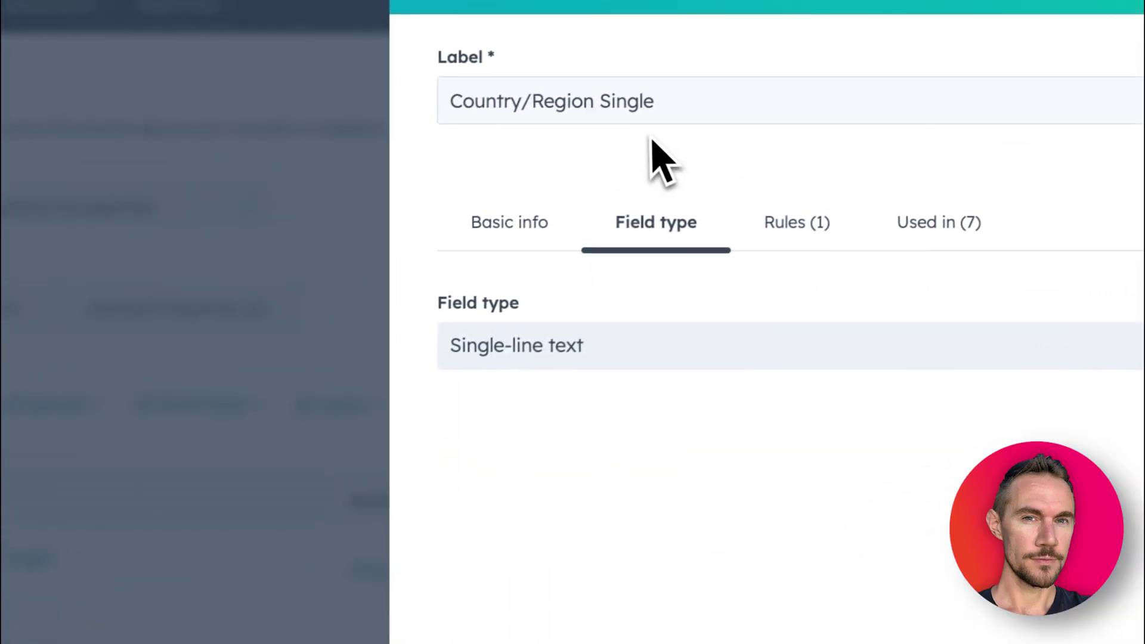
pyautogui.doubleClick(612, 106)
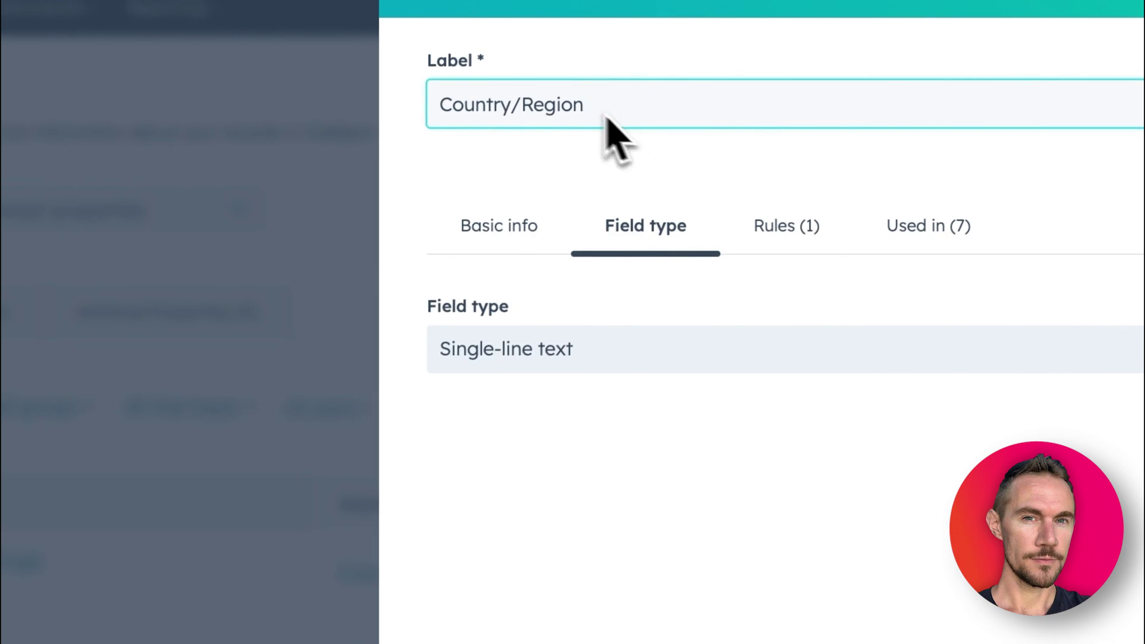
pyautogui.click(518, 221)
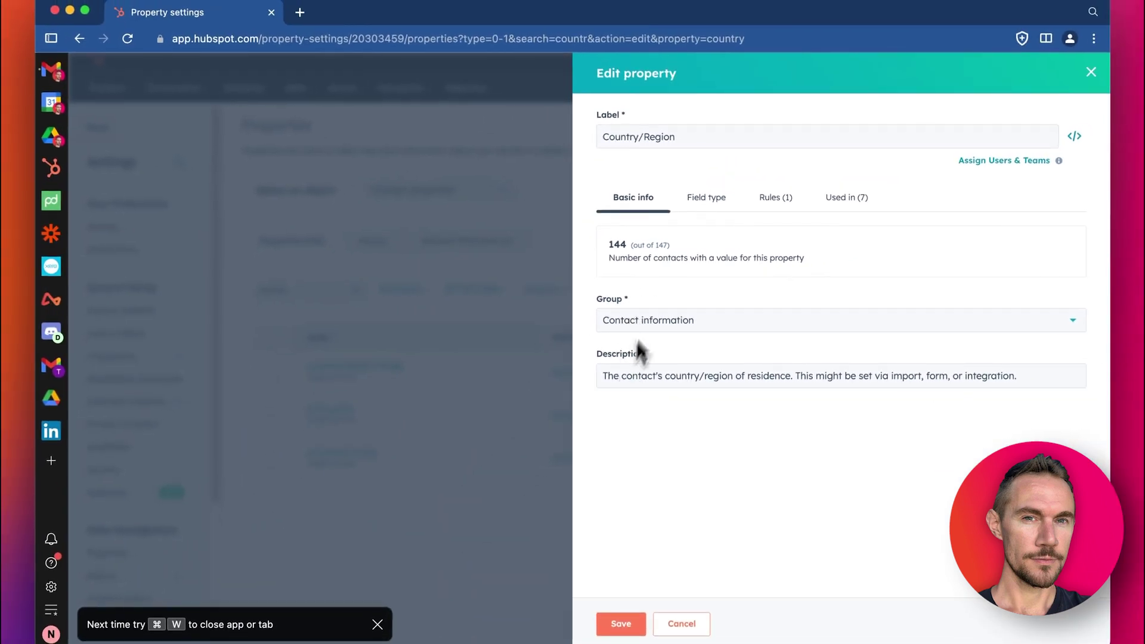
pyautogui.click(693, 206)
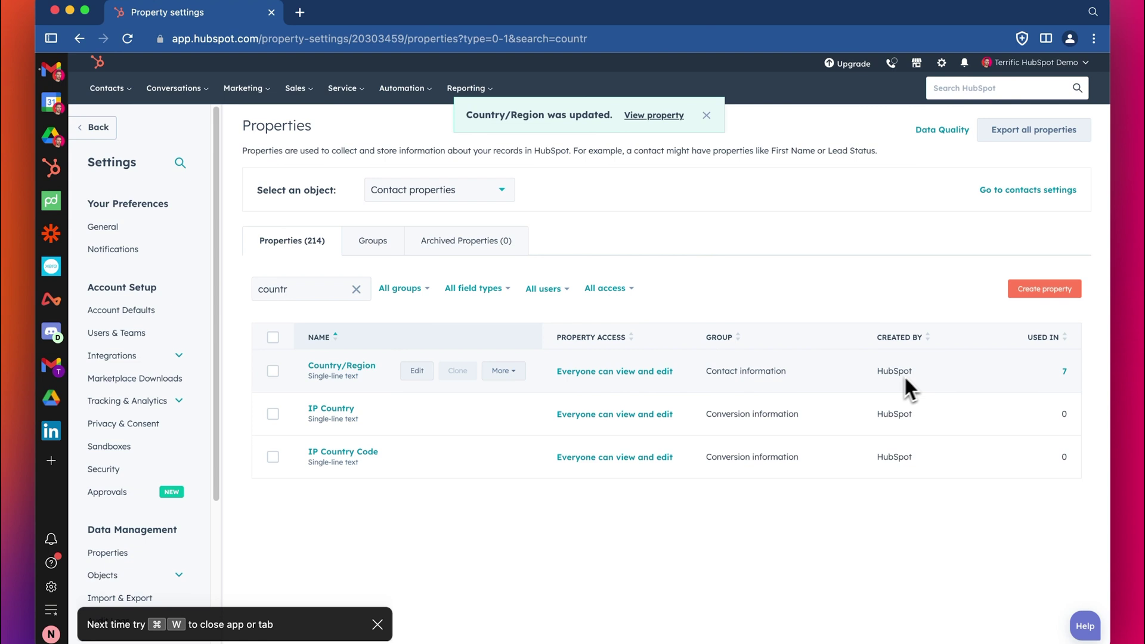
pyautogui.moveTo(353, 385)
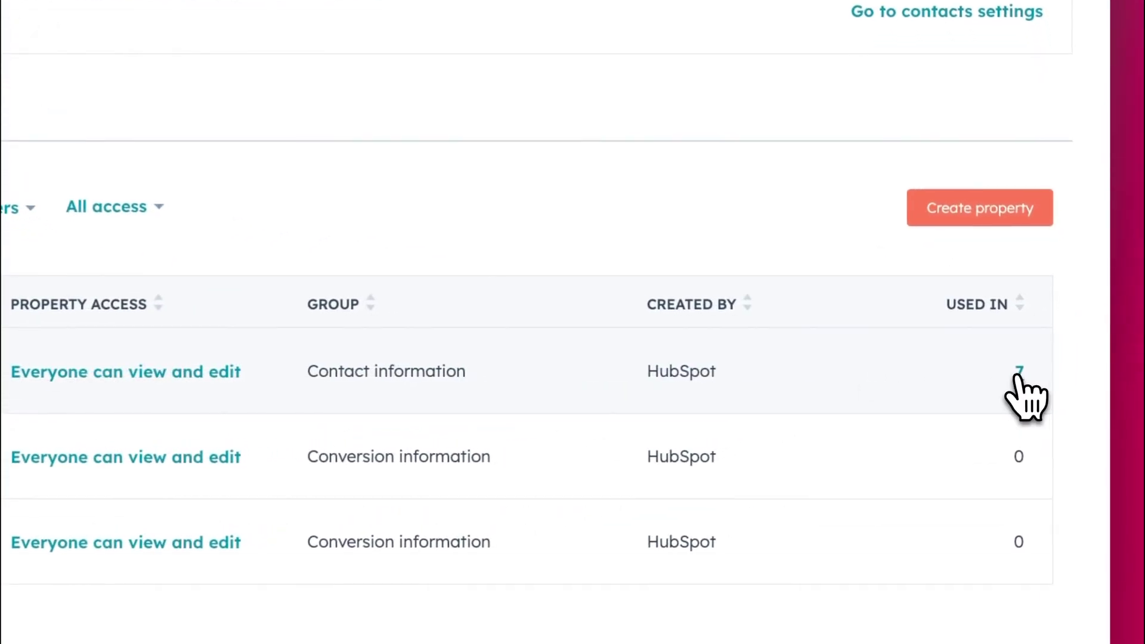
pyautogui.click(1064, 372)
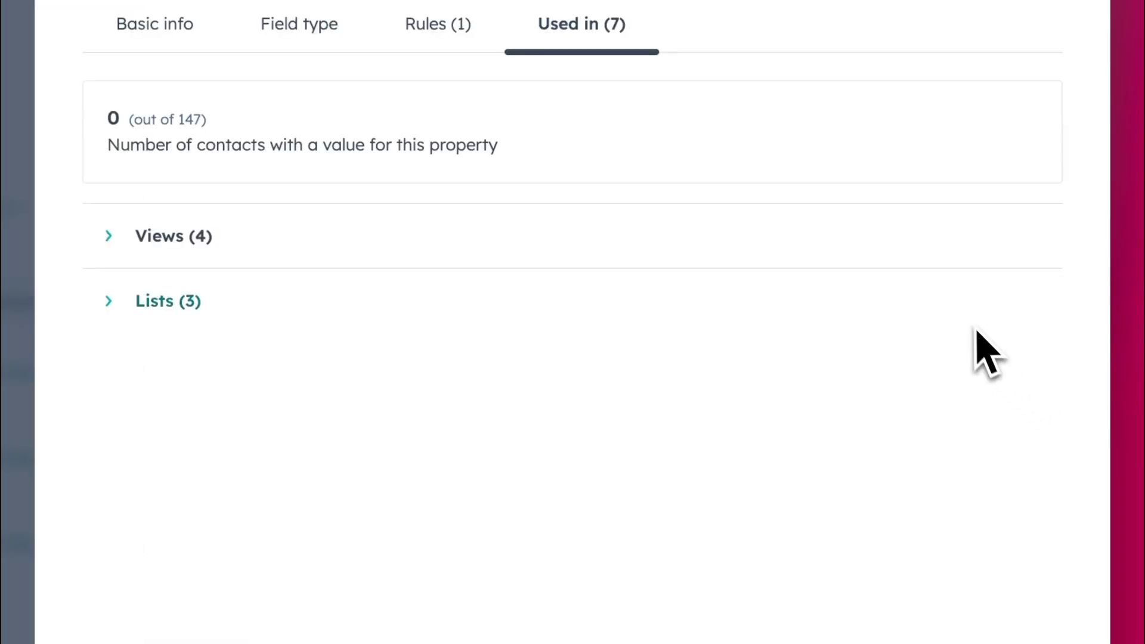
pyautogui.click(143, 304)
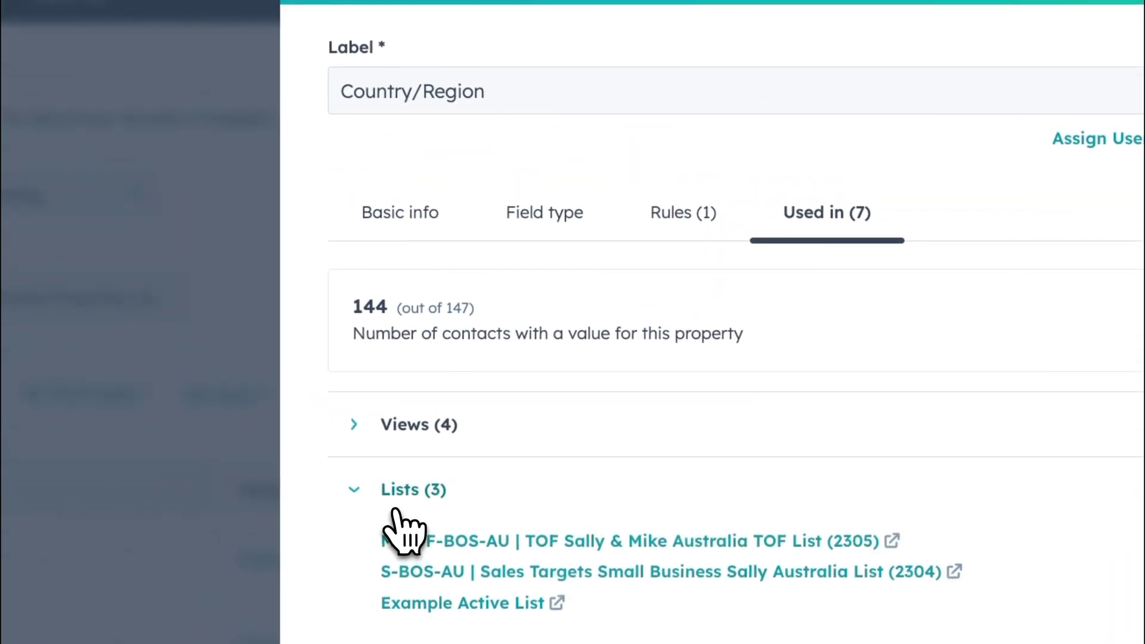
pyautogui.click(385, 498)
pyautogui.click(394, 433)
pyautogui.click(394, 430)
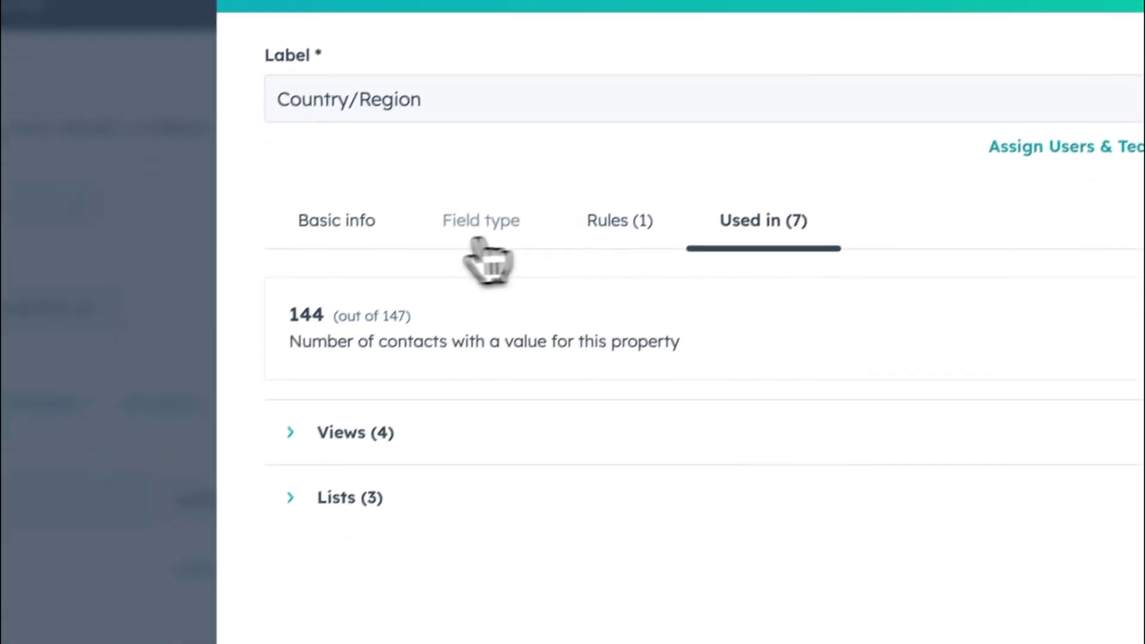
pyautogui.click(390, 235)
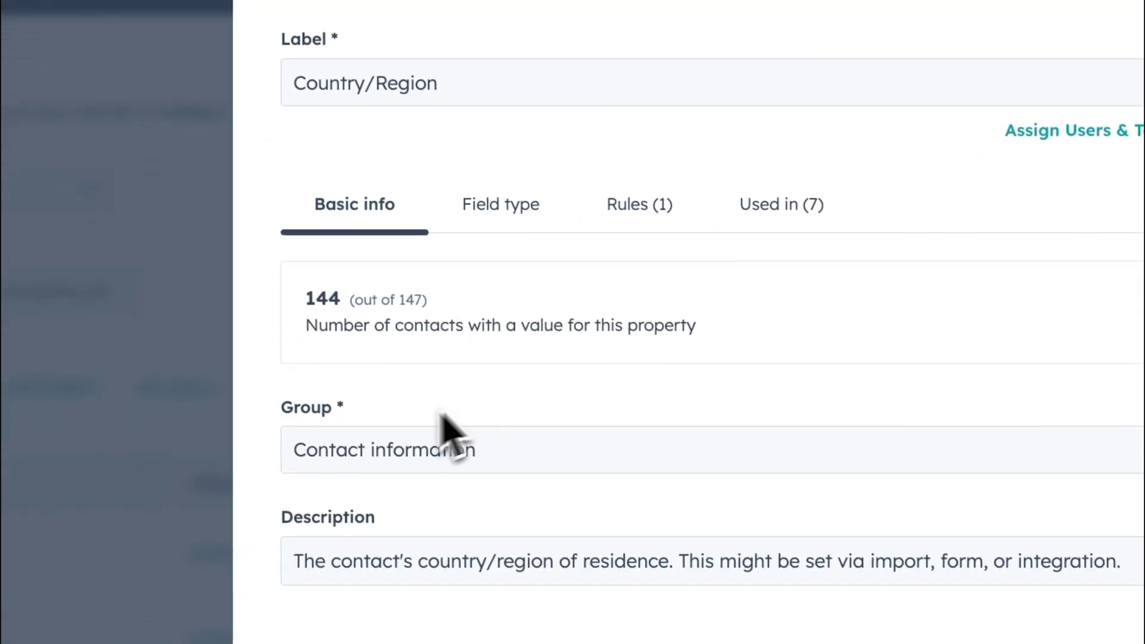
pyautogui.click(501, 204)
pyautogui.moveTo(391, 353)
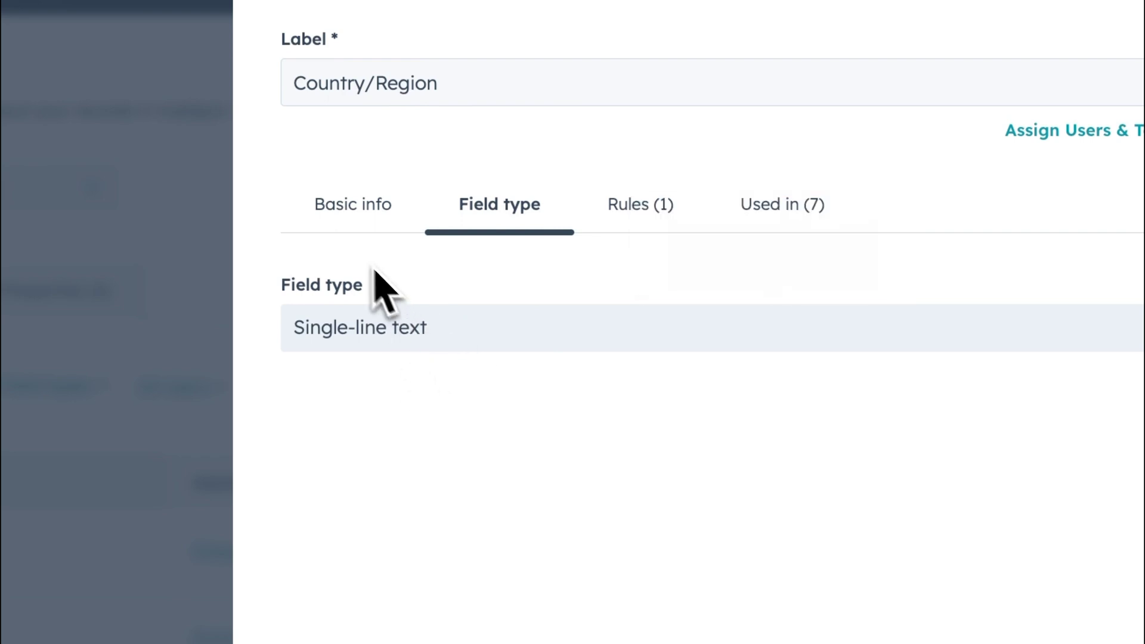
pyautogui.click(351, 221)
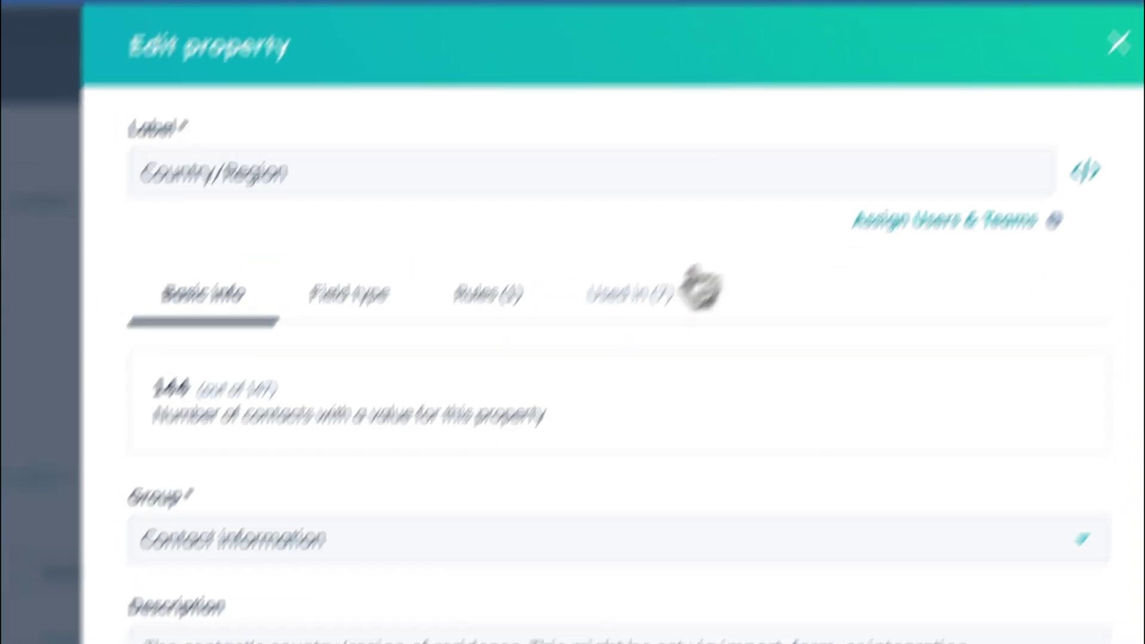
pyautogui.click(698, 289)
pyautogui.click(286, 567)
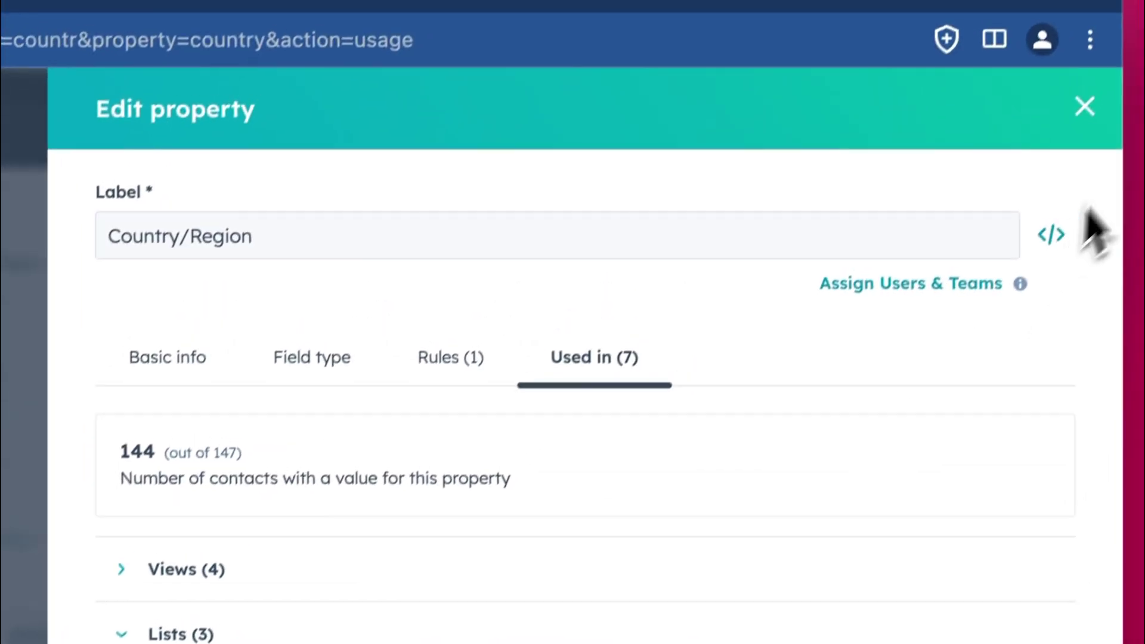
pyautogui.click(1071, 126)
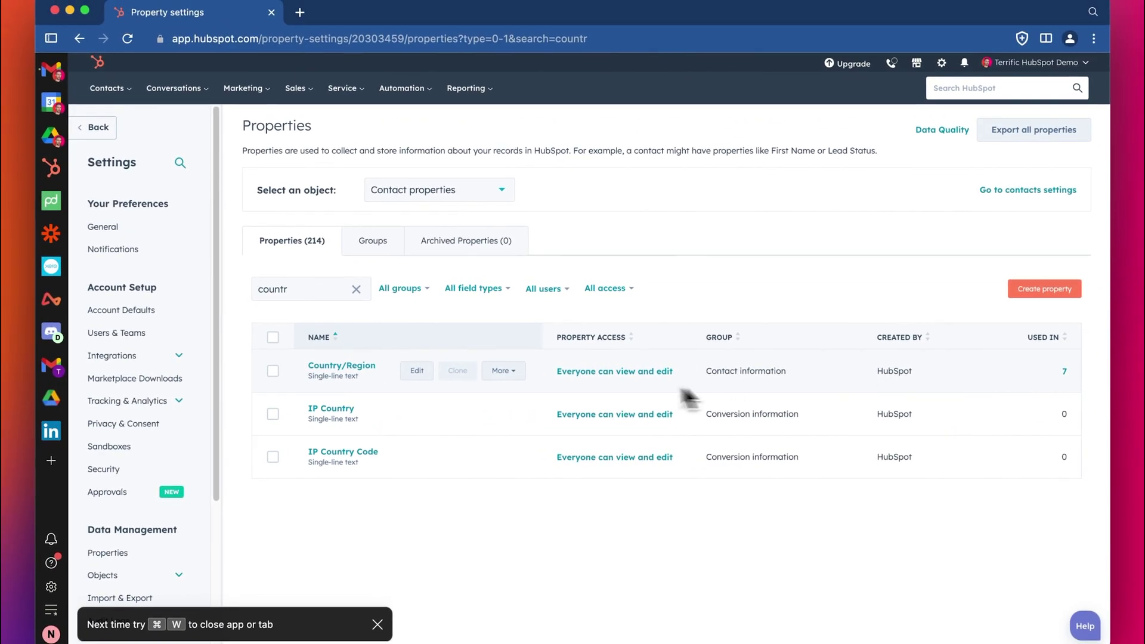
# Relabel the Country/Region contact property as Country/Region Old
pyautogui.moveTo(420, 362)
pyautogui.moveTo(348, 375)
pyautogui.click(411, 370)
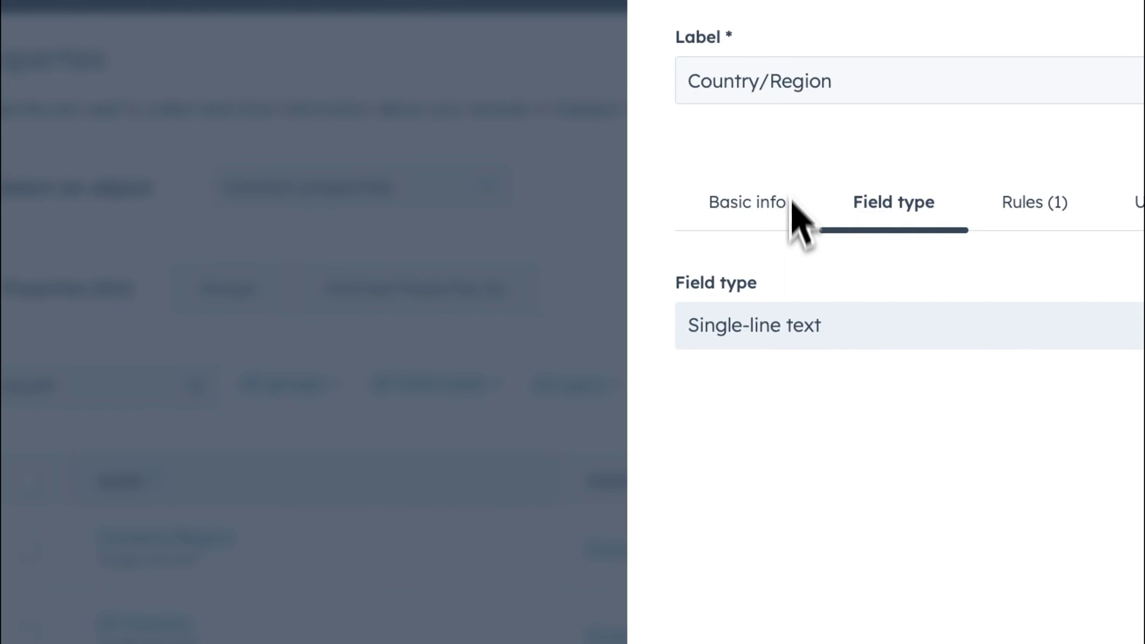
pyautogui.click(855, 95)
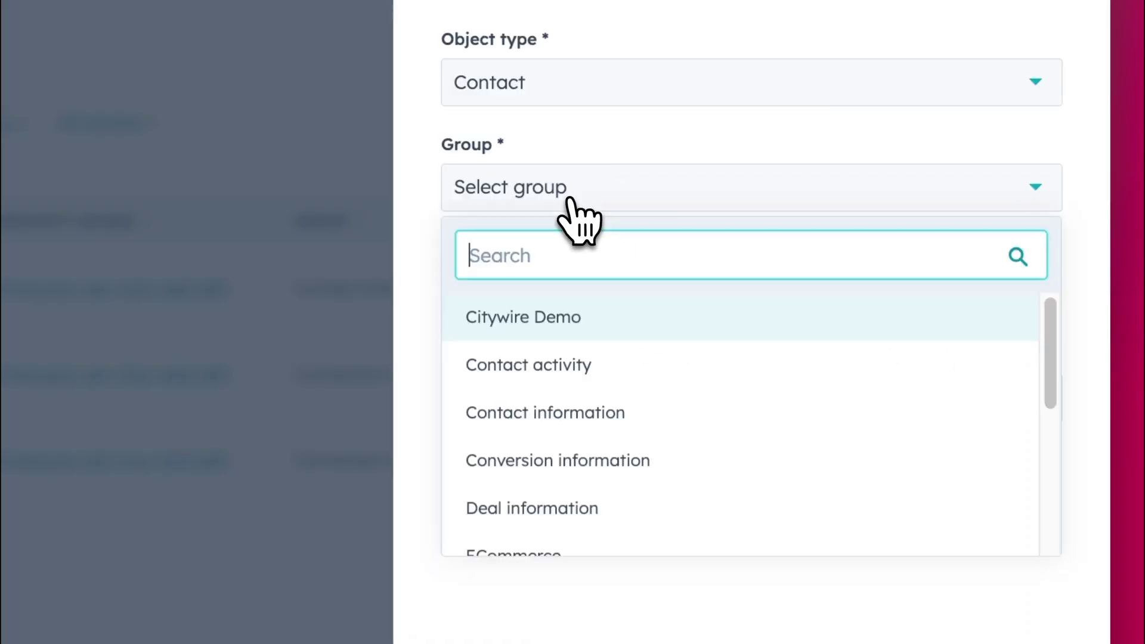
pyautogui.scroll(-4, 549, 521)
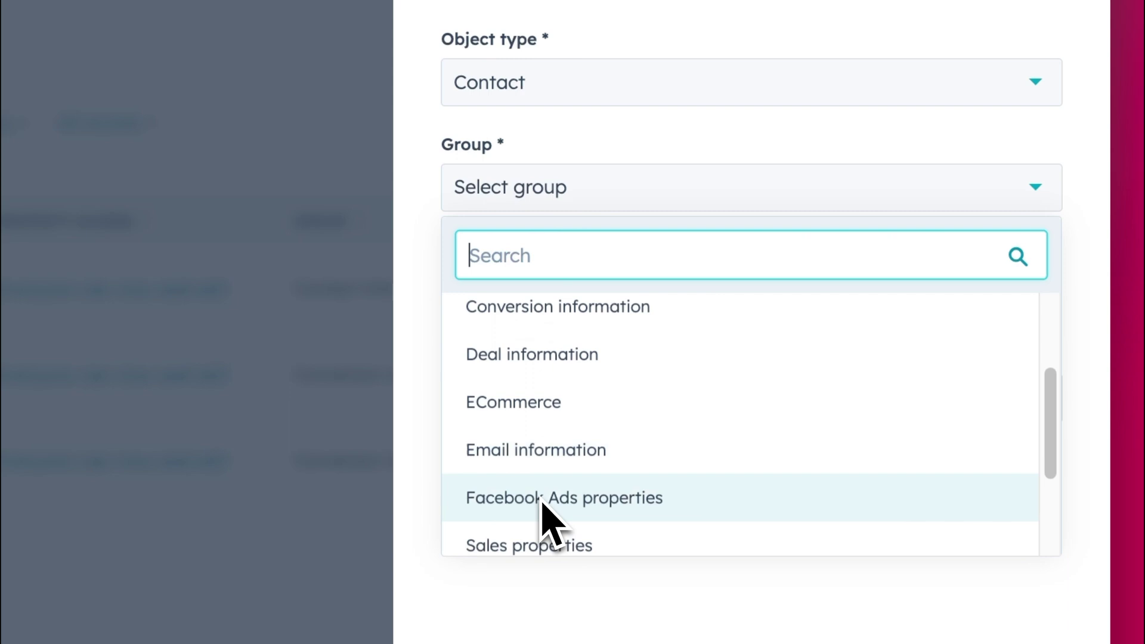
pyautogui.scroll(2, 680, 462)
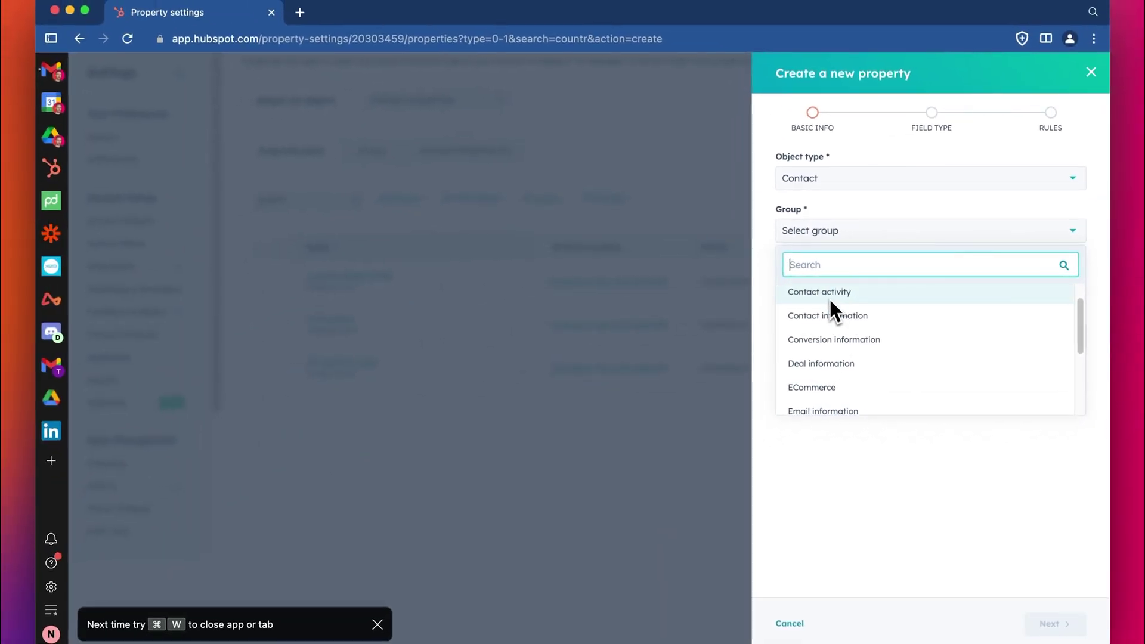
pyautogui.scroll(-4, 831, 320)
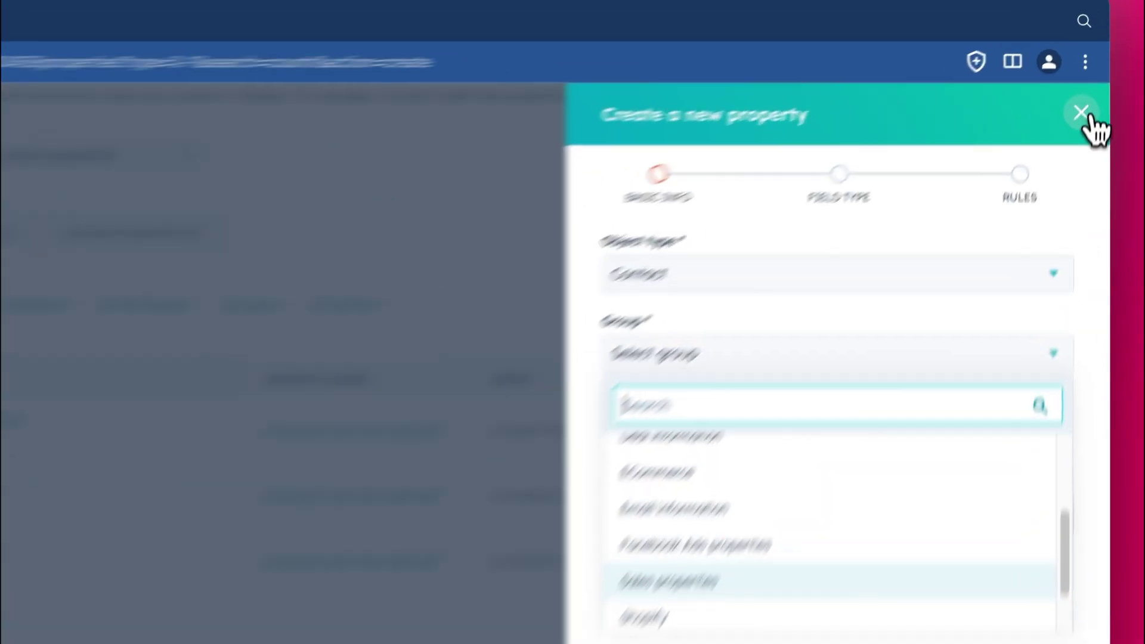
# Set the new property form aside and add a 'Custom Properties' group to the contact groups list
pyautogui.click(1091, 72)
pyautogui.click(374, 154)
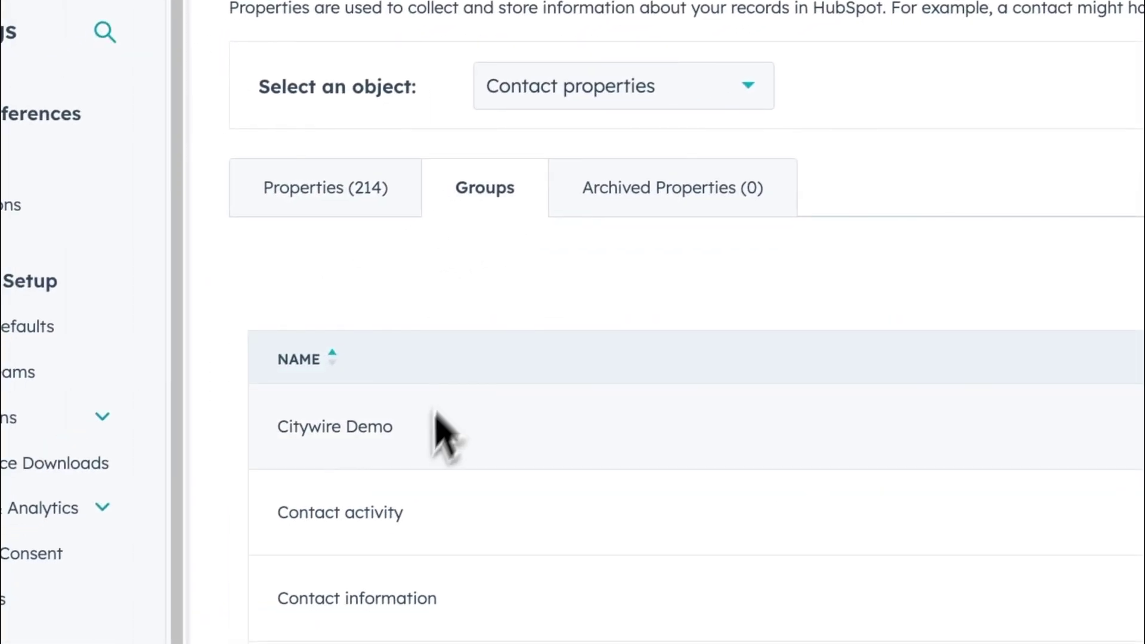
pyautogui.scroll(-5, 416, 452)
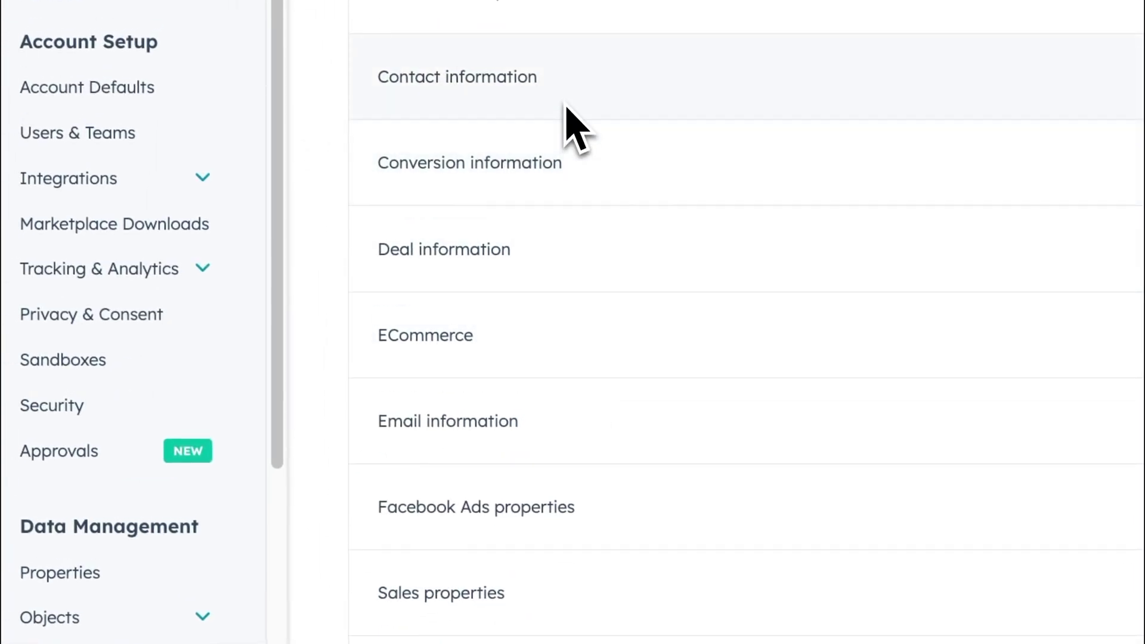
pyautogui.click(990, 190)
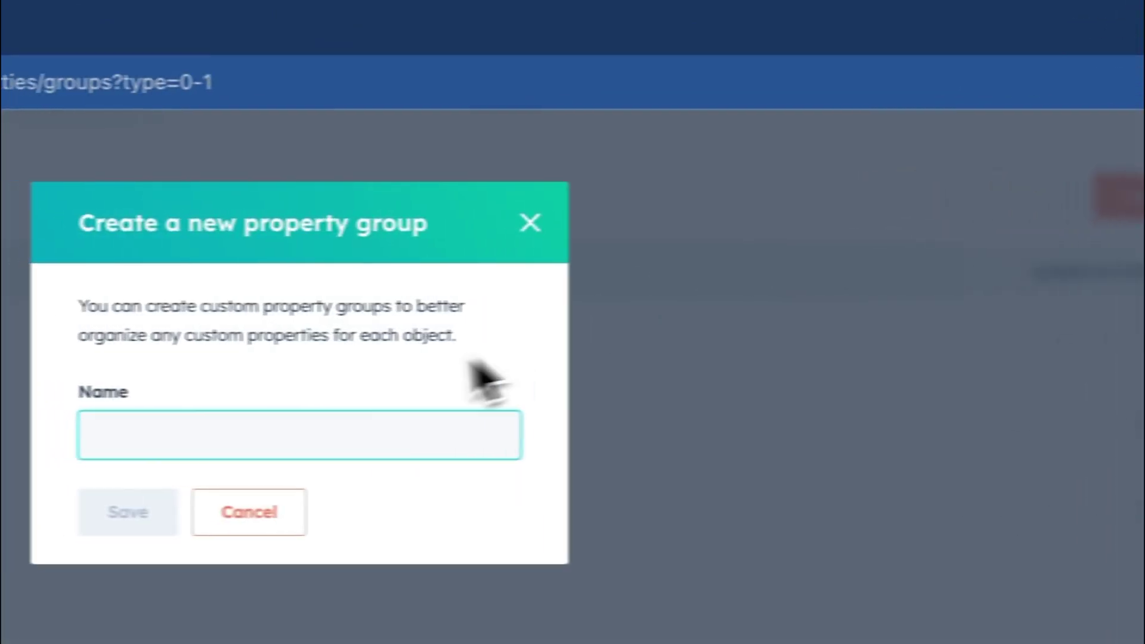
pyautogui.write('Cust')
pyautogui.write('om Properti')
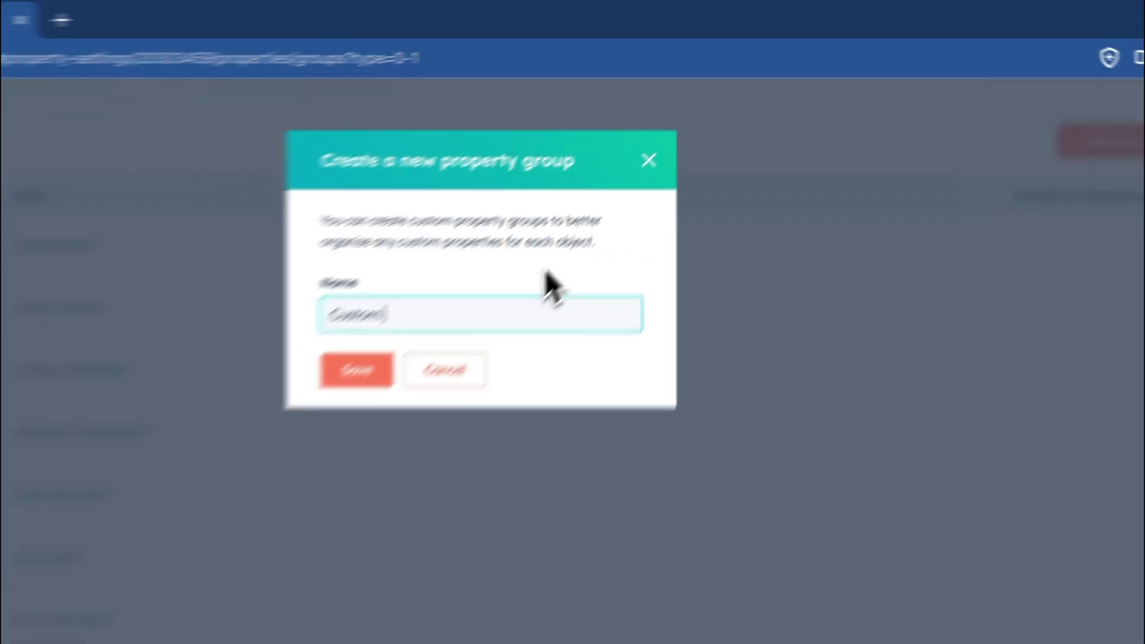
pyautogui.write('es')
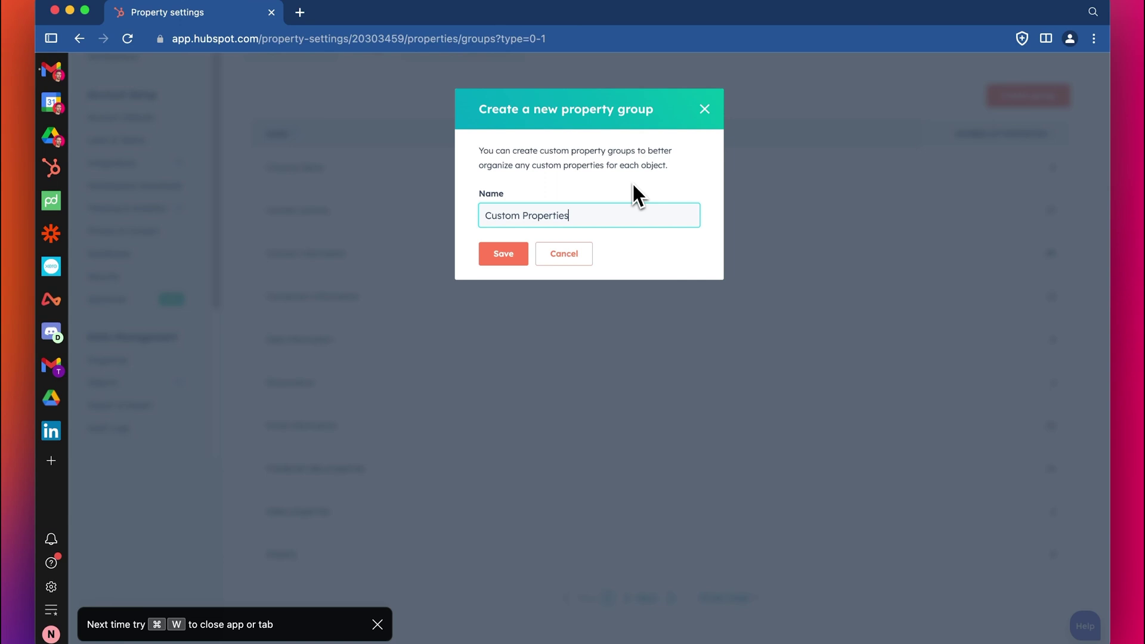
pyautogui.doubleClick(501, 216)
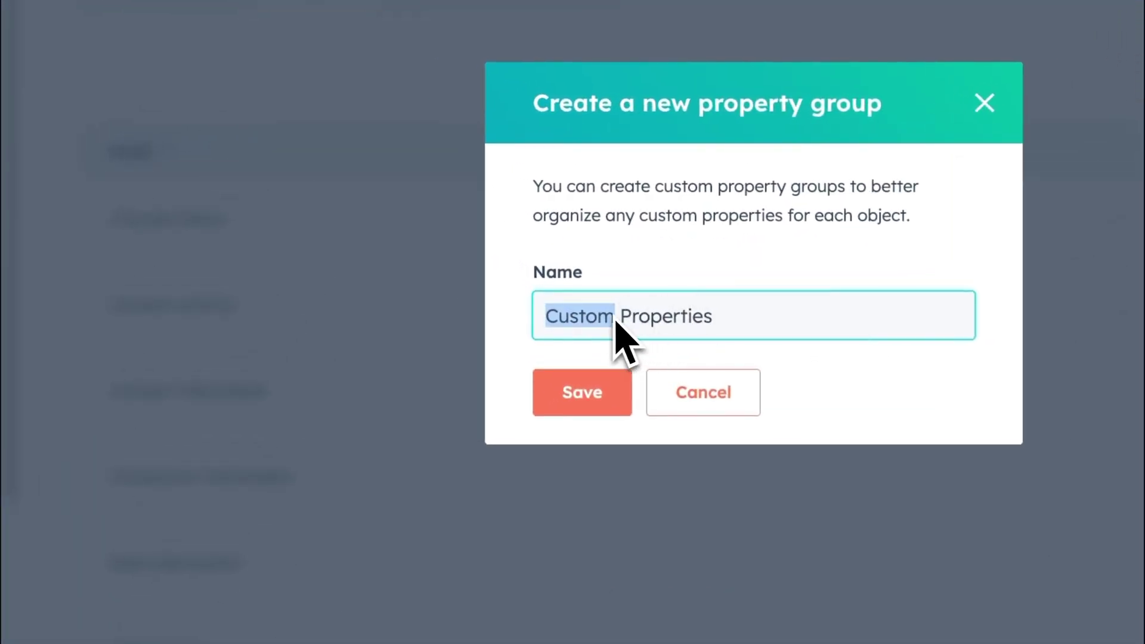
pyautogui.click(569, 395)
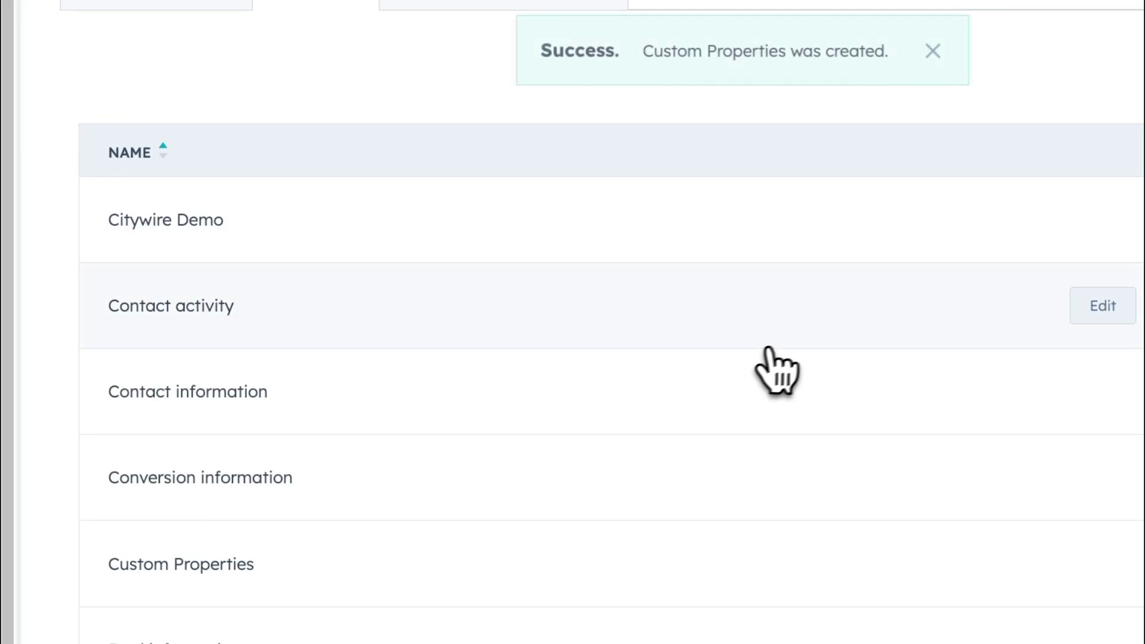
pyautogui.scroll(6, 558, 337)
# Label the new Contact property Country with internal name countrydropdown
pyautogui.click(230, 364)
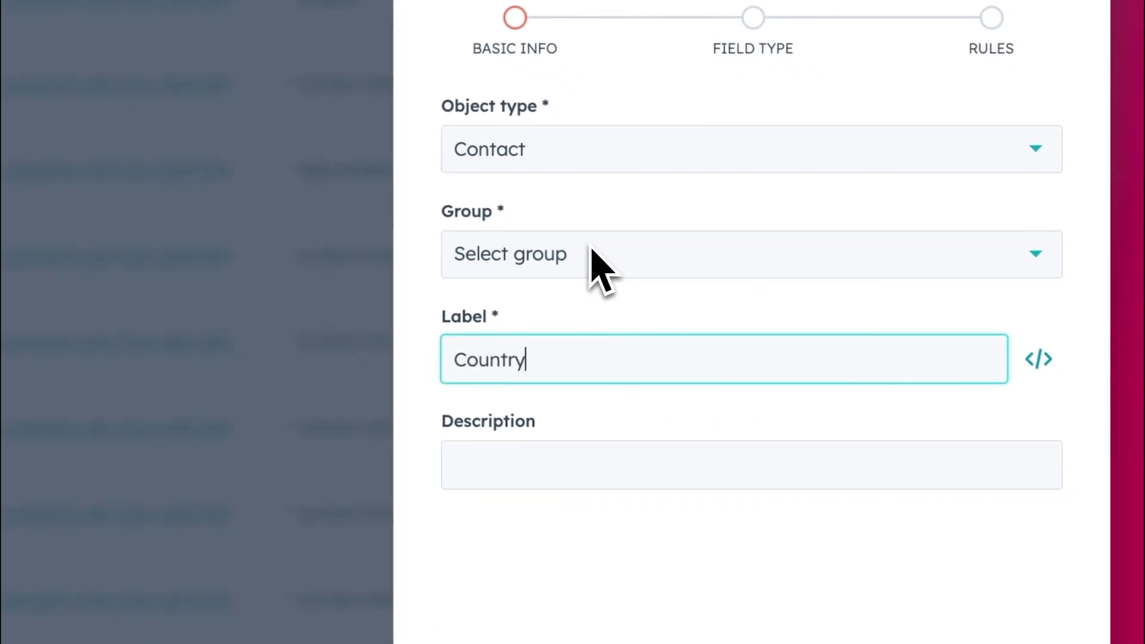
pyautogui.click(539, 250)
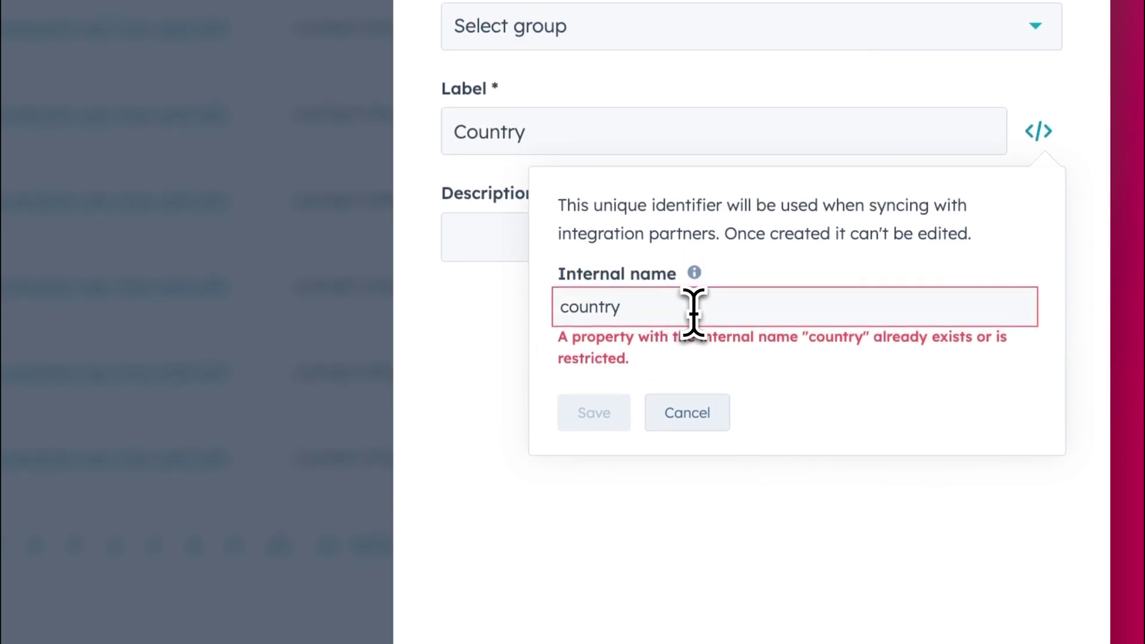
pyautogui.click(710, 413)
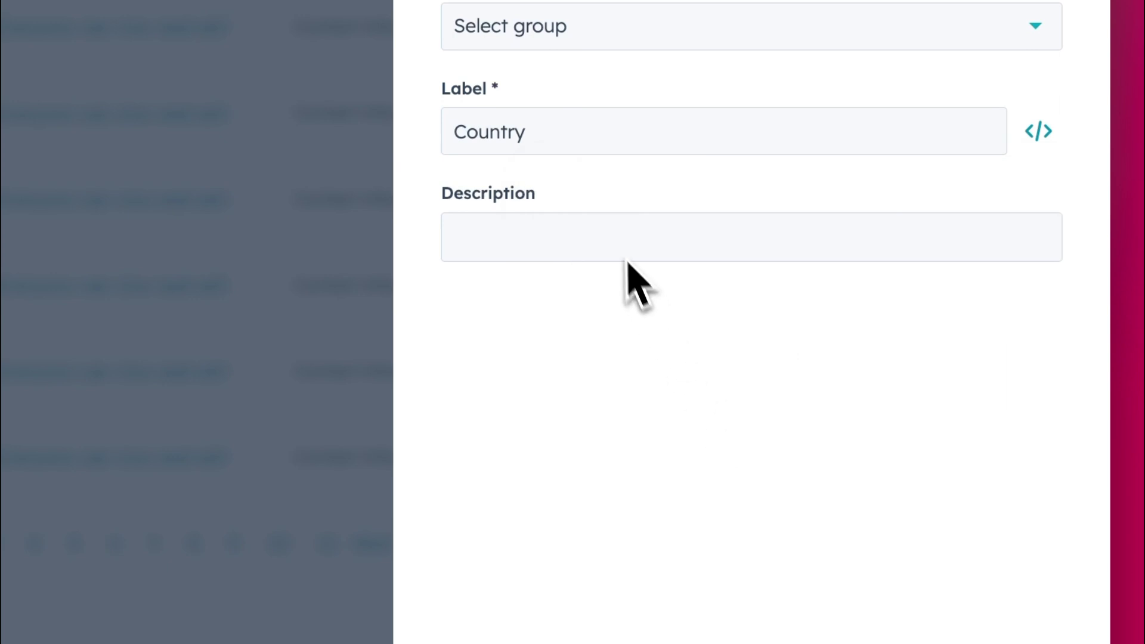
pyautogui.click(610, 148)
pyautogui.click(1036, 149)
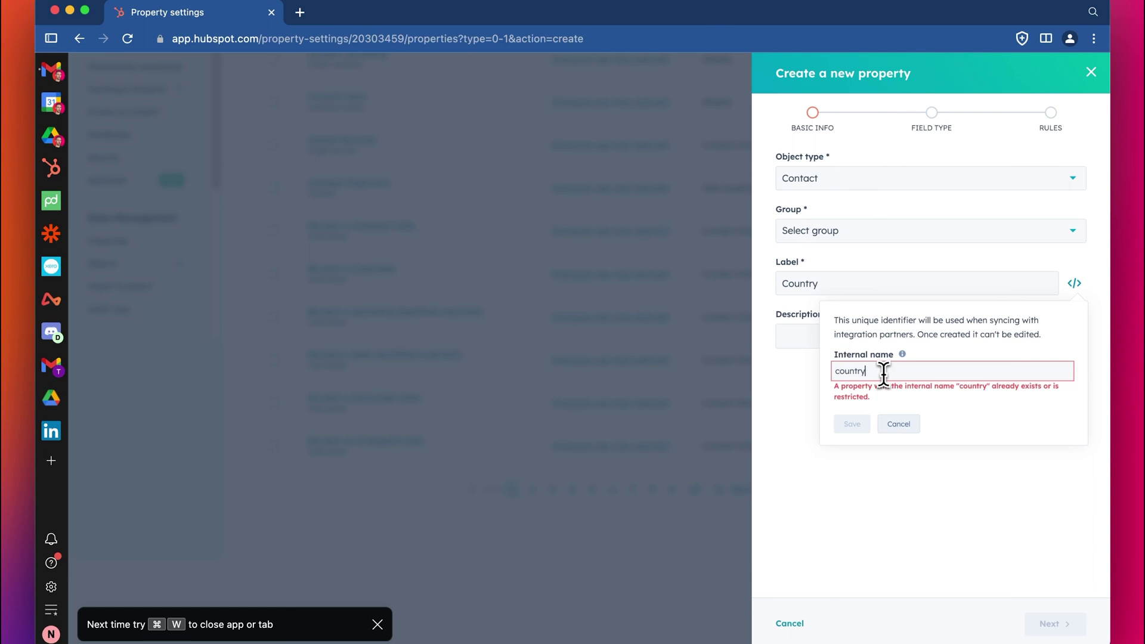
pyautogui.write('dropdown')
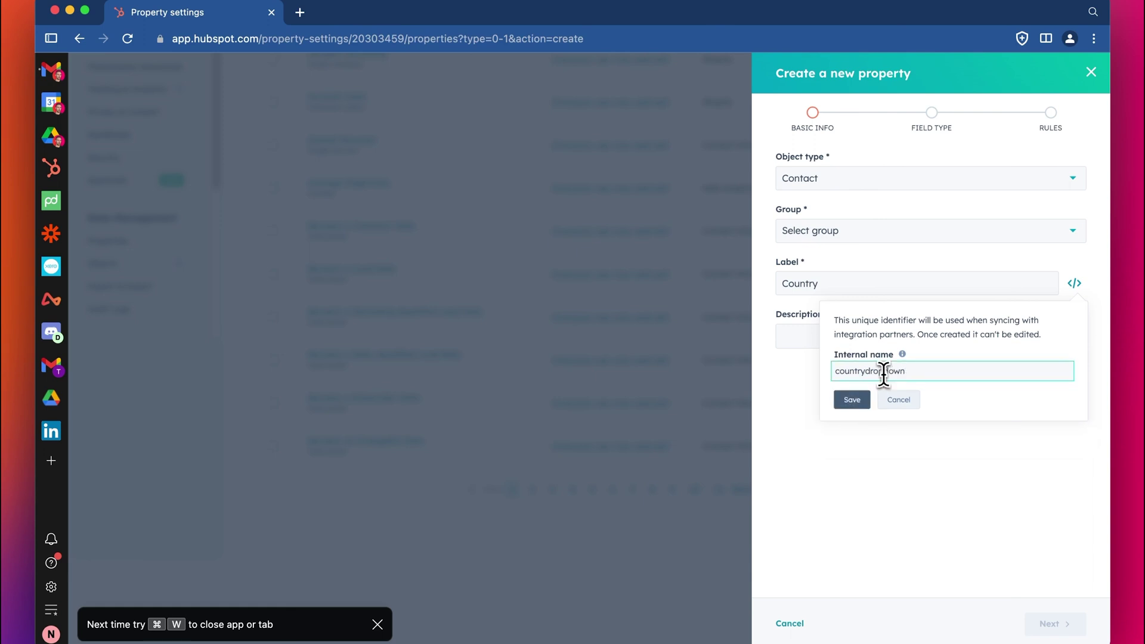
pyautogui.click(861, 402)
pyautogui.moveTo(809, 283); pyautogui.dragTo(828, 286)
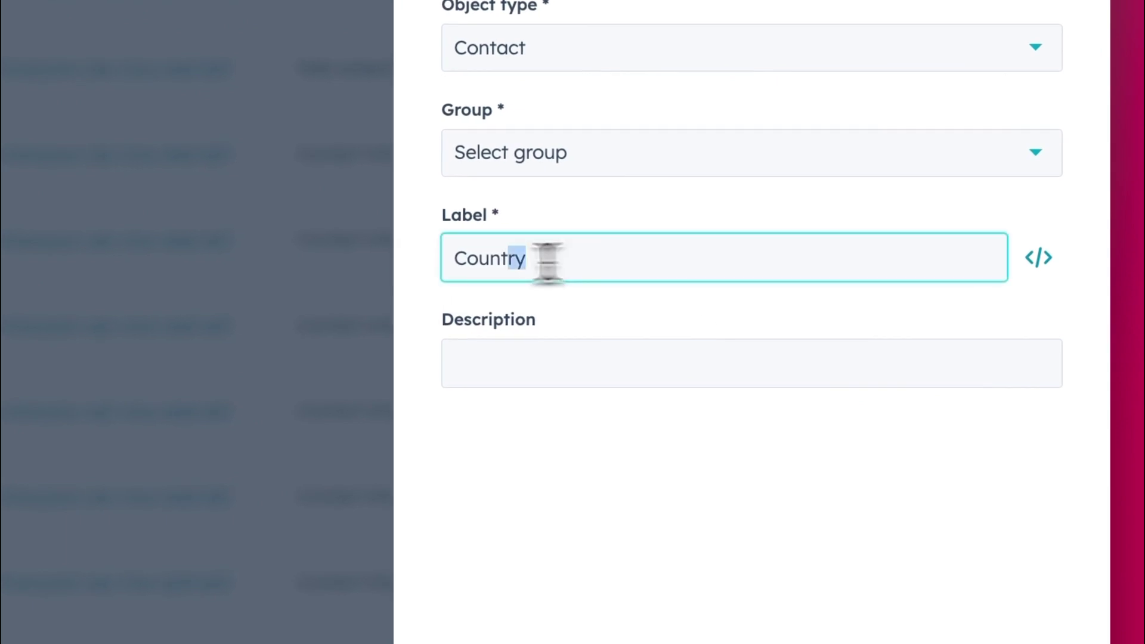
pyautogui.moveTo(547, 262); pyautogui.dragTo(431, 266)
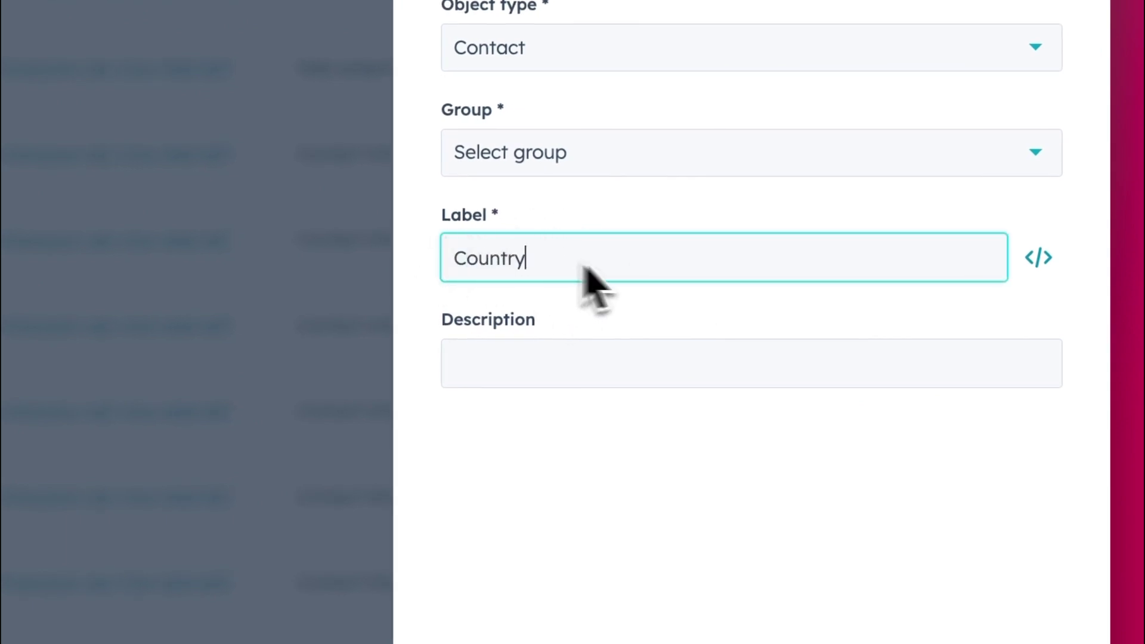
pyautogui.click(1039, 258)
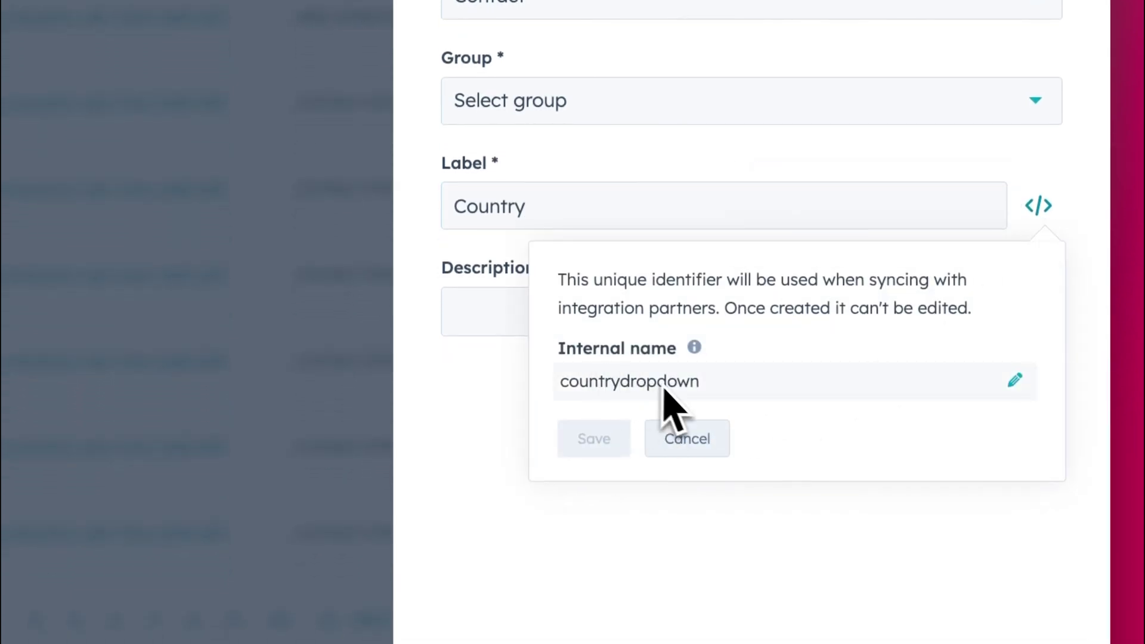
pyautogui.click(690, 441)
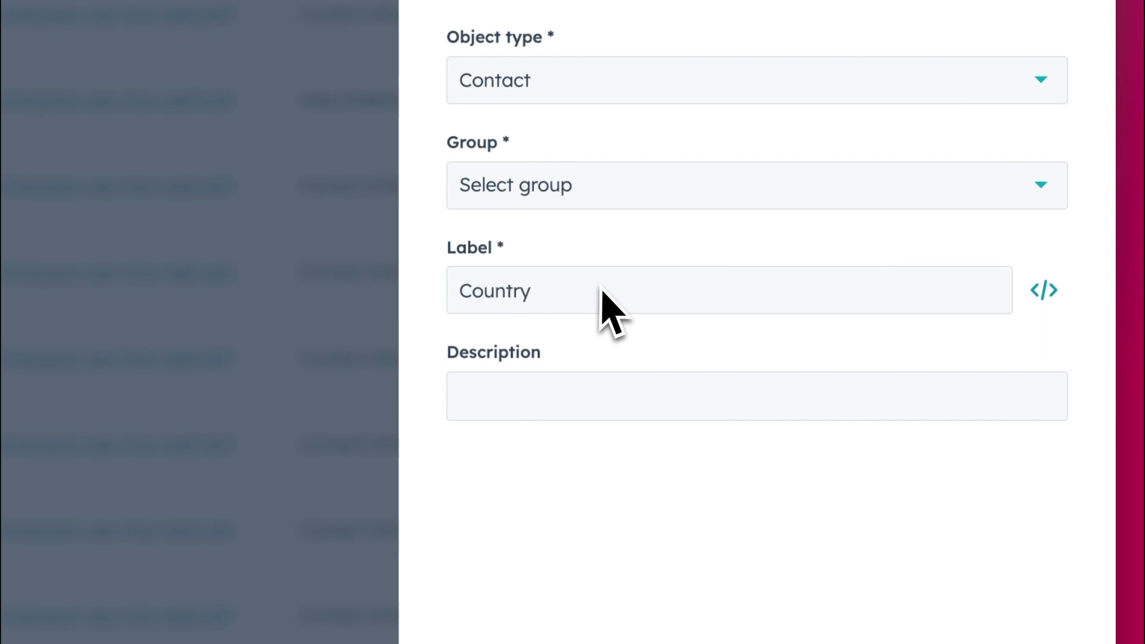
# Put it in Custom Properties with description 'Created a dropdown for country options', then continue
pyautogui.click(572, 192)
pyautogui.write('cusom')
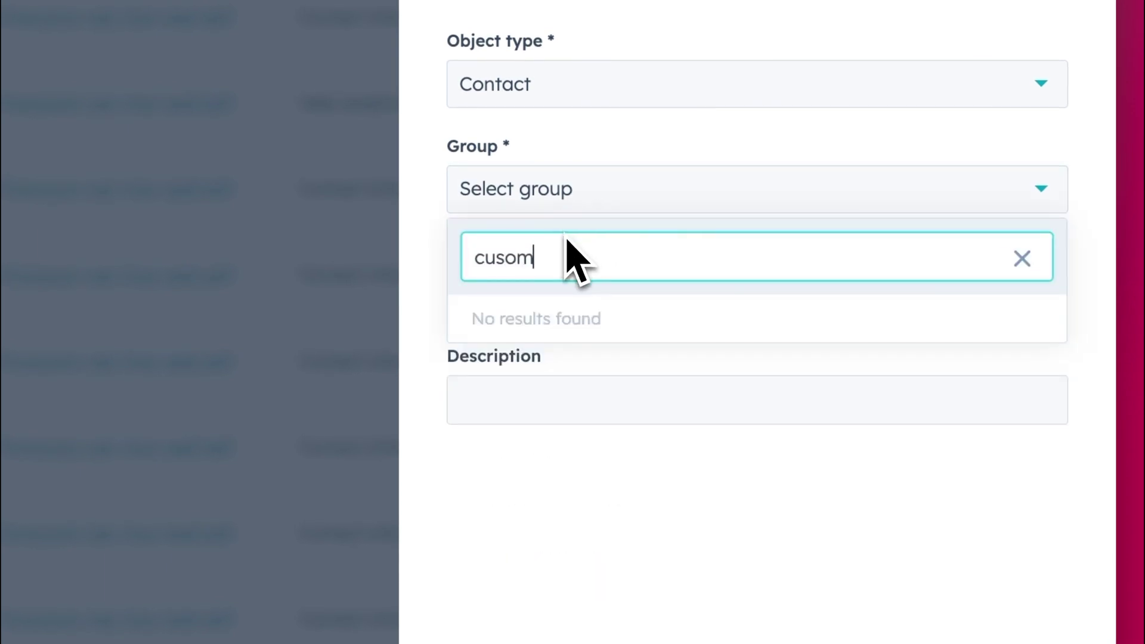
pyautogui.press('BackSpace')
pyautogui.press('BackSpace')
pyautogui.write('t')
pyautogui.click(545, 327)
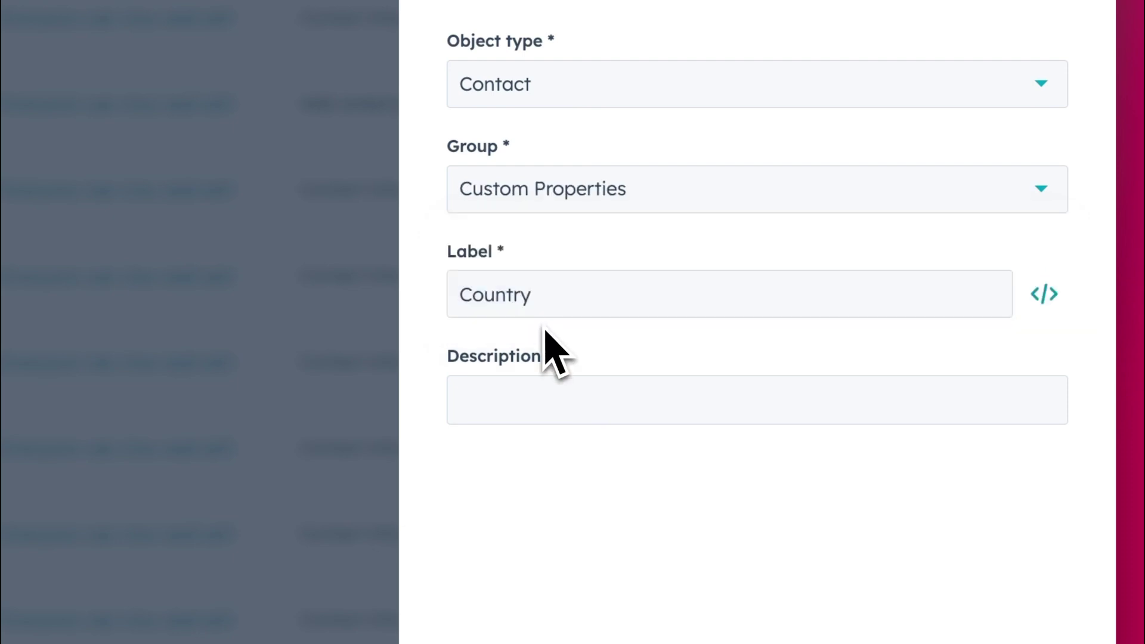
pyautogui.click(581, 405)
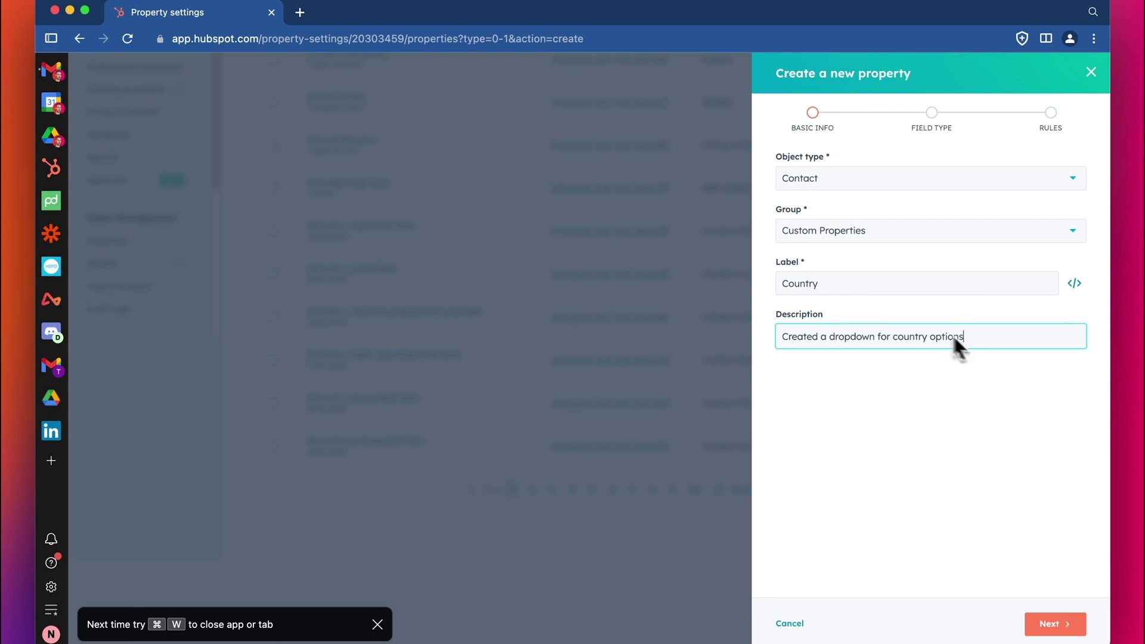
pyautogui.click(1053, 632)
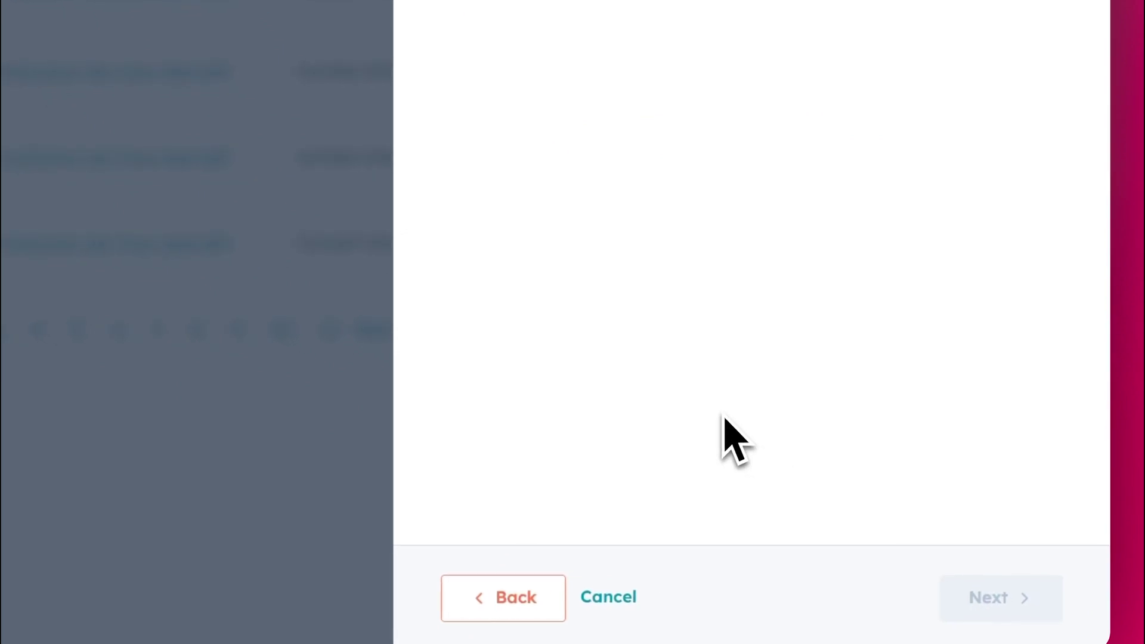
# Set the Country property's field type to Dropdown select
pyautogui.click(549, 94)
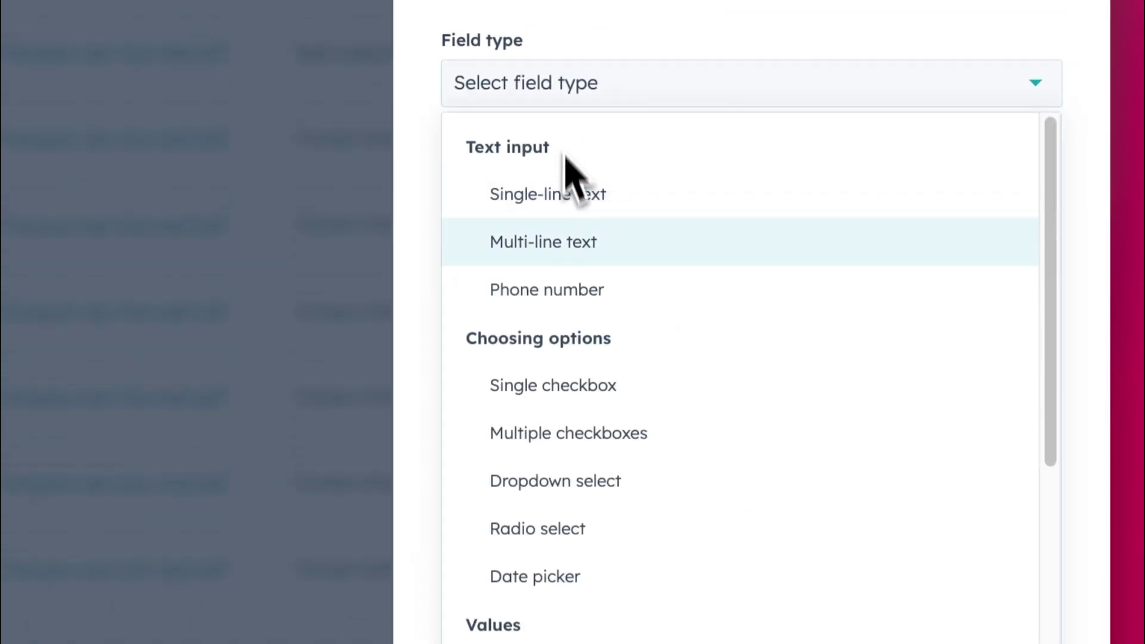
pyautogui.click(553, 485)
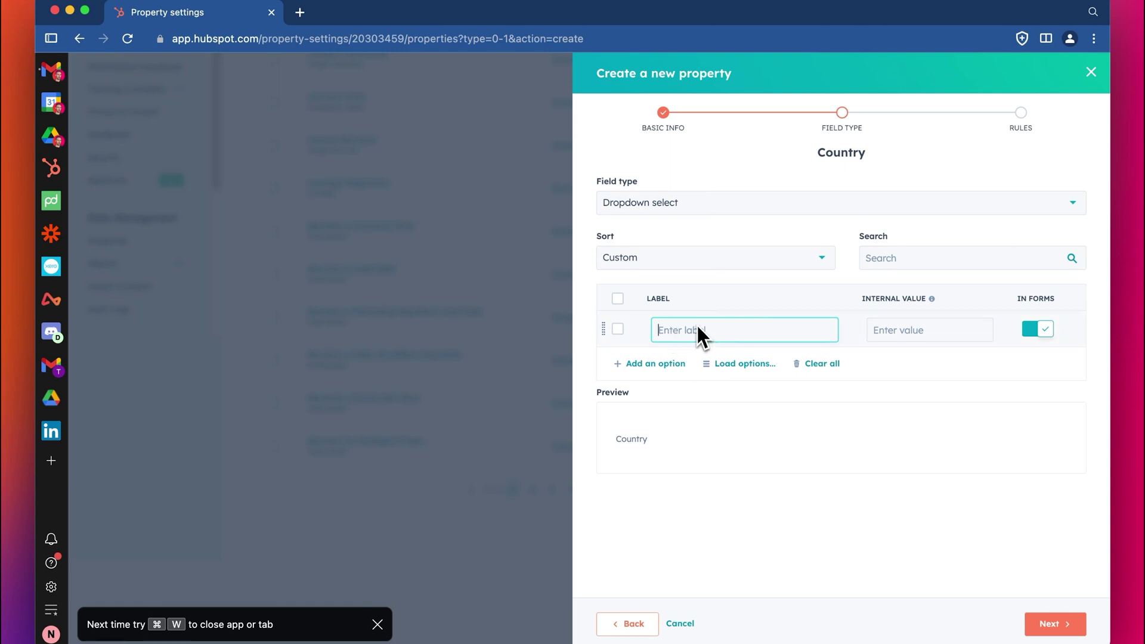
# Add a blank option row and load the preset Country list, Afghanistan onward, as options
pyautogui.click(720, 365)
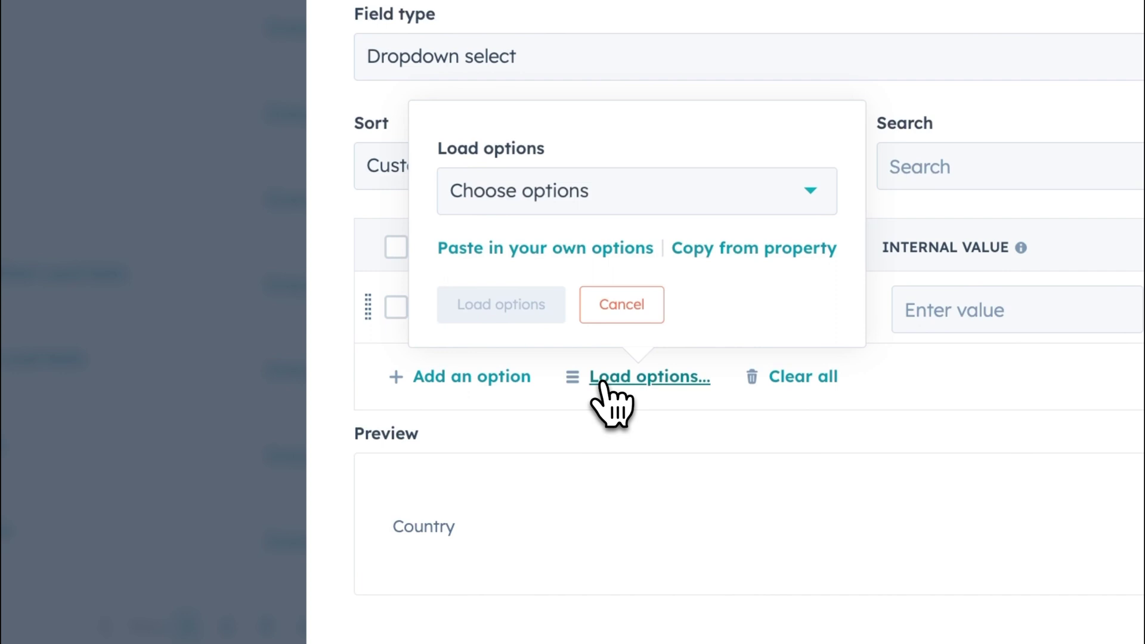
pyautogui.click(444, 379)
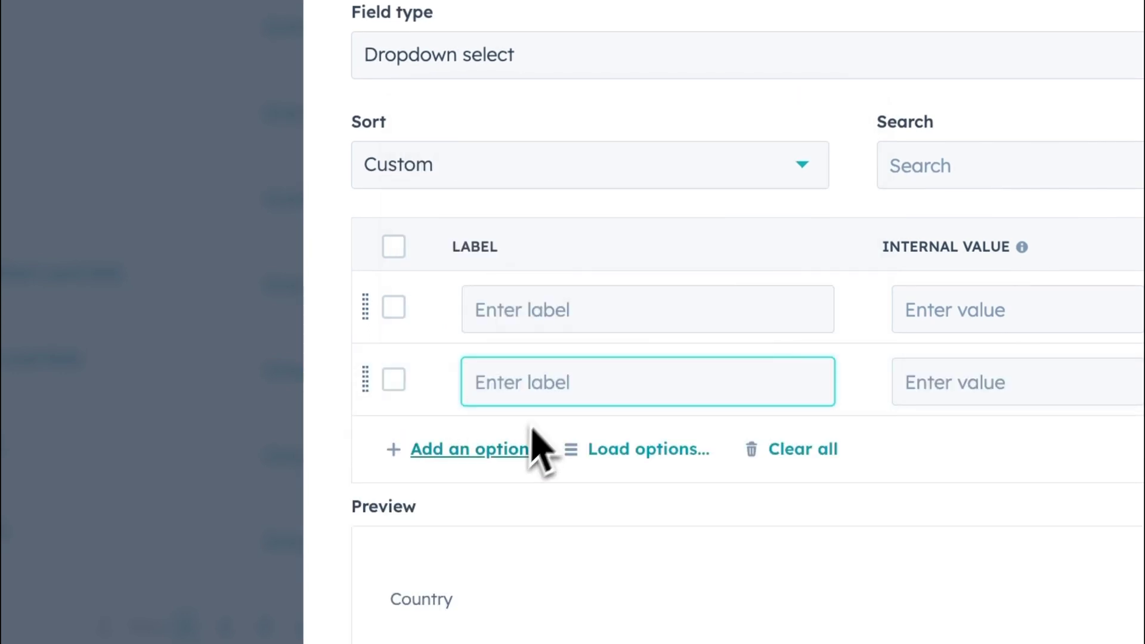
pyautogui.click(644, 451)
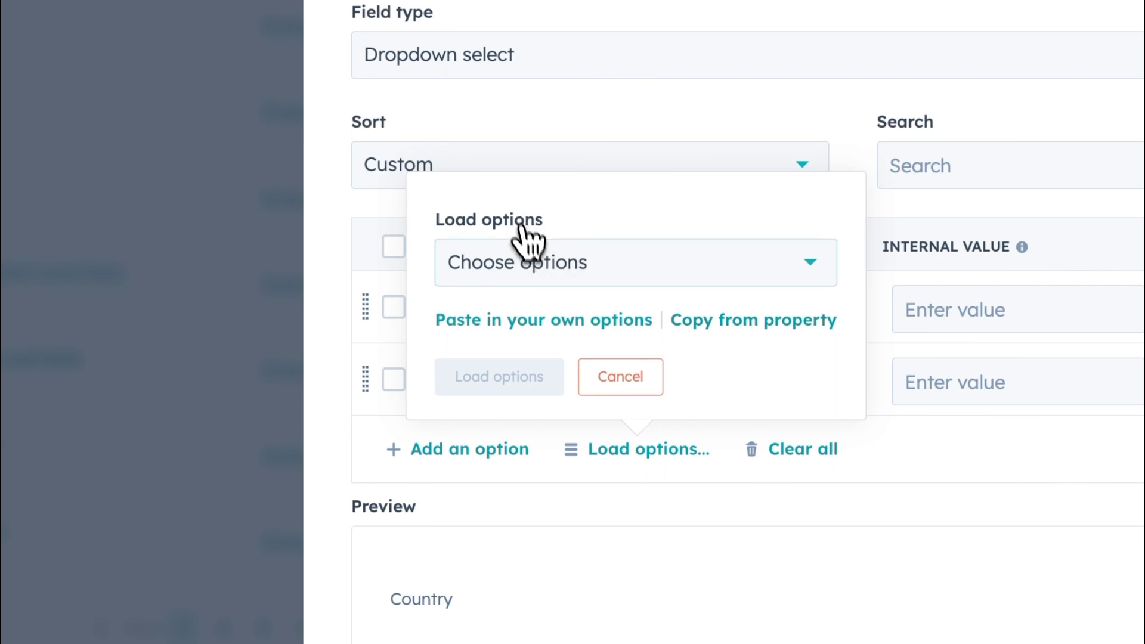
pyautogui.click(536, 265)
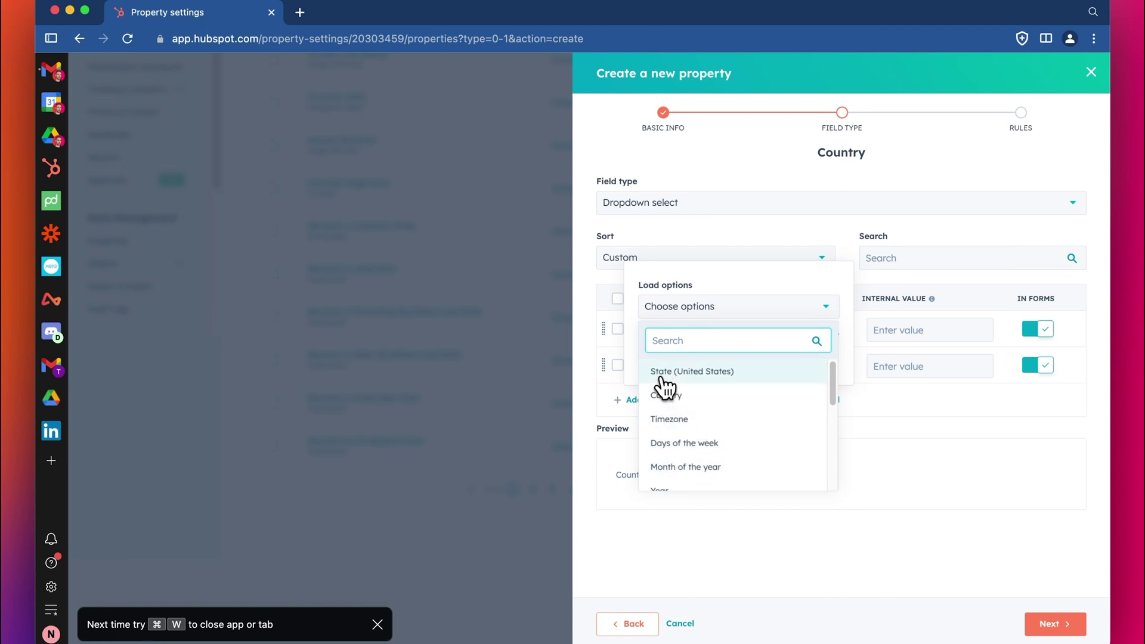
pyautogui.scroll(-3, 685, 418)
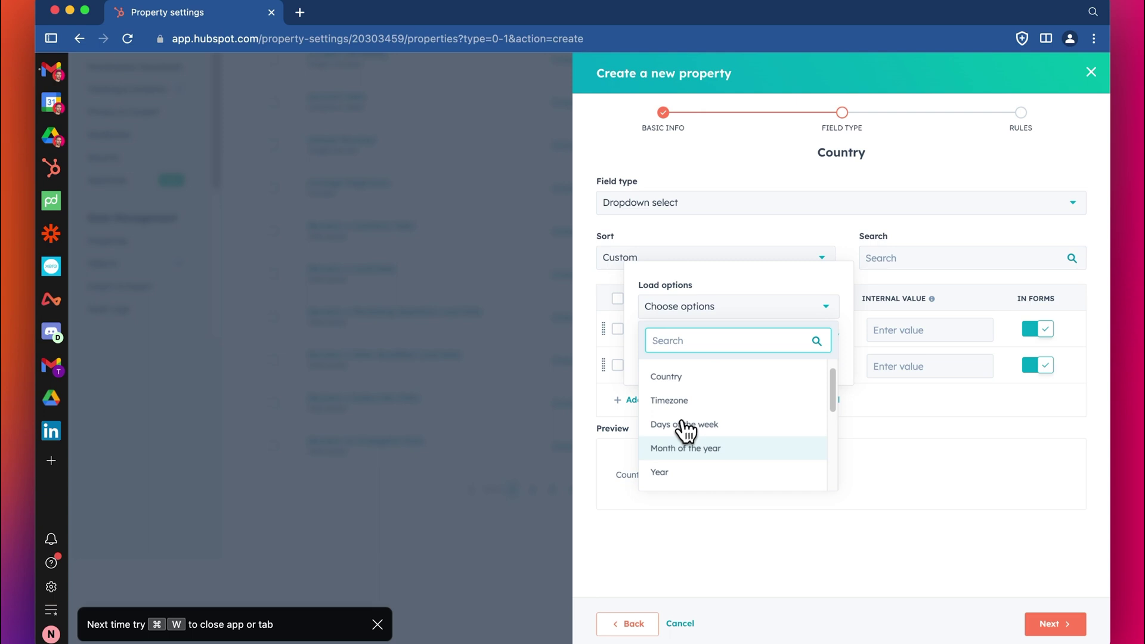
pyautogui.scroll(-2, 685, 441)
pyautogui.scroll(4, 685, 455)
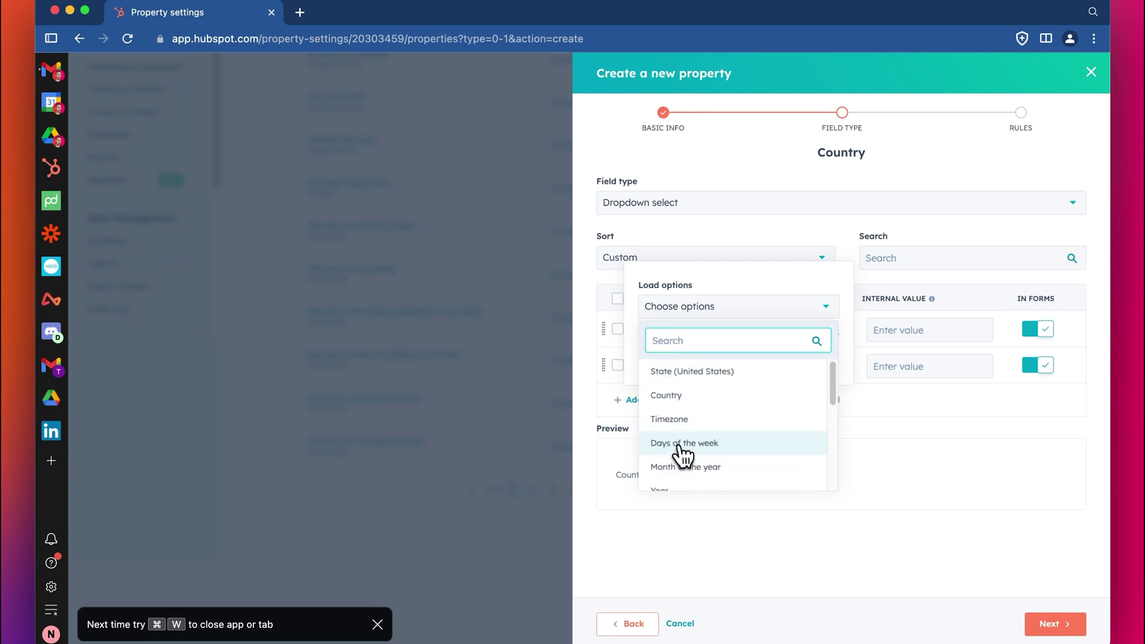
pyautogui.click(671, 397)
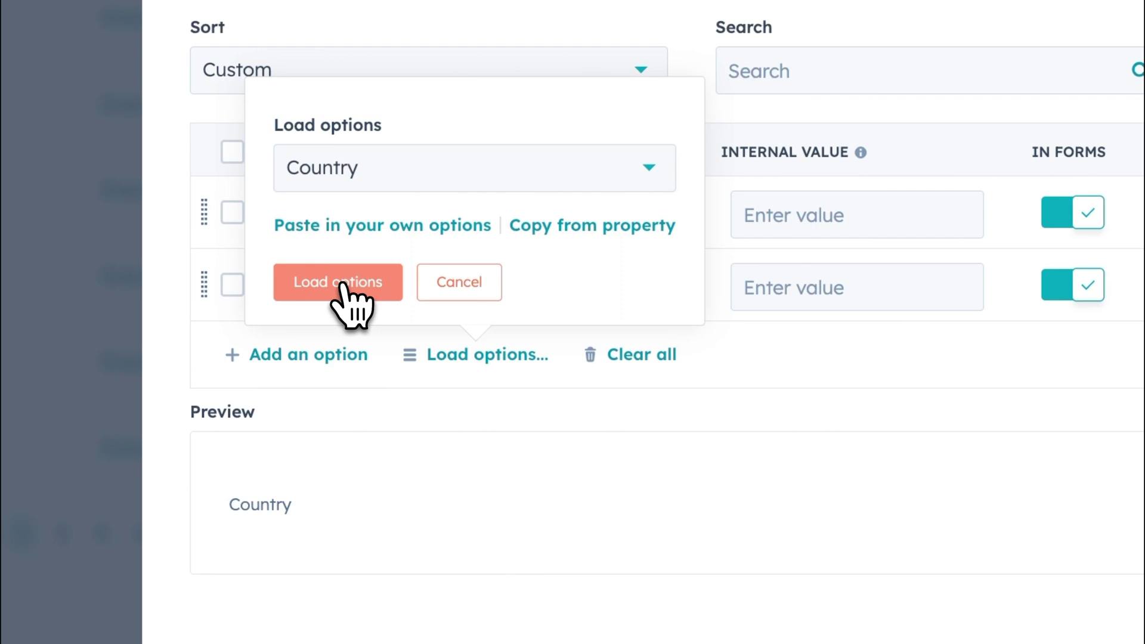
pyautogui.click(343, 285)
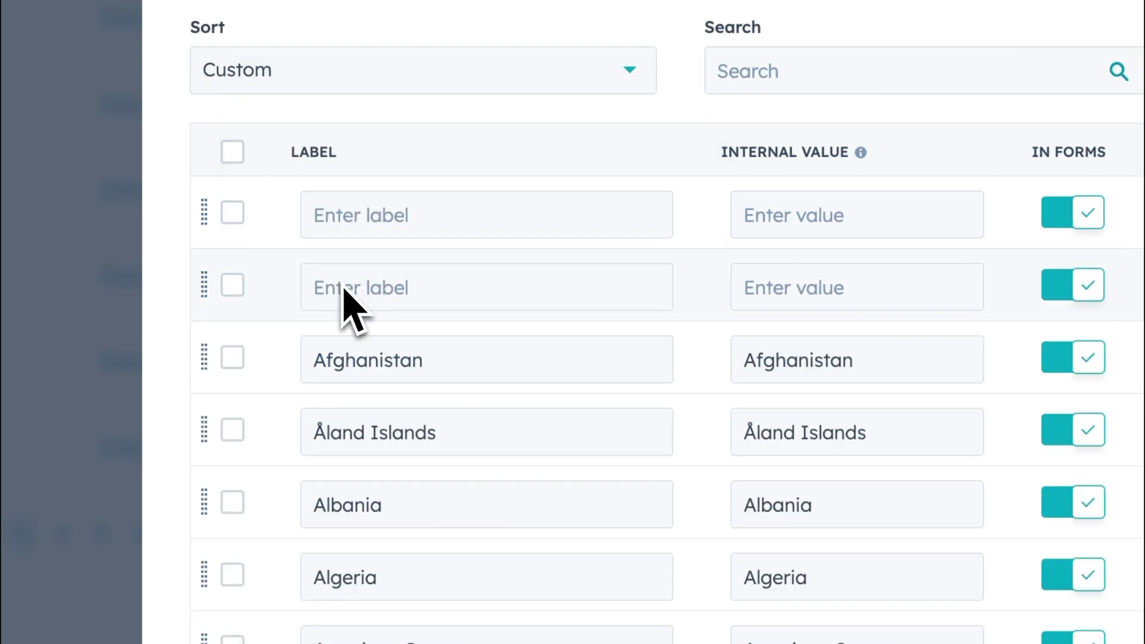
pyautogui.scroll(-6, 609, 421)
pyautogui.scroll(5, 524, 274)
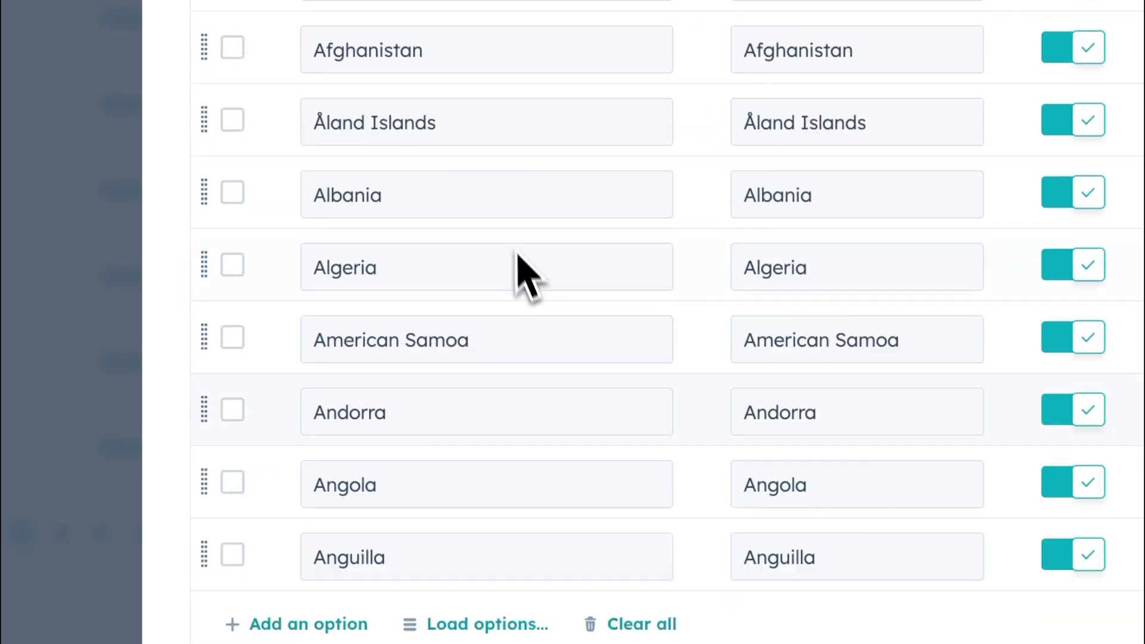
pyautogui.scroll(-5, 502, 264)
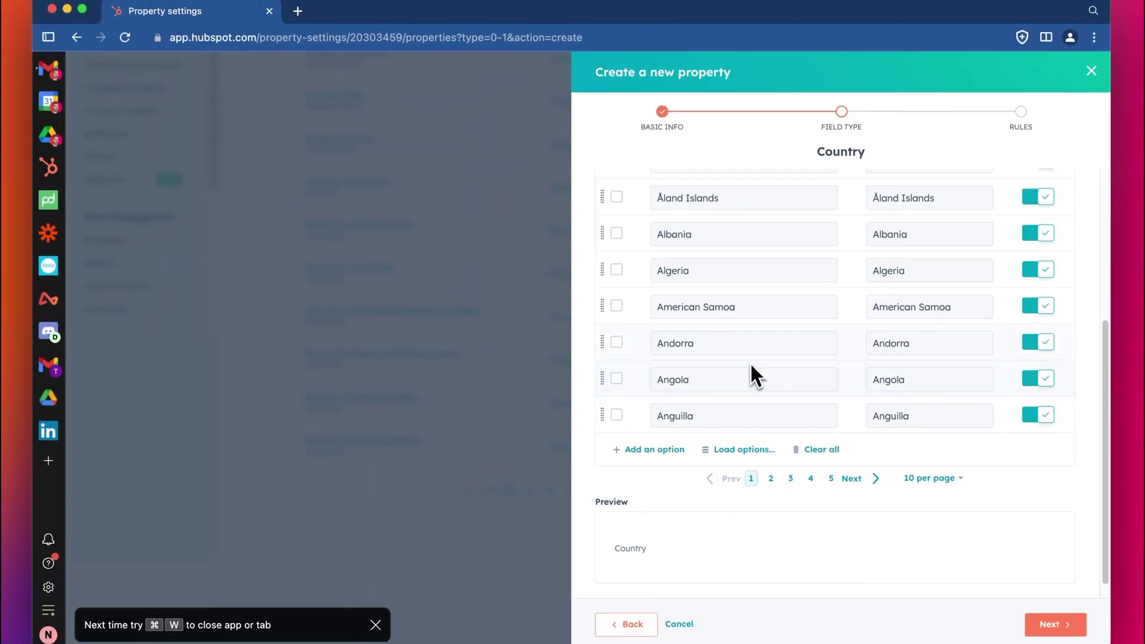
pyautogui.scroll(3, 751, 367)
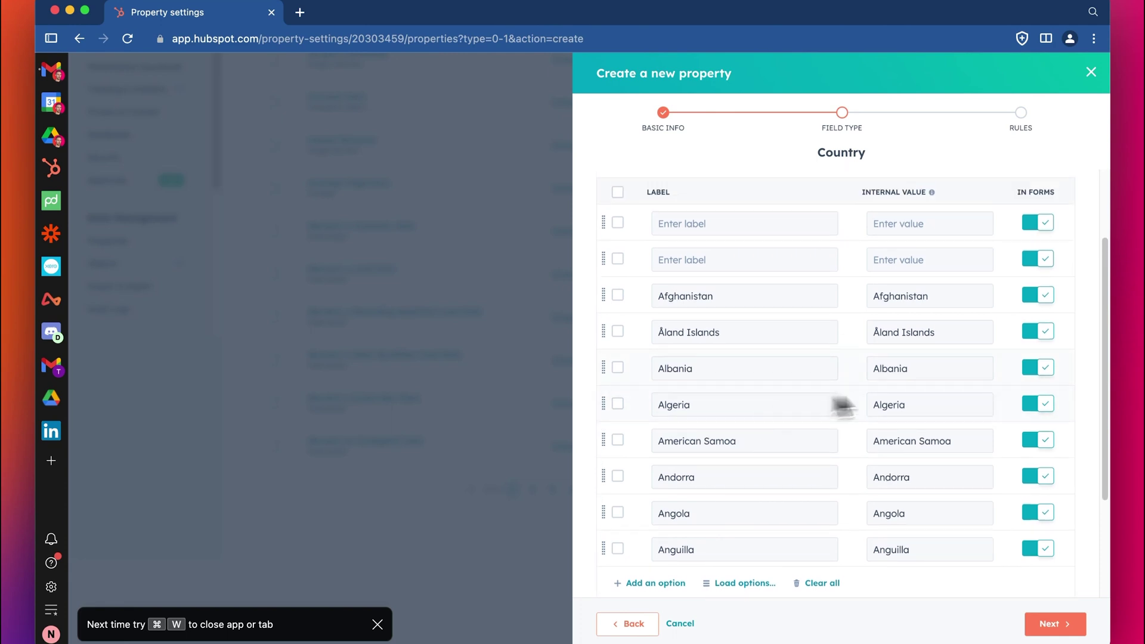
pyautogui.scroll(4, 749, 381)
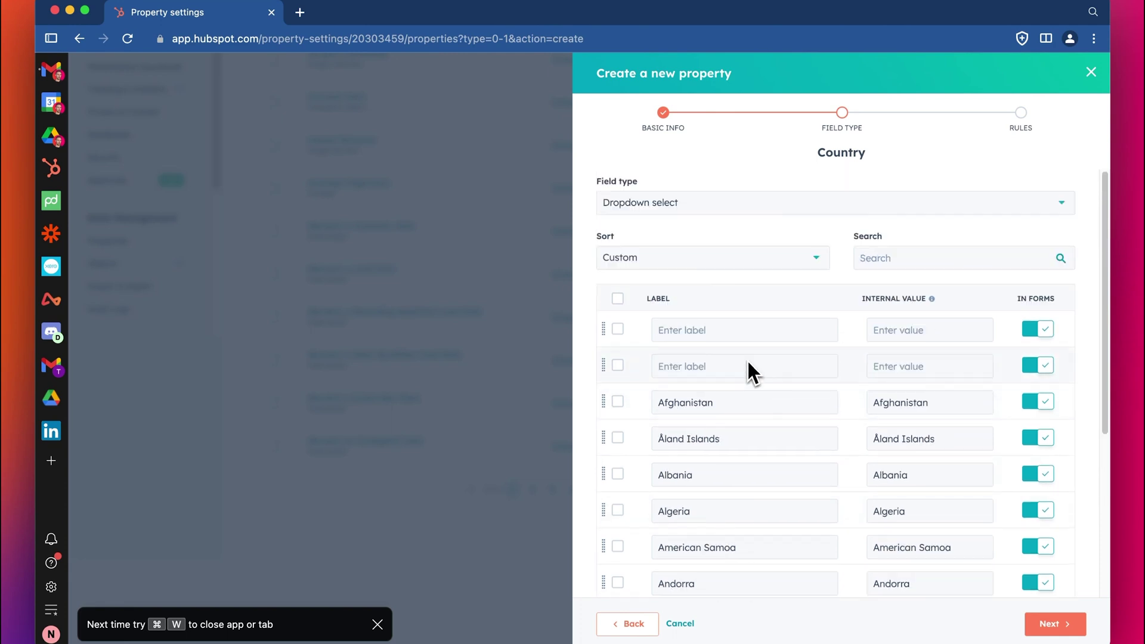
# Delete the two blank option rows so the list starts at Afghanistan
pyautogui.click(618, 329)
pyautogui.click(618, 365)
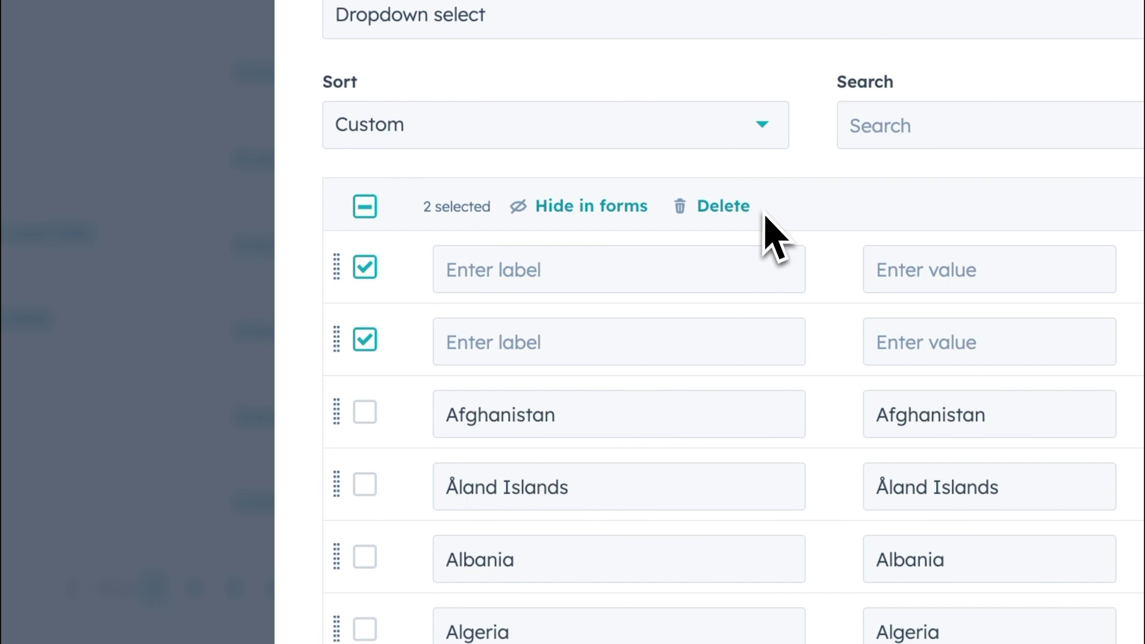
pyautogui.click(738, 209)
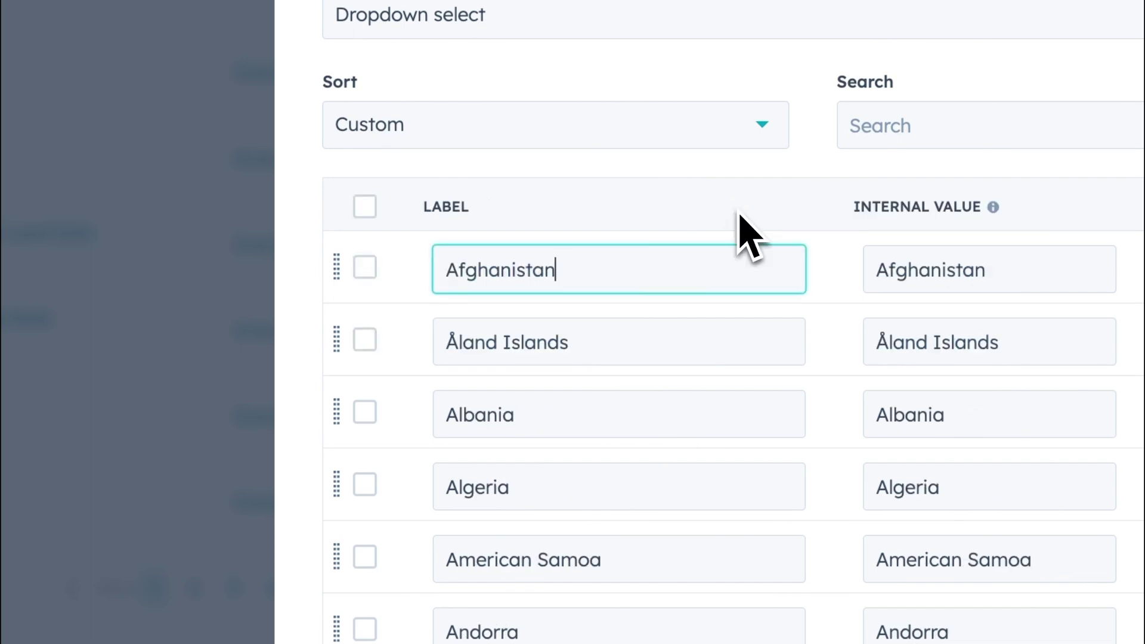
pyautogui.scroll(-10, 674, 321)
pyautogui.scroll(10, 668, 429)
pyautogui.click(599, 272)
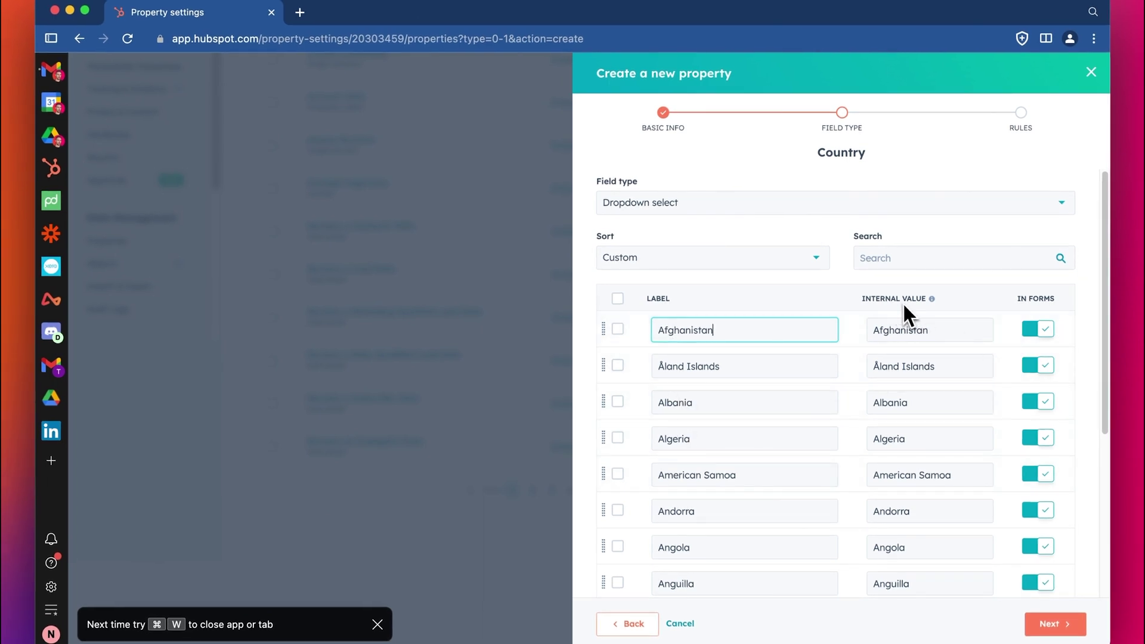
pyautogui.scroll(-3, 791, 414)
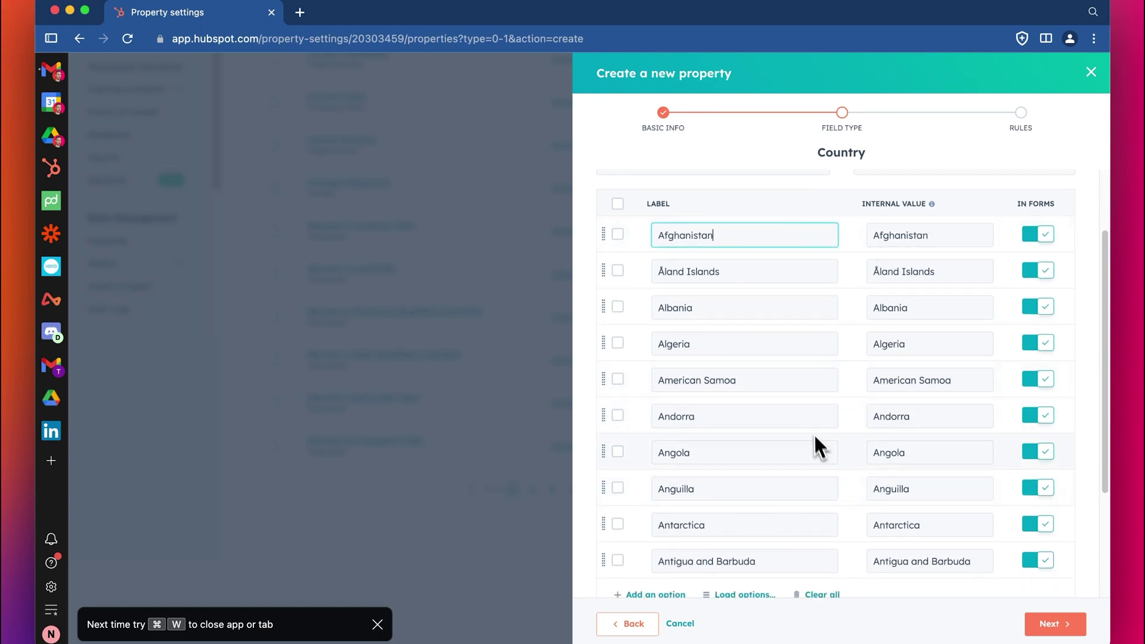
pyautogui.scroll(-2, 821, 506)
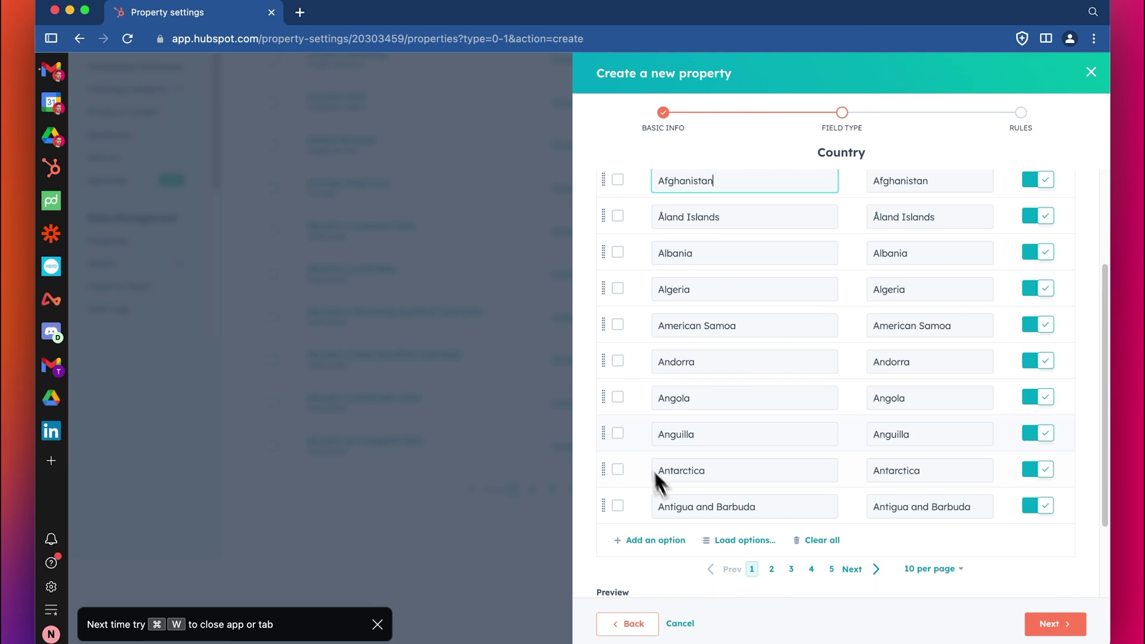
pyautogui.scroll(-1, 775, 453)
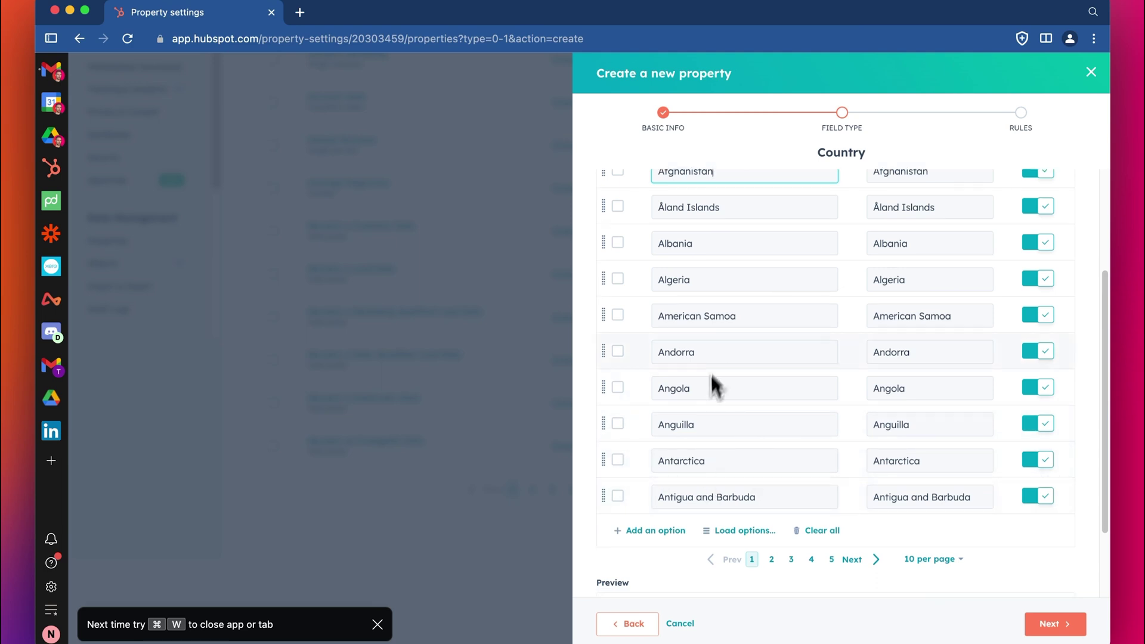
pyautogui.scroll(3, 719, 357)
pyautogui.scroll(-6, 737, 382)
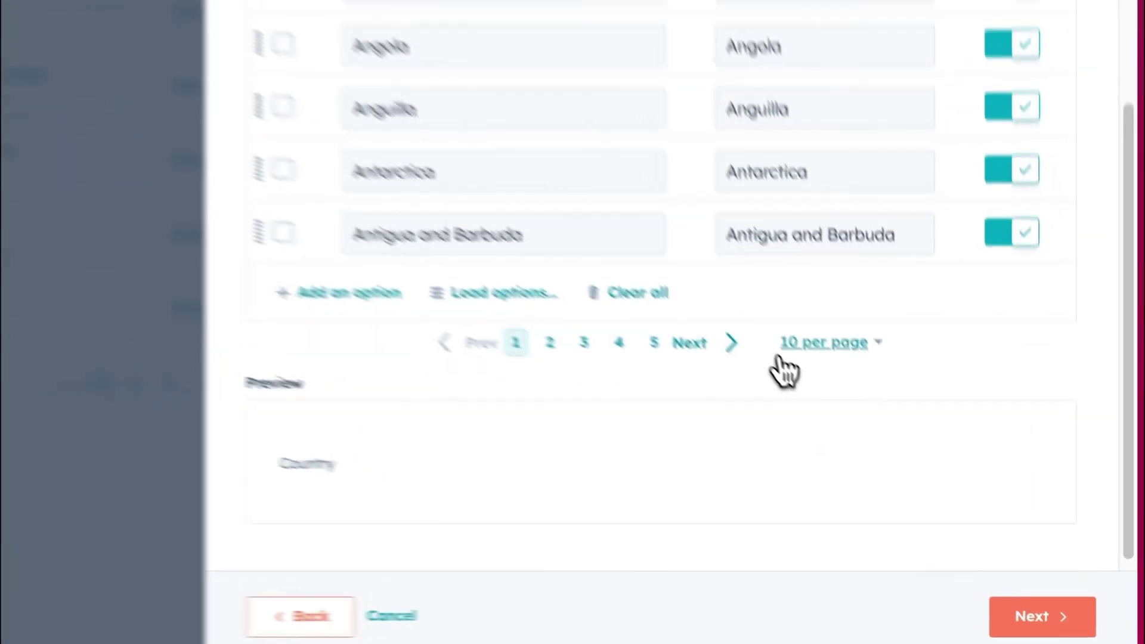
# Show 100 options per page and sort the country options alphabetically
pyautogui.click(912, 467)
pyautogui.click(924, 572)
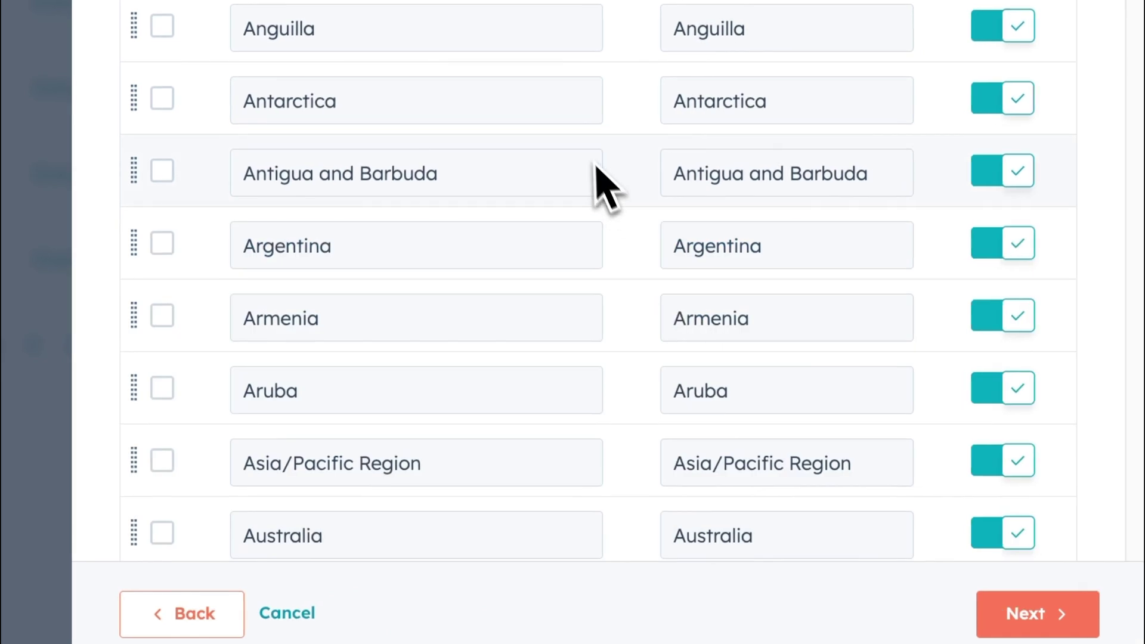
pyautogui.scroll(-15, 447, 179)
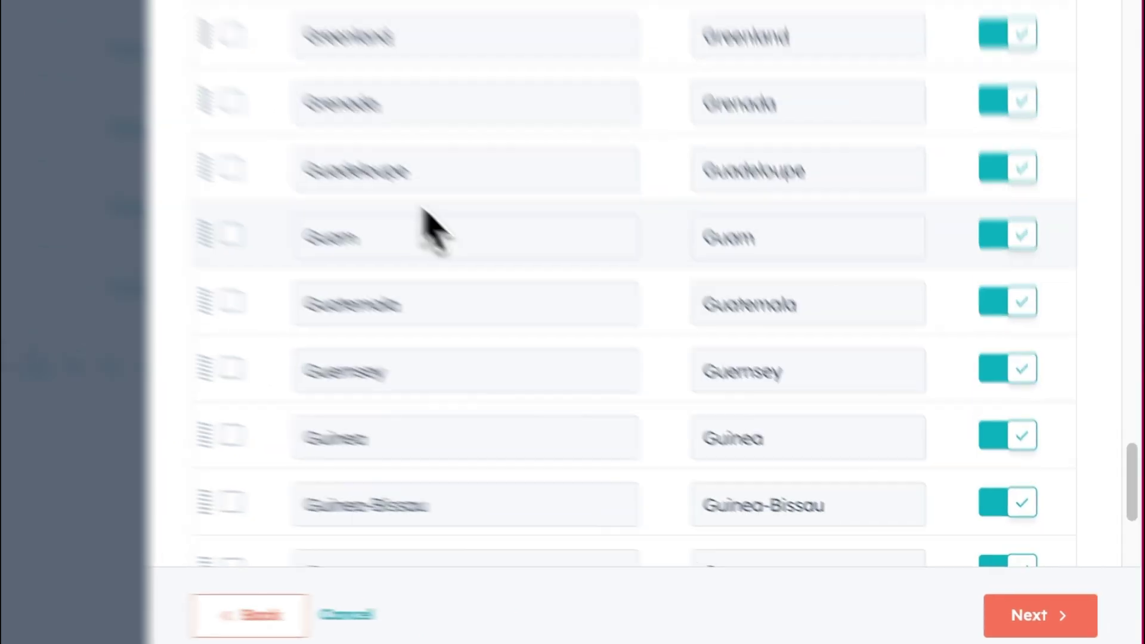
pyautogui.scroll(-4, 434, 229)
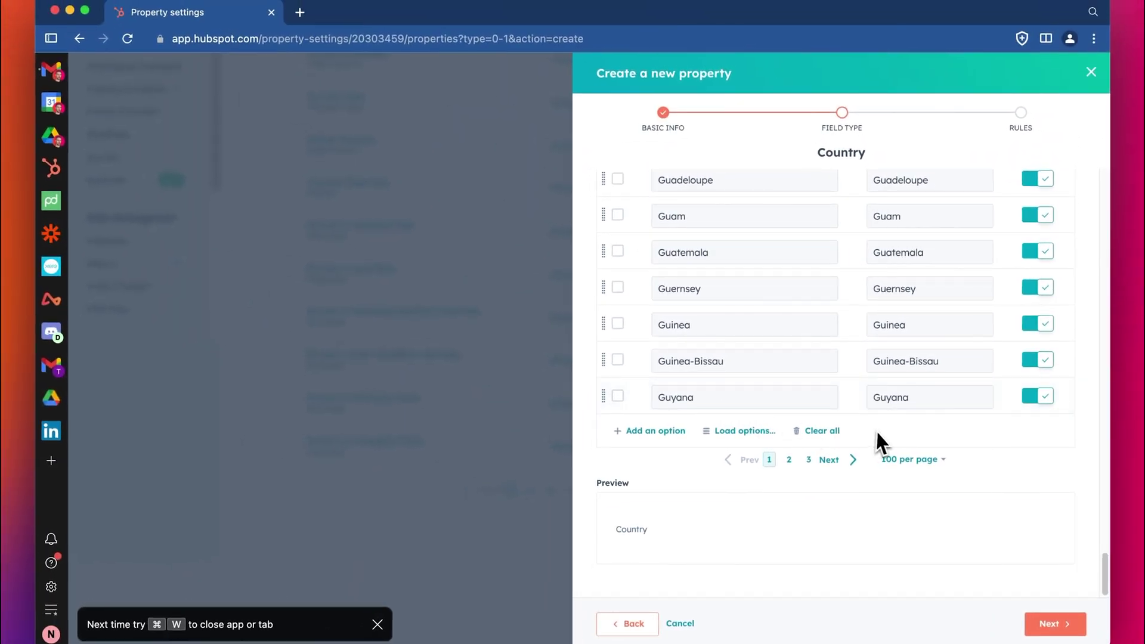
pyautogui.scroll(20, 876, 441)
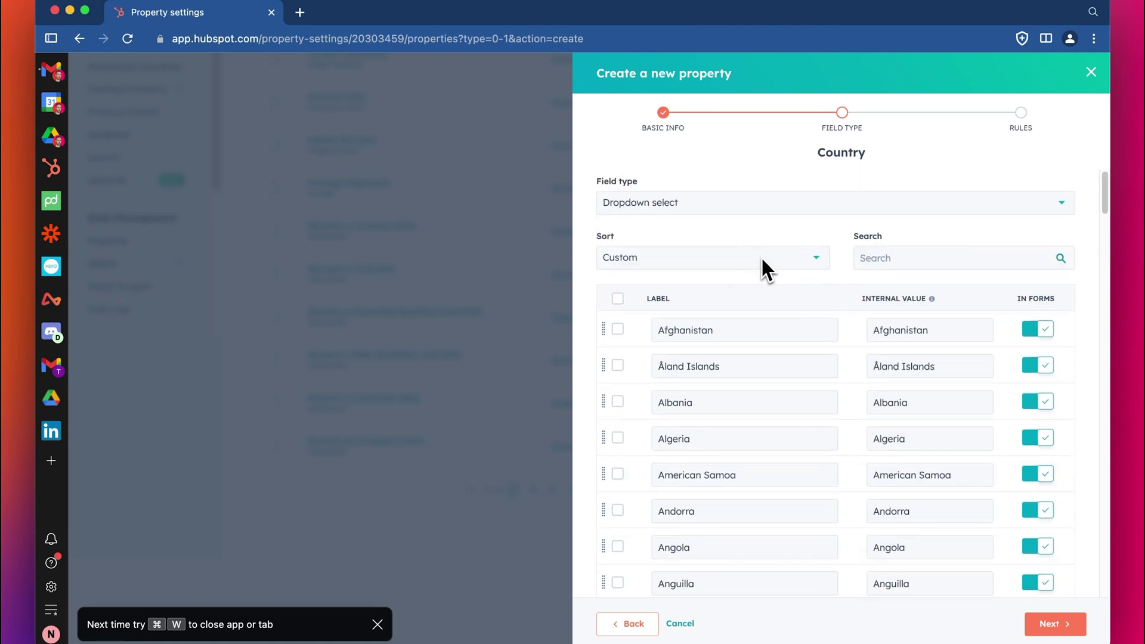
pyautogui.click(685, 257)
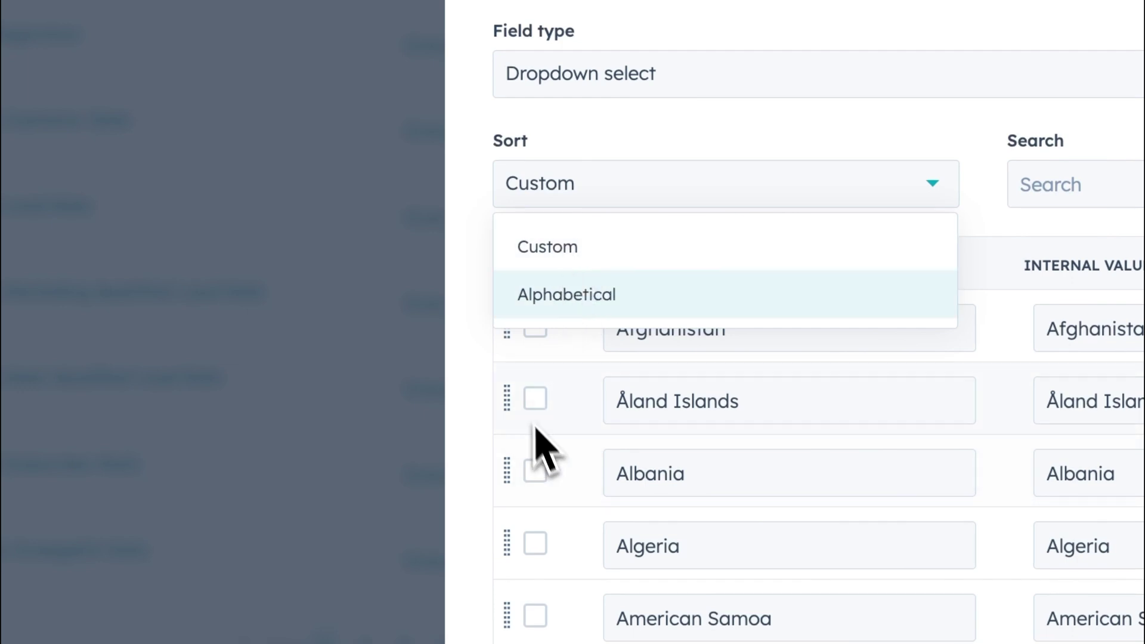
pyautogui.click(690, 122)
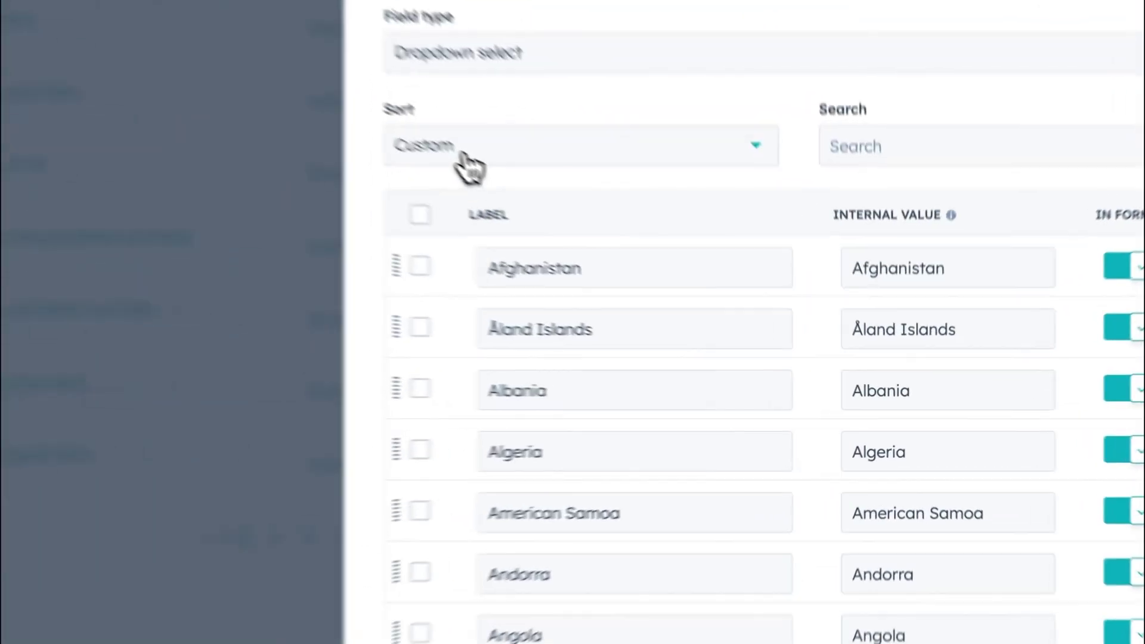
pyautogui.click(645, 262)
pyautogui.click(648, 316)
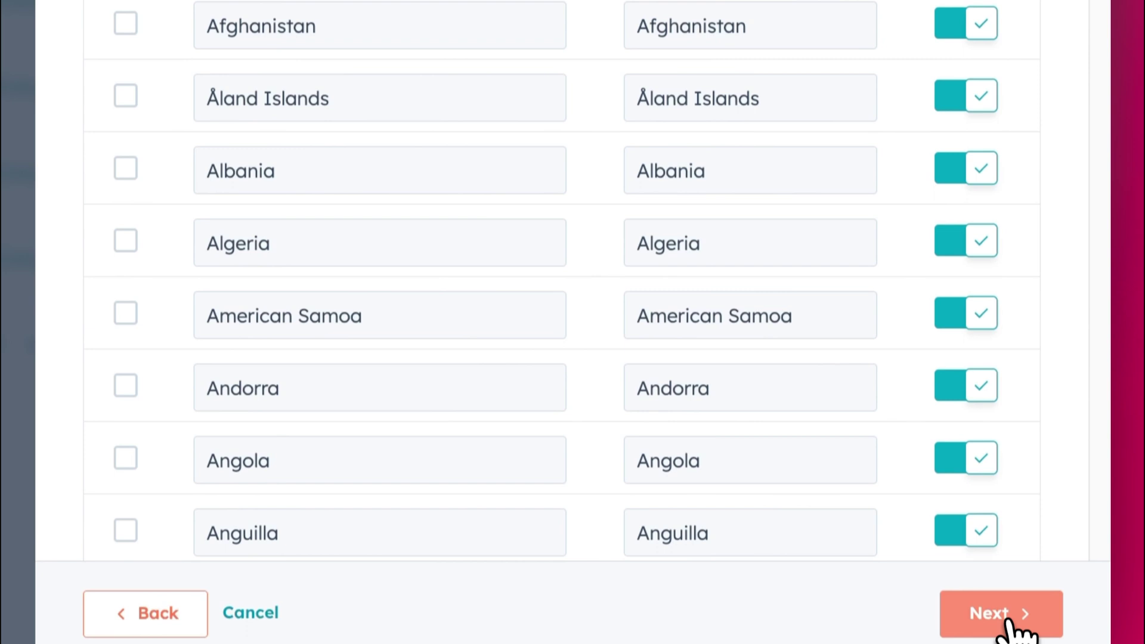
# Create the Country property, keeping the default forms, pop-up forms and bots visibility rules
pyautogui.click(1005, 620)
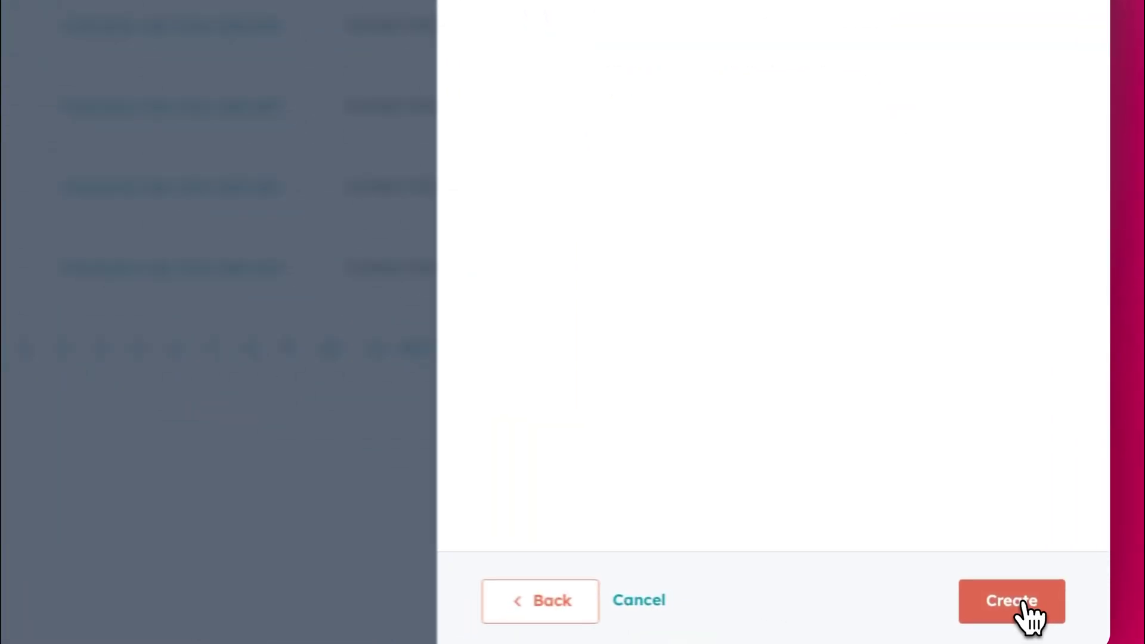
pyautogui.click(1064, 626)
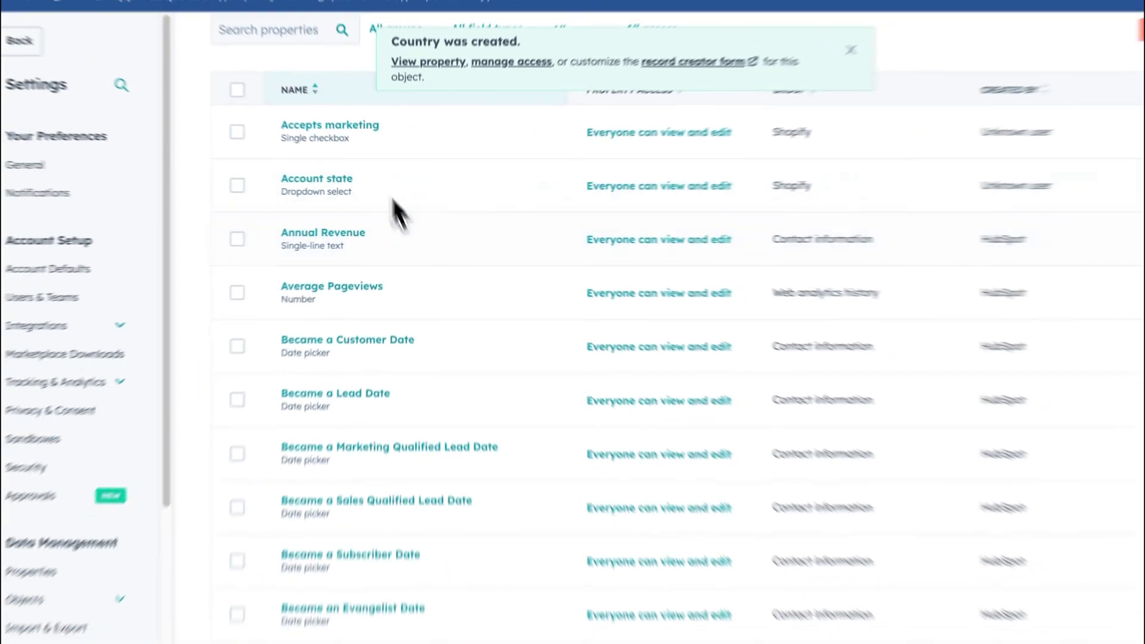
# Go to the All contacts list and drag the Country/Region Old column toward Email
pyautogui.scroll(4, 333, 33)
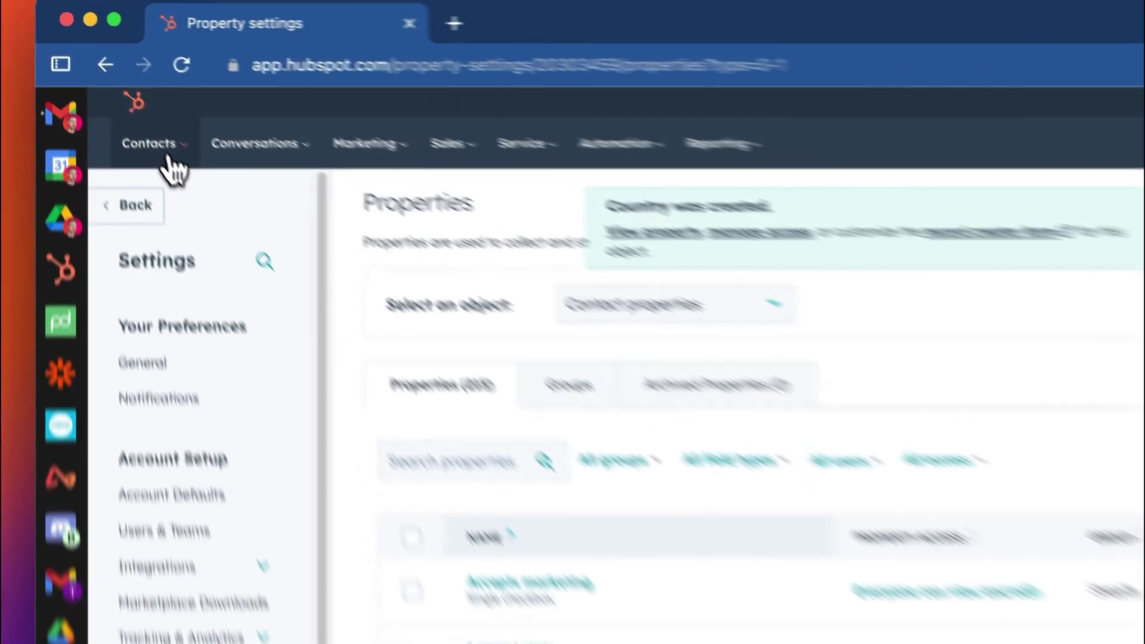
pyautogui.moveTo(116, 101)
pyautogui.click(117, 123)
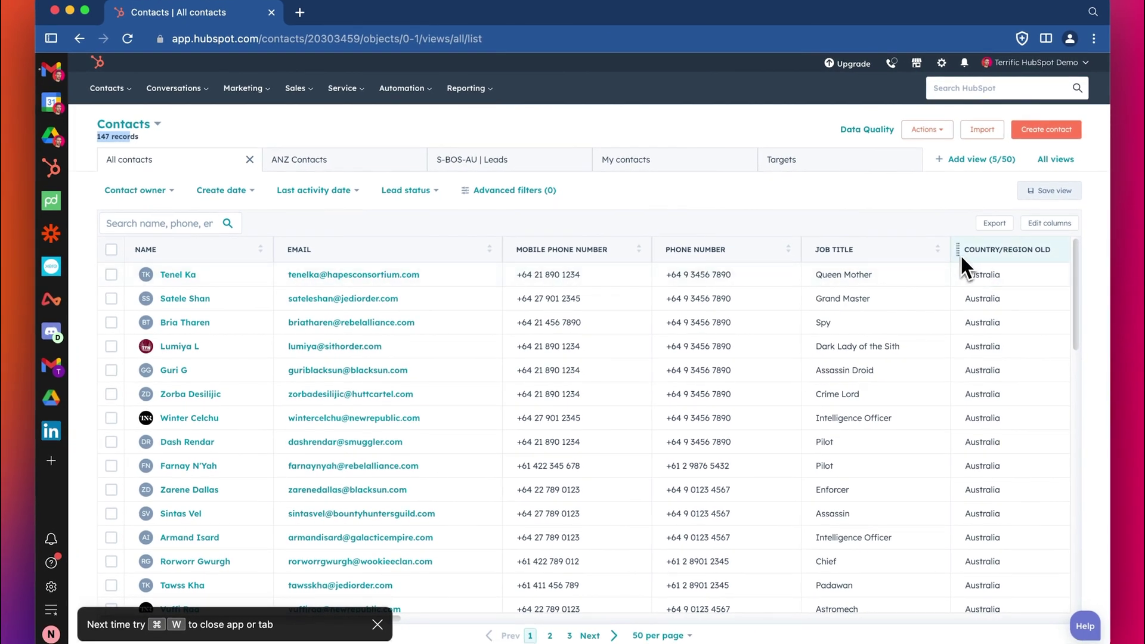
pyautogui.moveTo(957, 250); pyautogui.dragTo(508, 257)
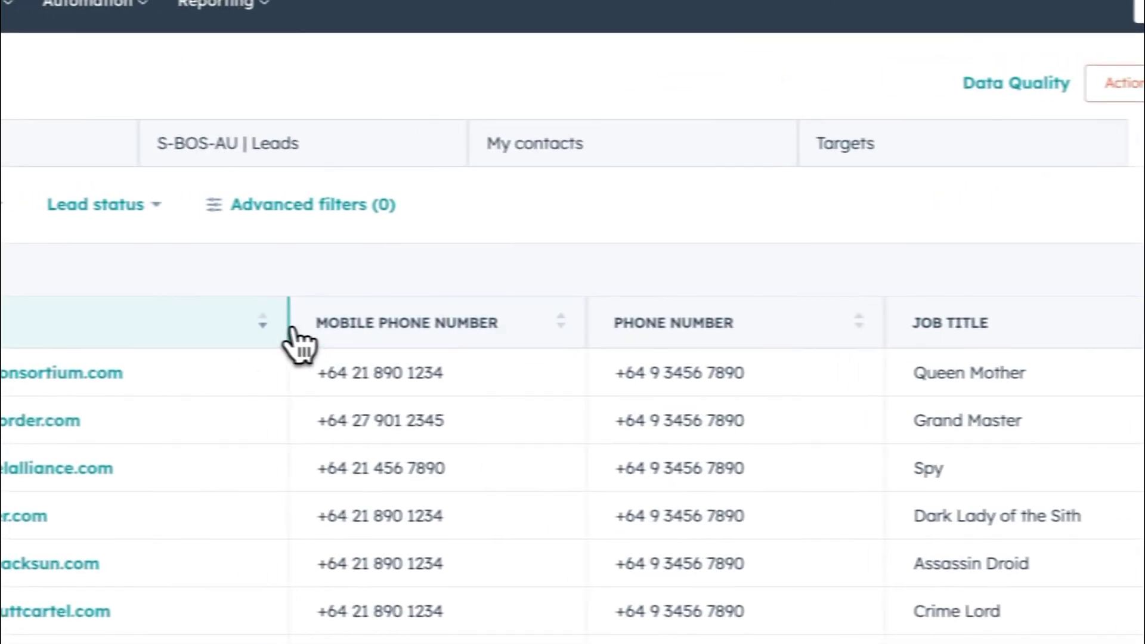
pyautogui.moveTo(298, 343); pyautogui.dragTo(298, 343)
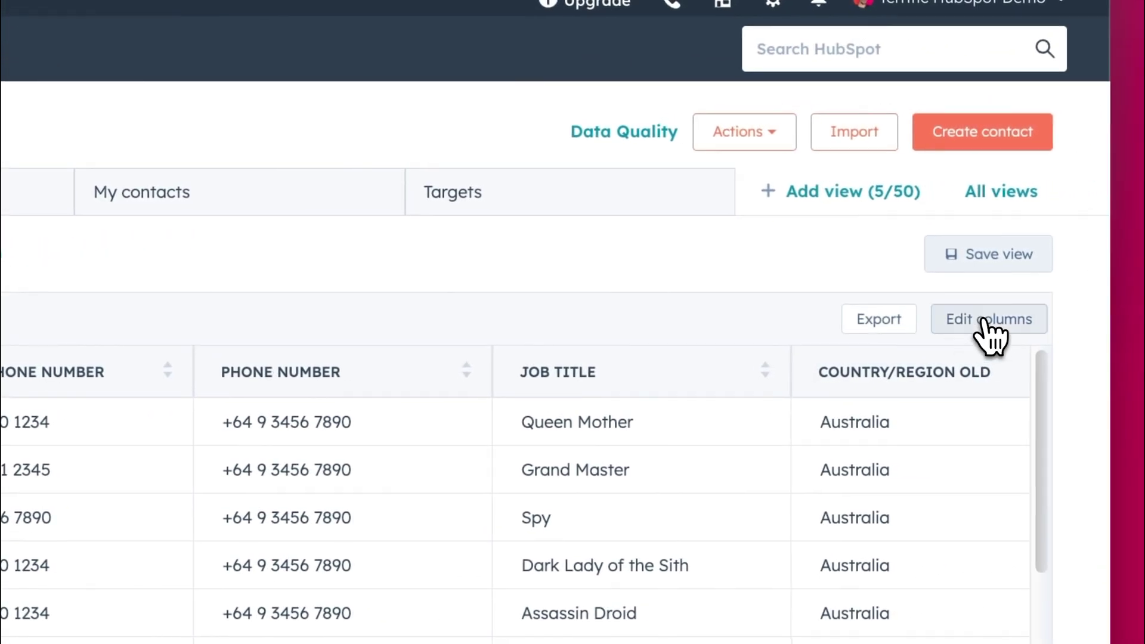
# Add the custom Country column and place it and Country/Region Old right after Email
pyautogui.click(984, 322)
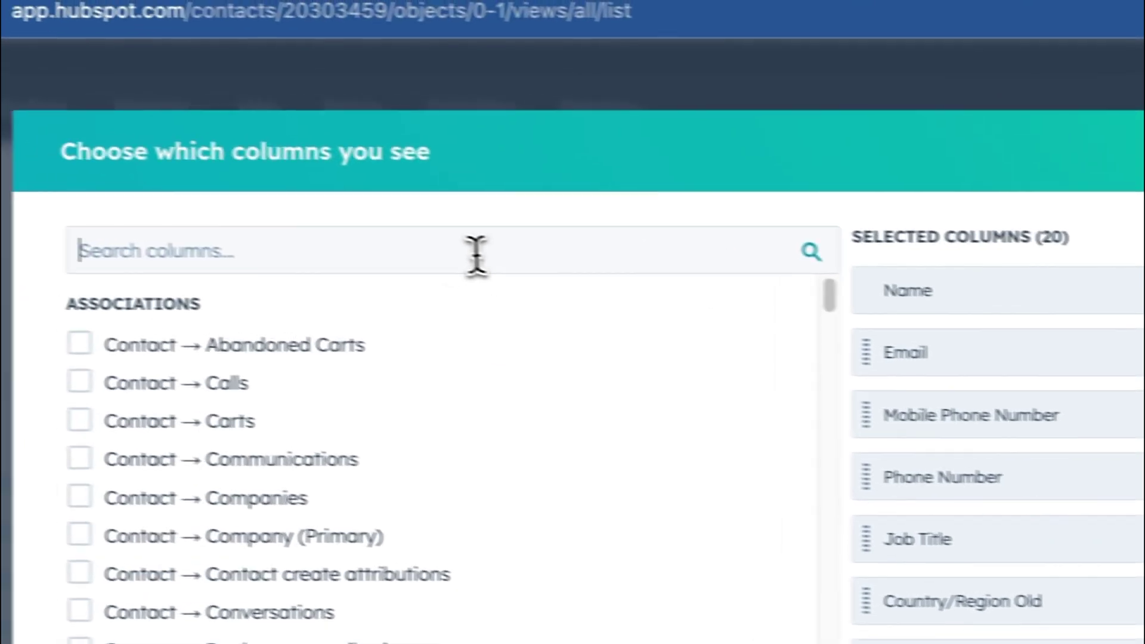
pyautogui.click(473, 252)
pyautogui.write('country')
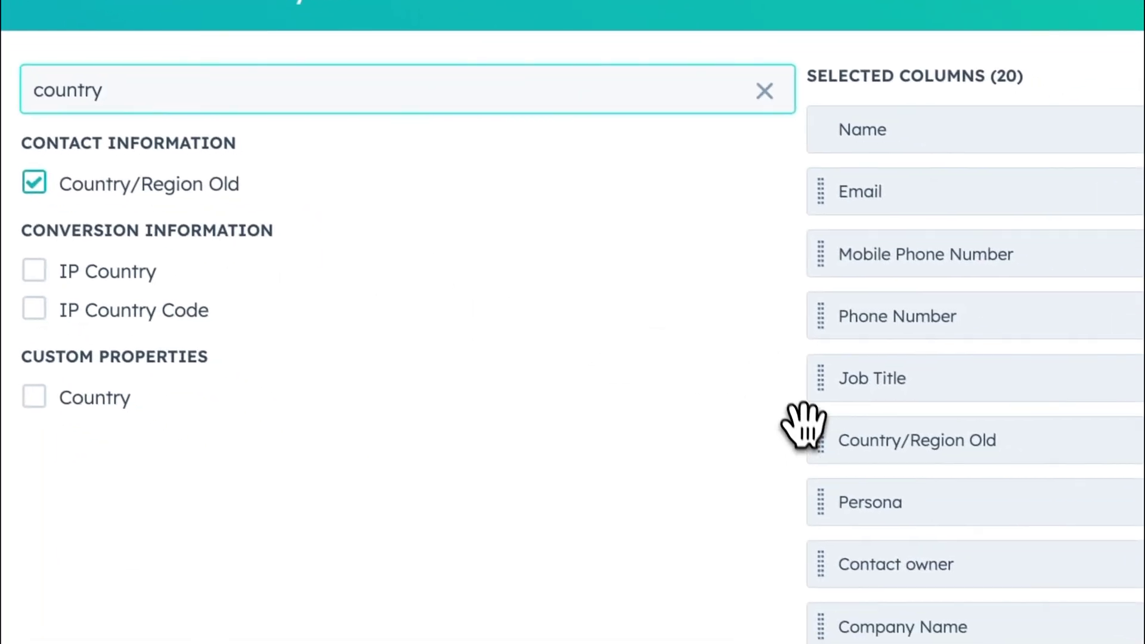
pyautogui.moveTo(804, 427); pyautogui.dragTo(822, 238)
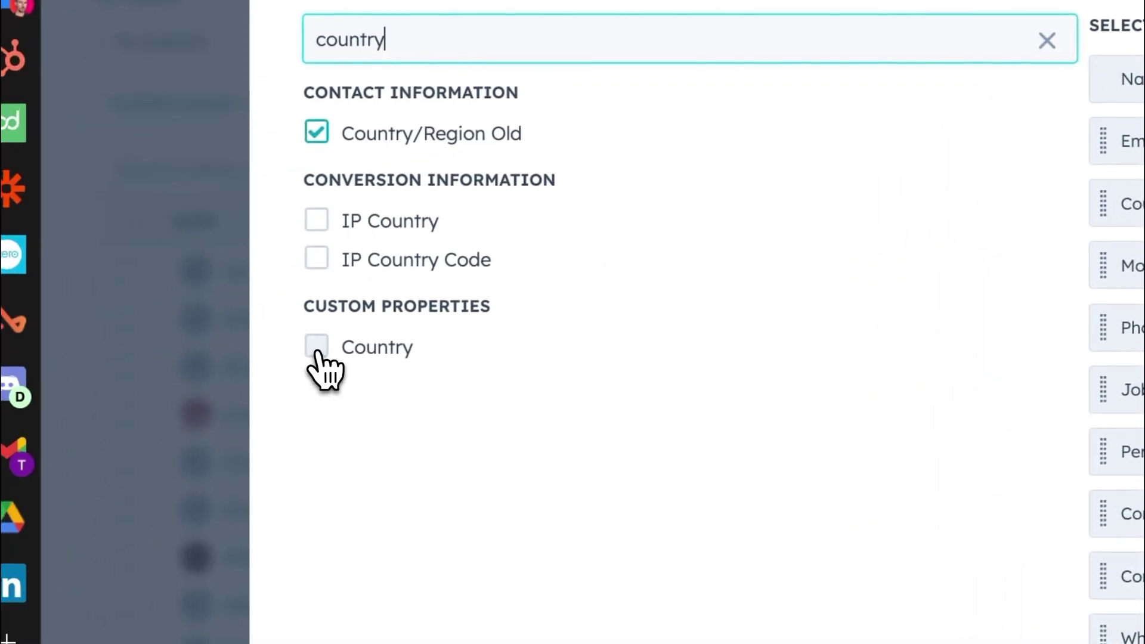
pyautogui.click(317, 347)
pyautogui.scroll(-5, 1133, 573)
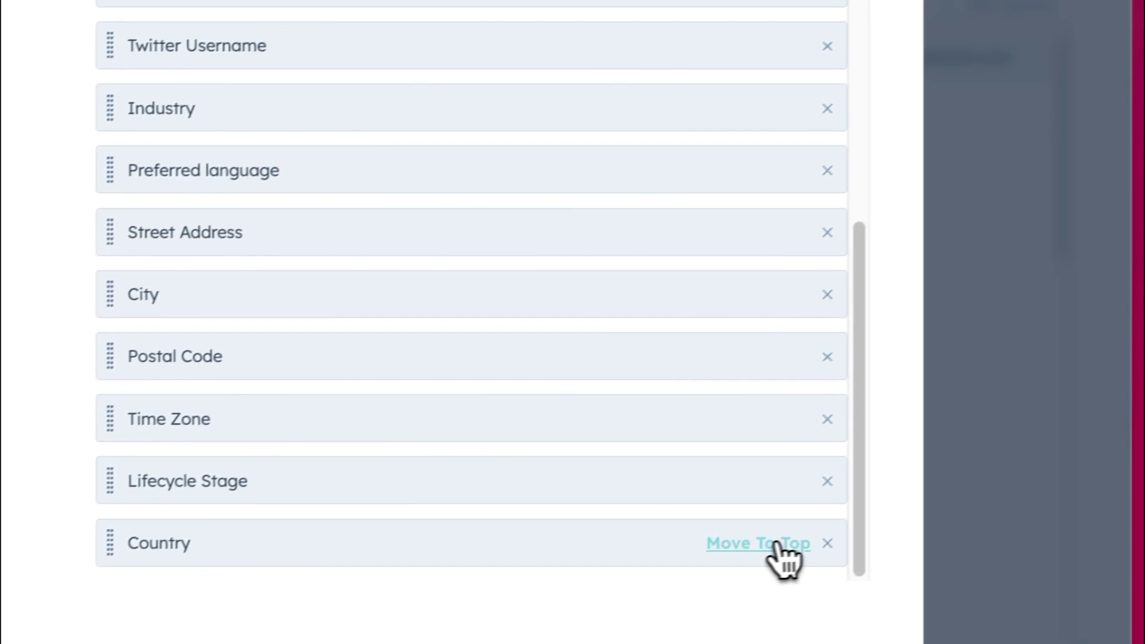
pyautogui.click(963, 480)
pyautogui.scroll(15, 814, 298)
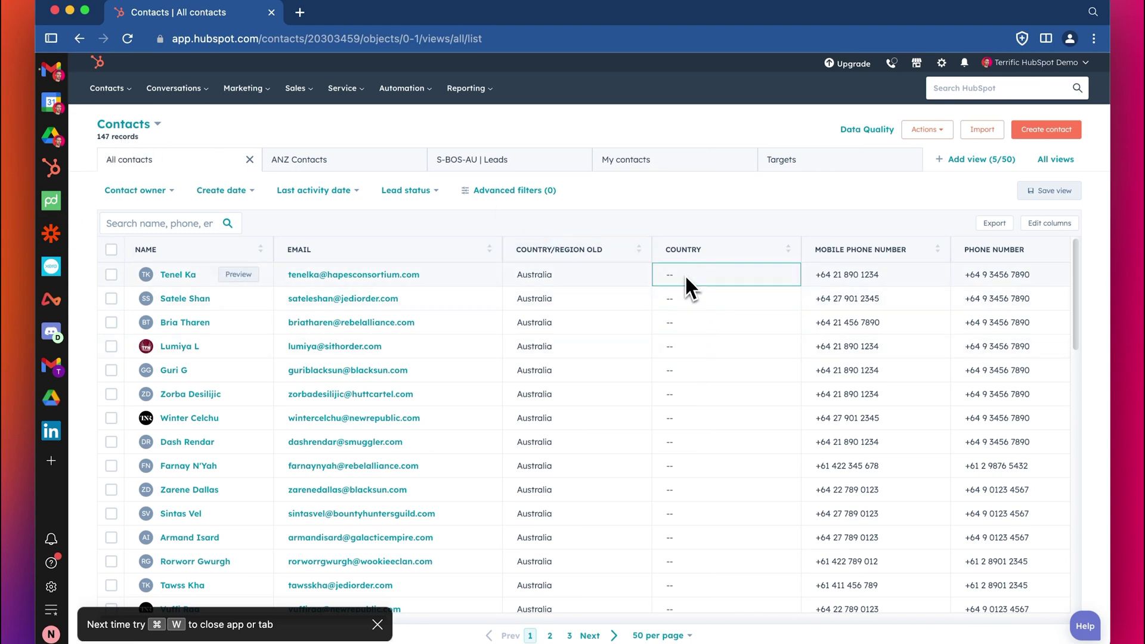
pyautogui.scroll(-5, 684, 274)
pyautogui.scroll(5, 685, 465)
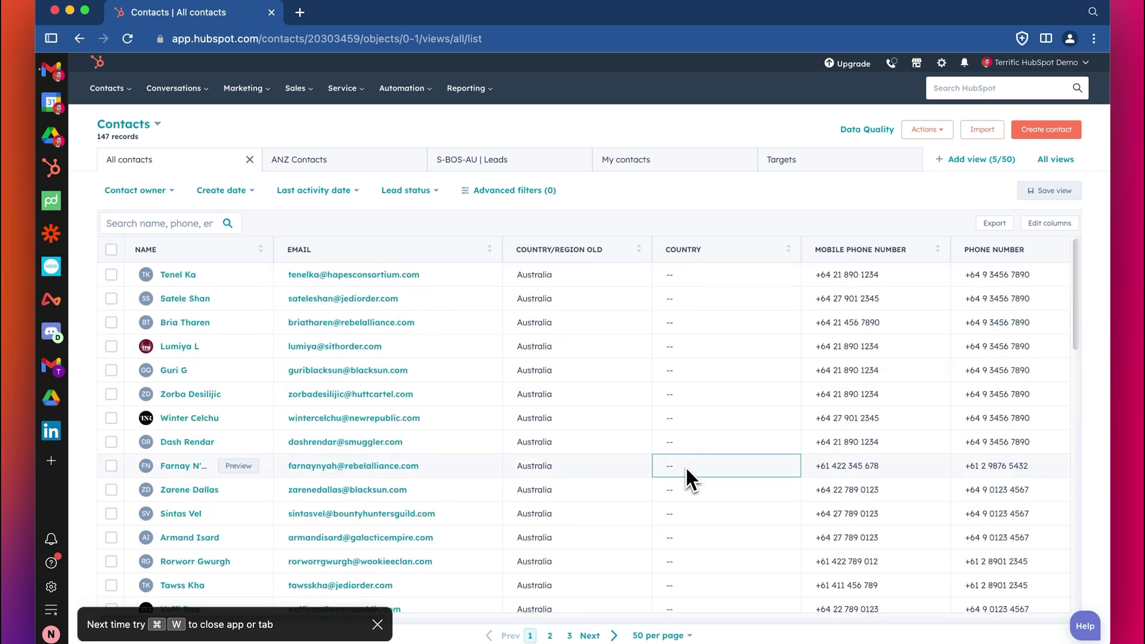
# Sort the contacts by Country/Region Old, then reverse the sort order
pyautogui.scroll(-7, 598, 409)
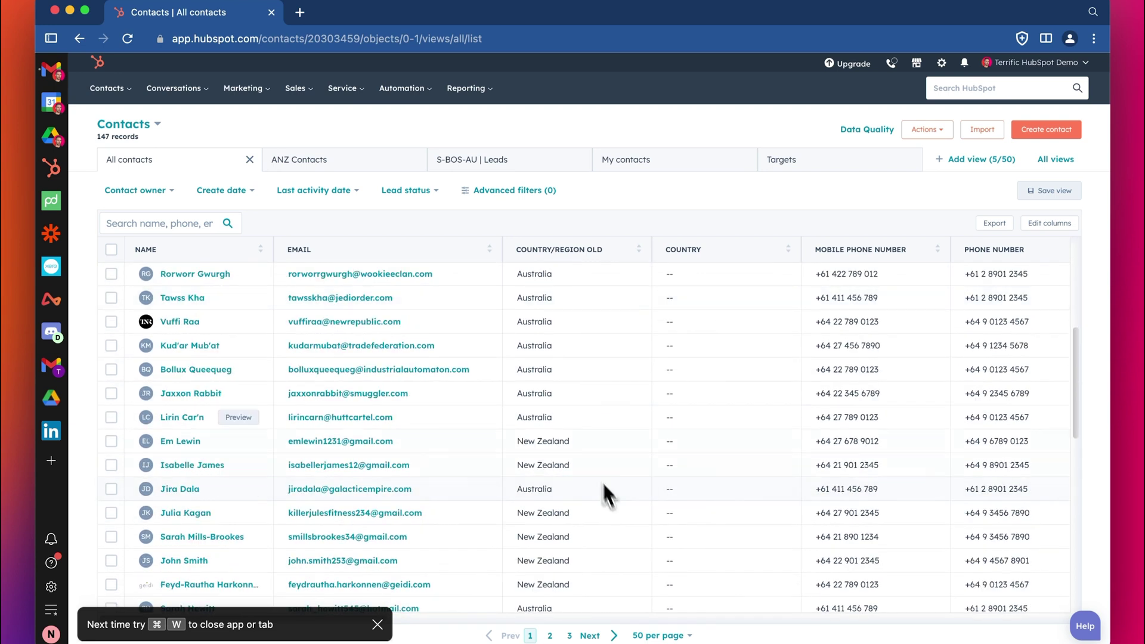
pyautogui.scroll(-2, 572, 406)
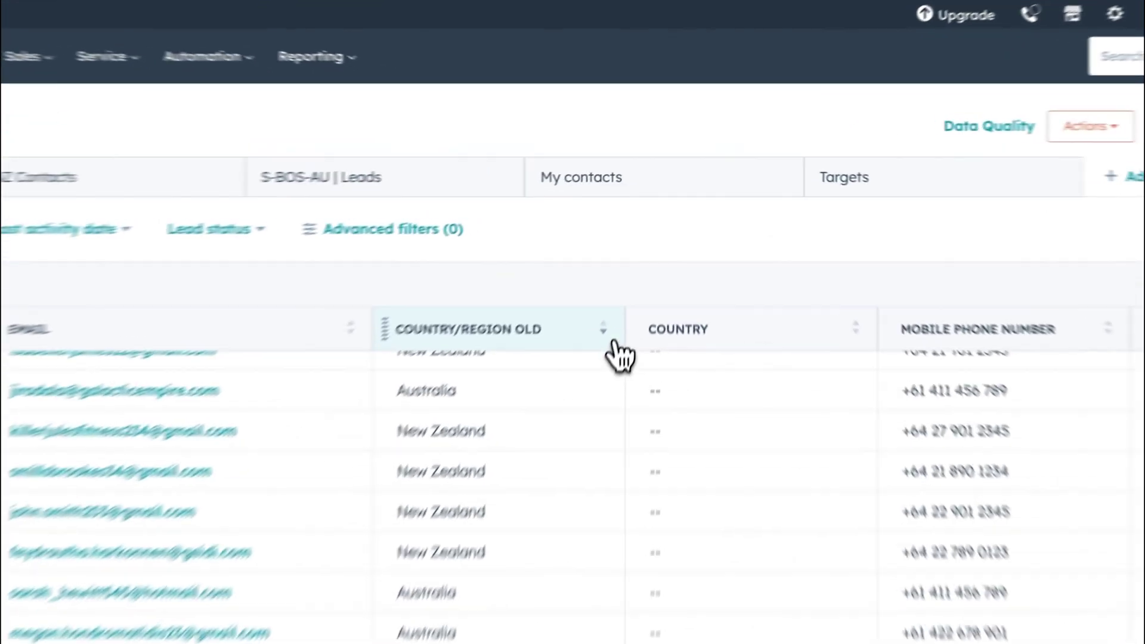
pyautogui.click(638, 250)
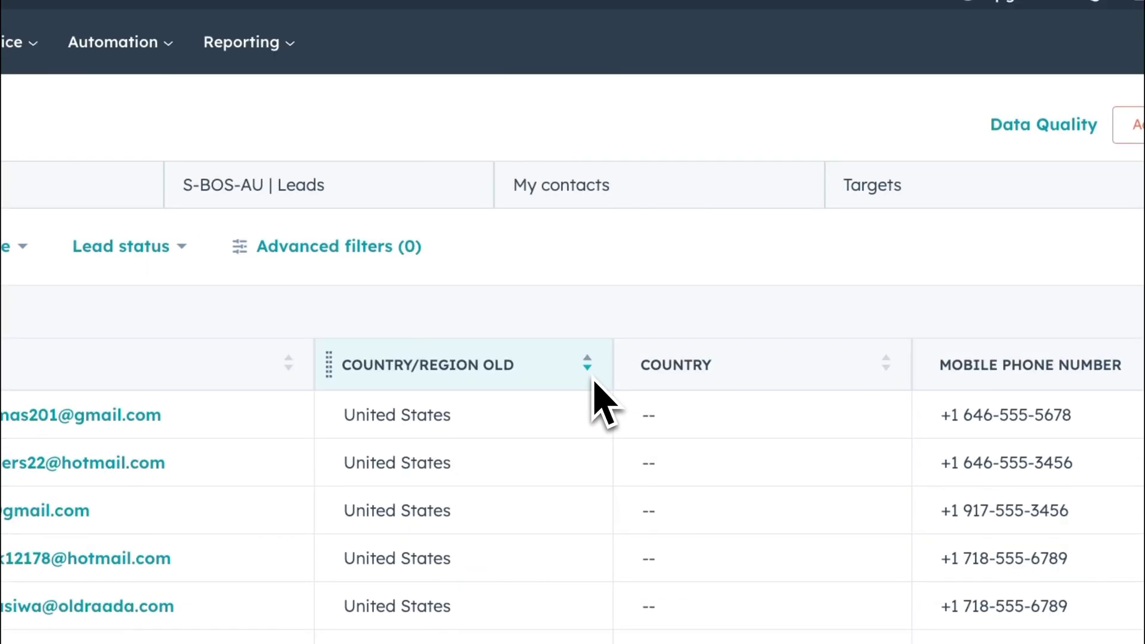
pyautogui.click(591, 378)
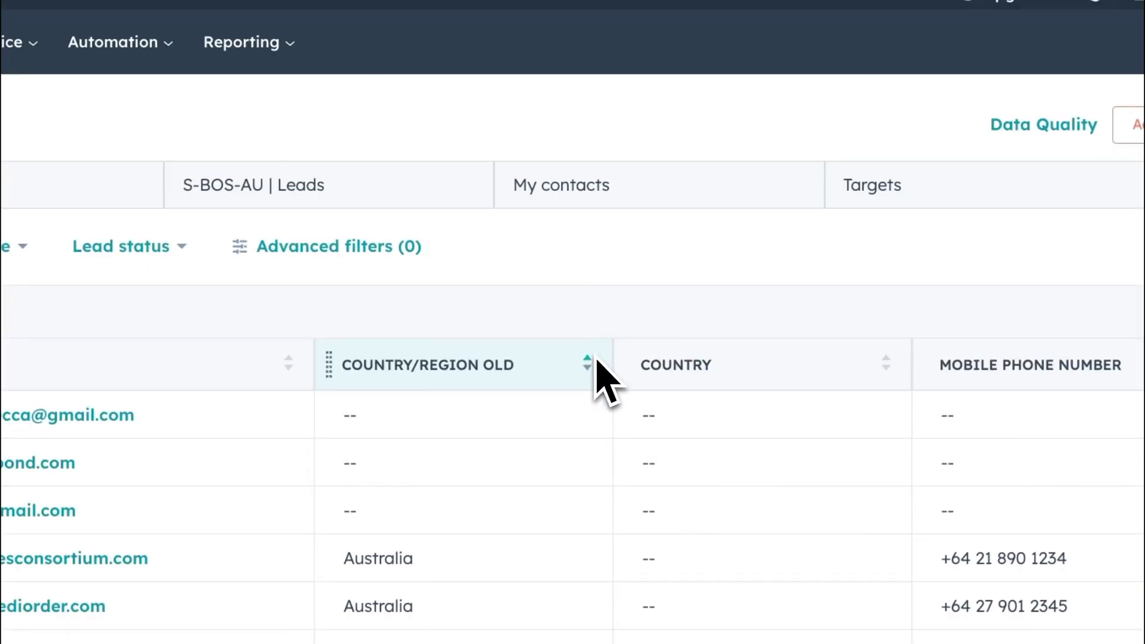
# Page through contact pages 2 and 3, then return to page 1
pyautogui.scroll(-1, 593, 341)
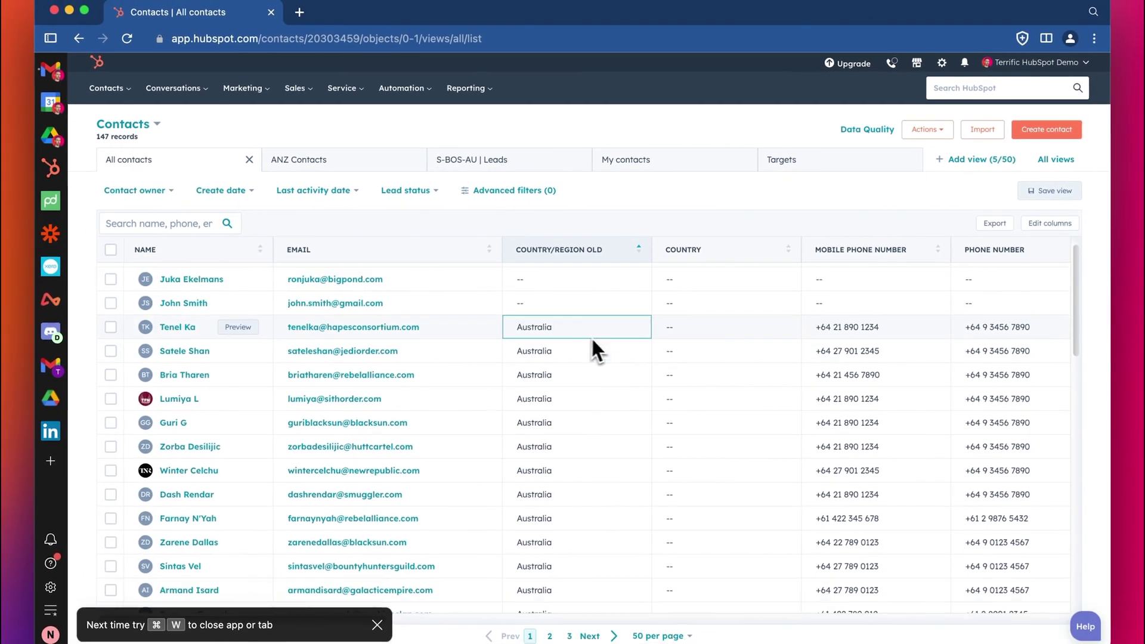
pyautogui.scroll(-10, 593, 343)
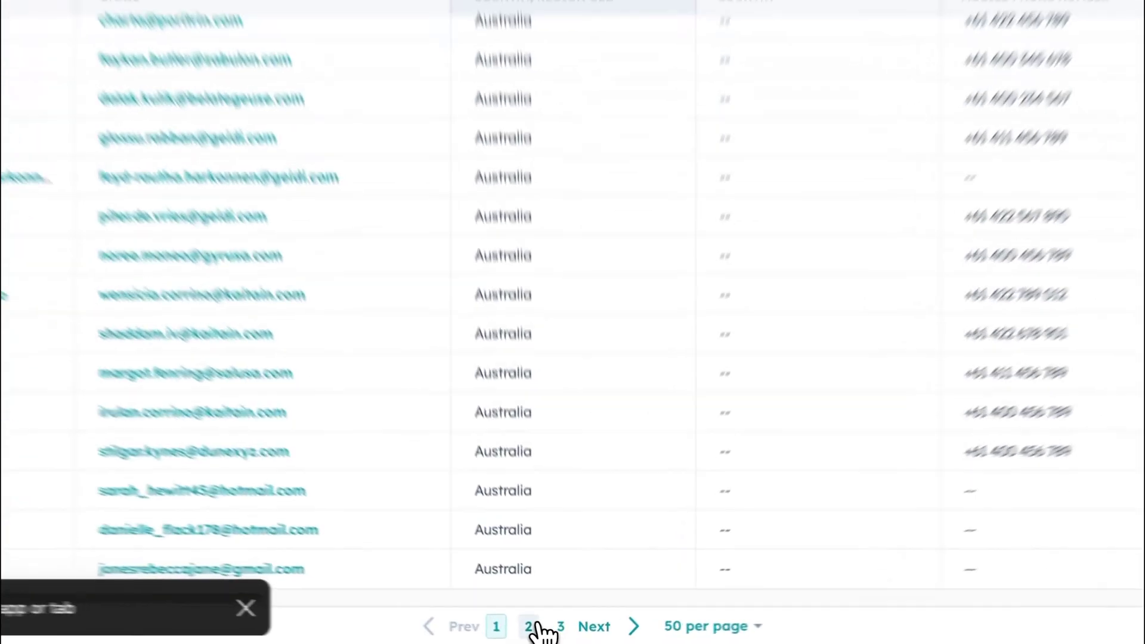
pyautogui.click(550, 635)
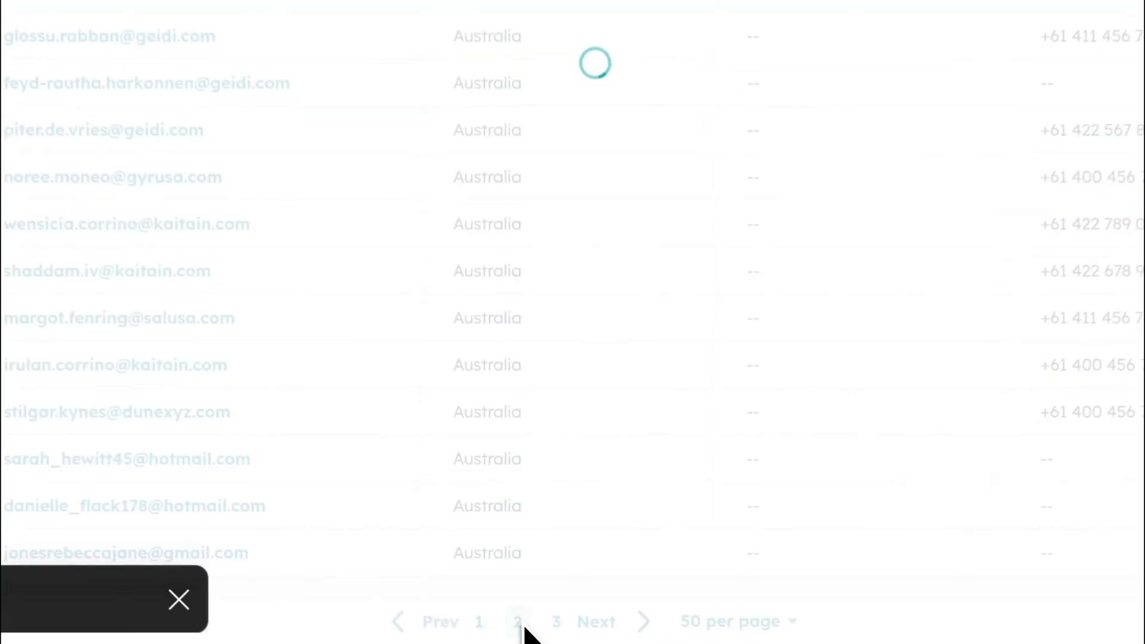
pyautogui.scroll(-10, 594, 177)
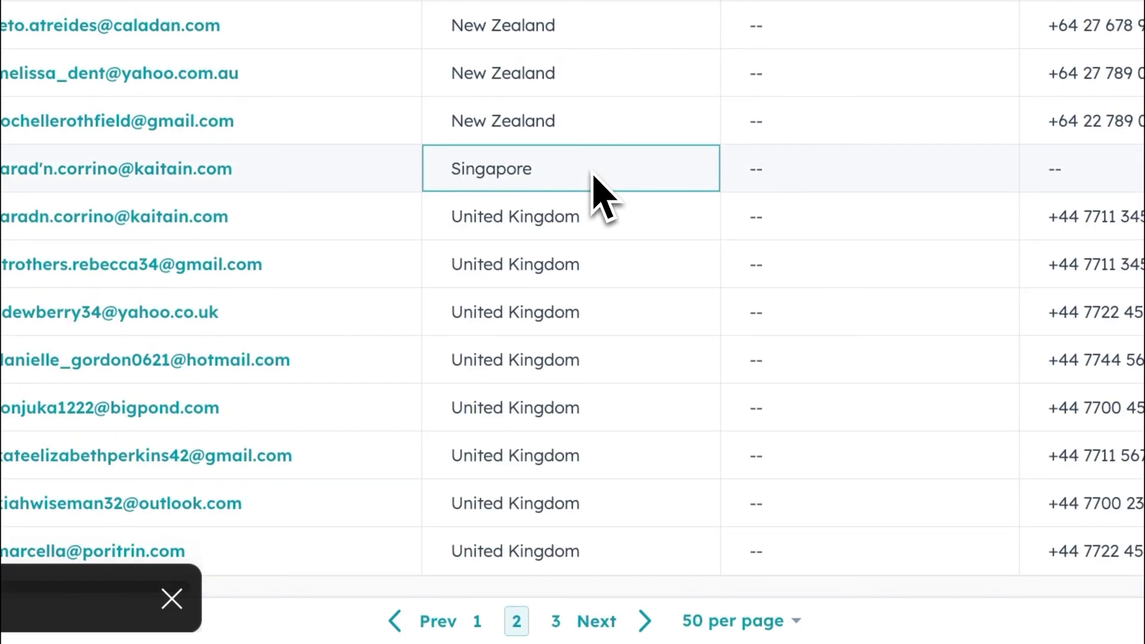
pyautogui.click(556, 620)
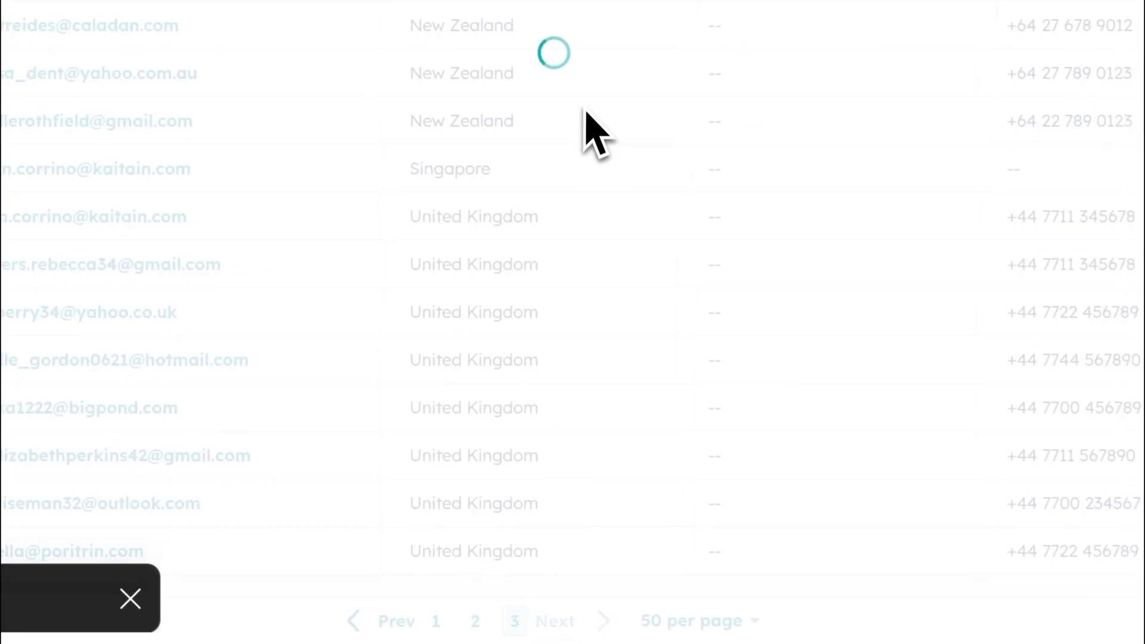
pyautogui.scroll(-10, 590, 128)
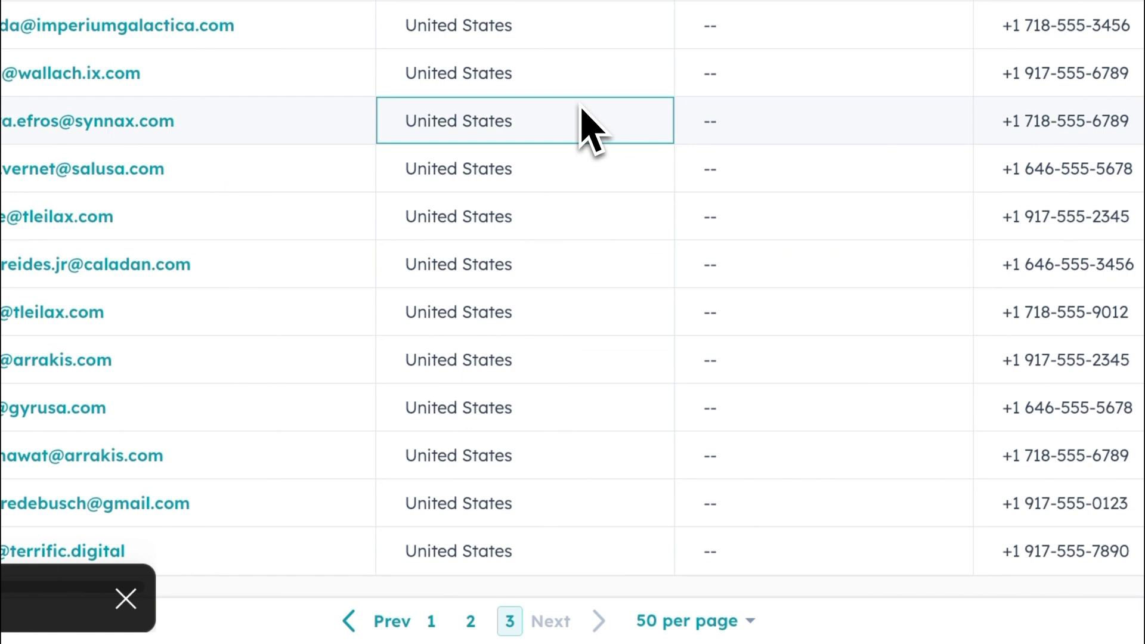
pyautogui.click(430, 621)
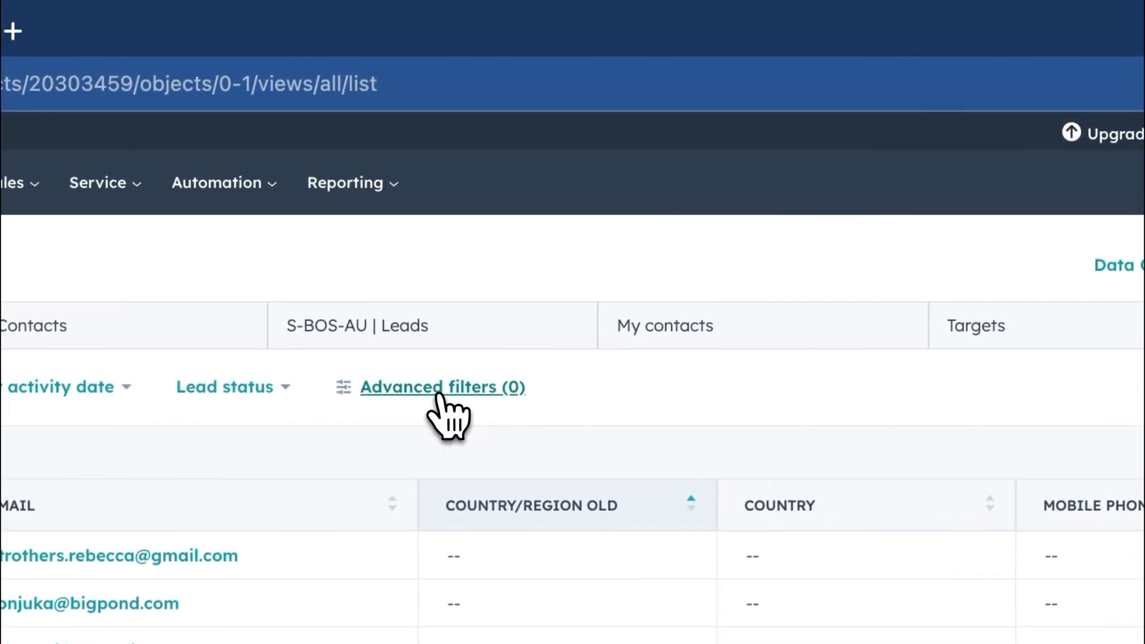
# Add an advanced filter for Country/Region Old containing Australia
pyautogui.click(465, 225)
pyautogui.click(978, 286)
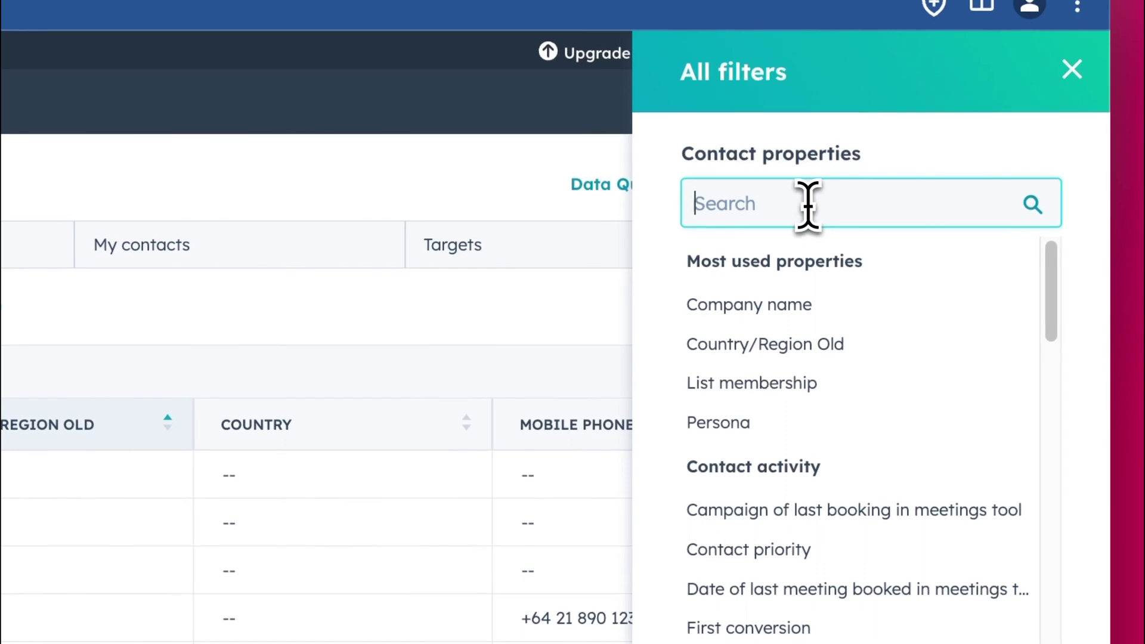
pyautogui.write('countr')
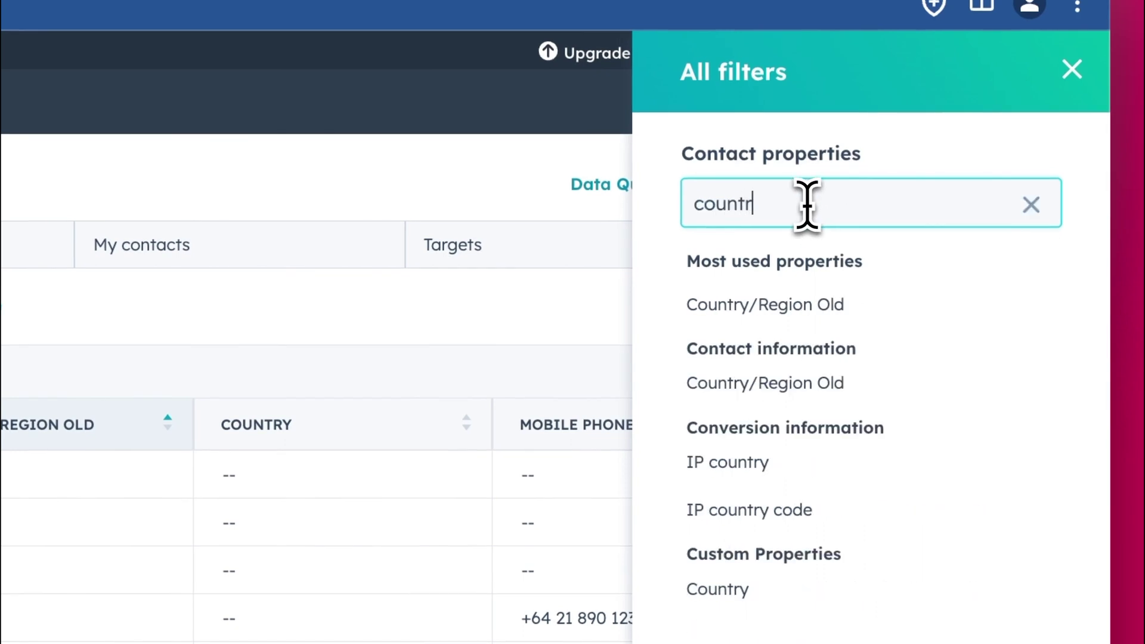
pyautogui.click(806, 307)
pyautogui.click(775, 283)
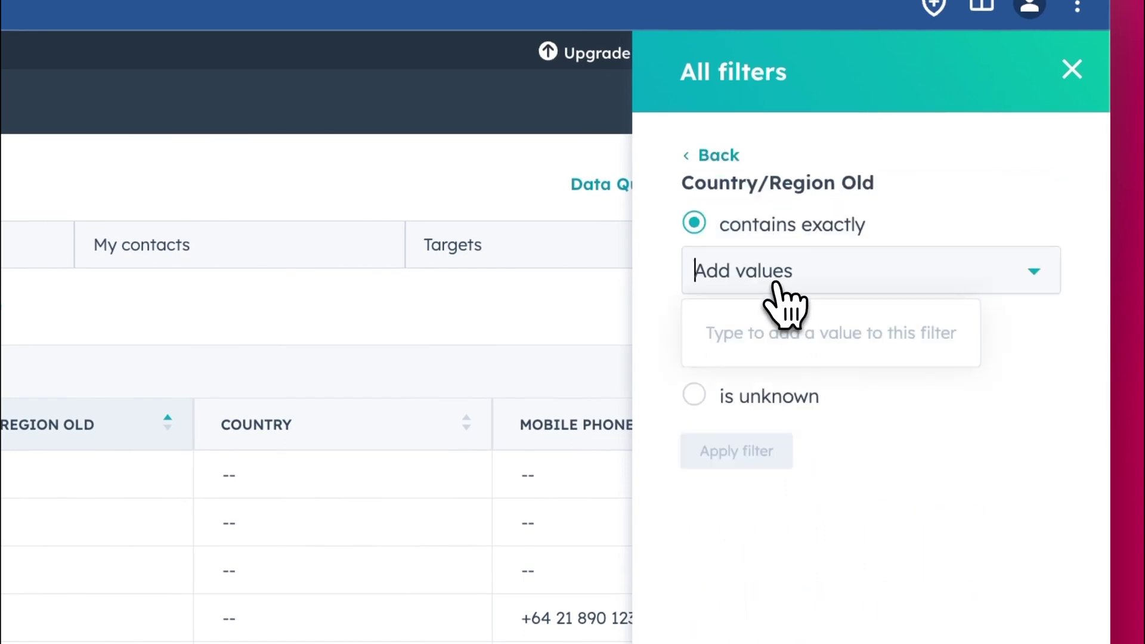
pyautogui.write('Aus')
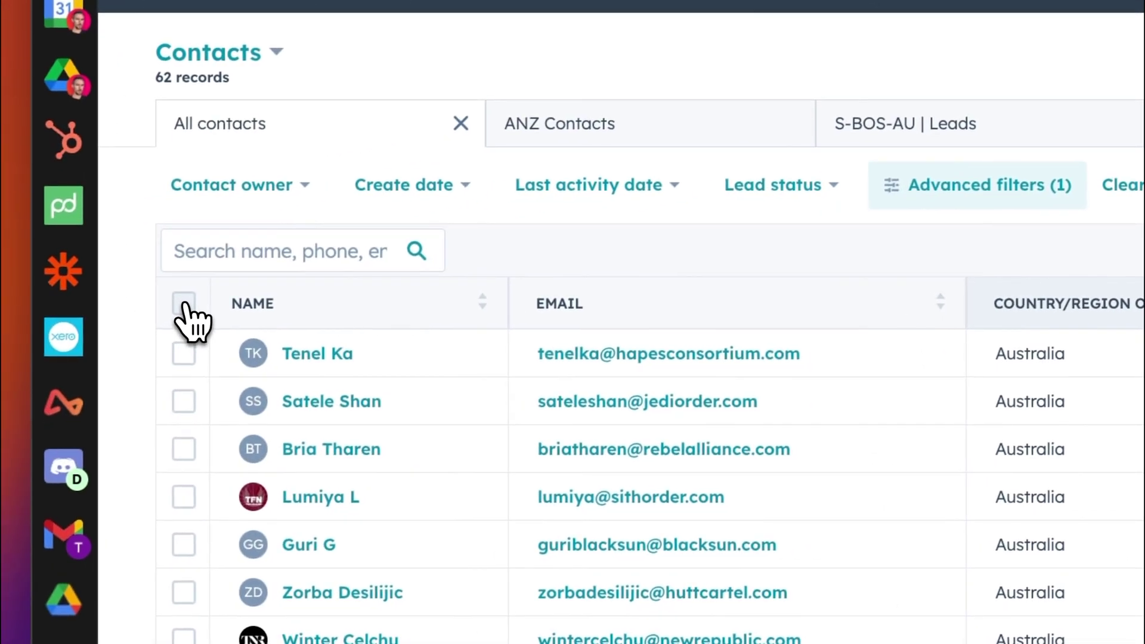
# Select all 62 filtered contacts and start a bulk edit of the Country property
pyautogui.click(184, 306)
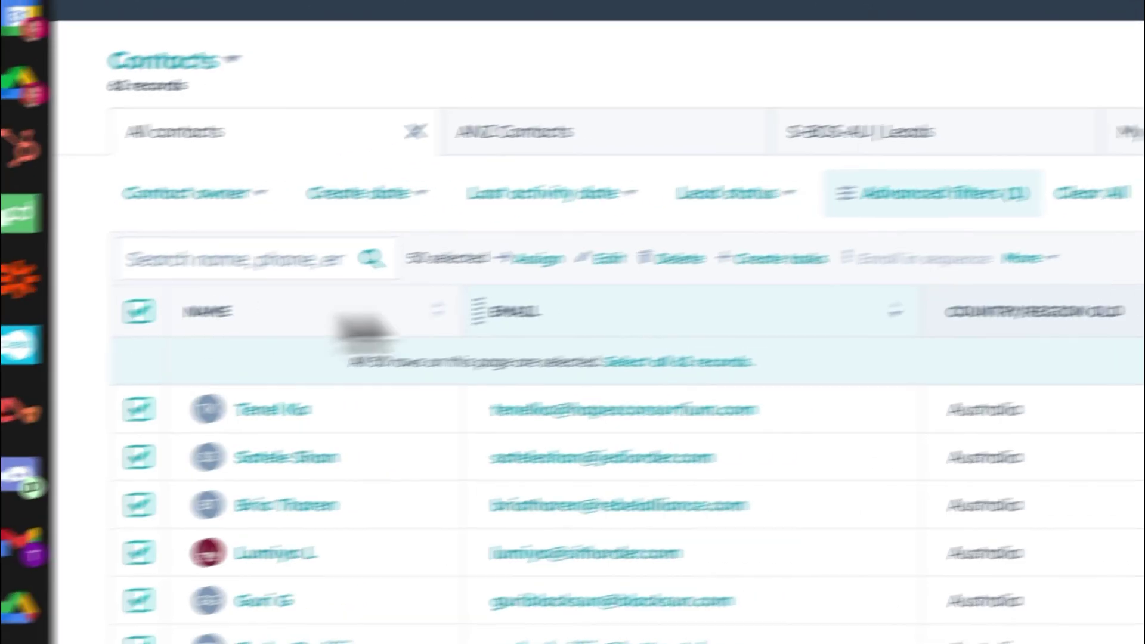
pyautogui.click(474, 409)
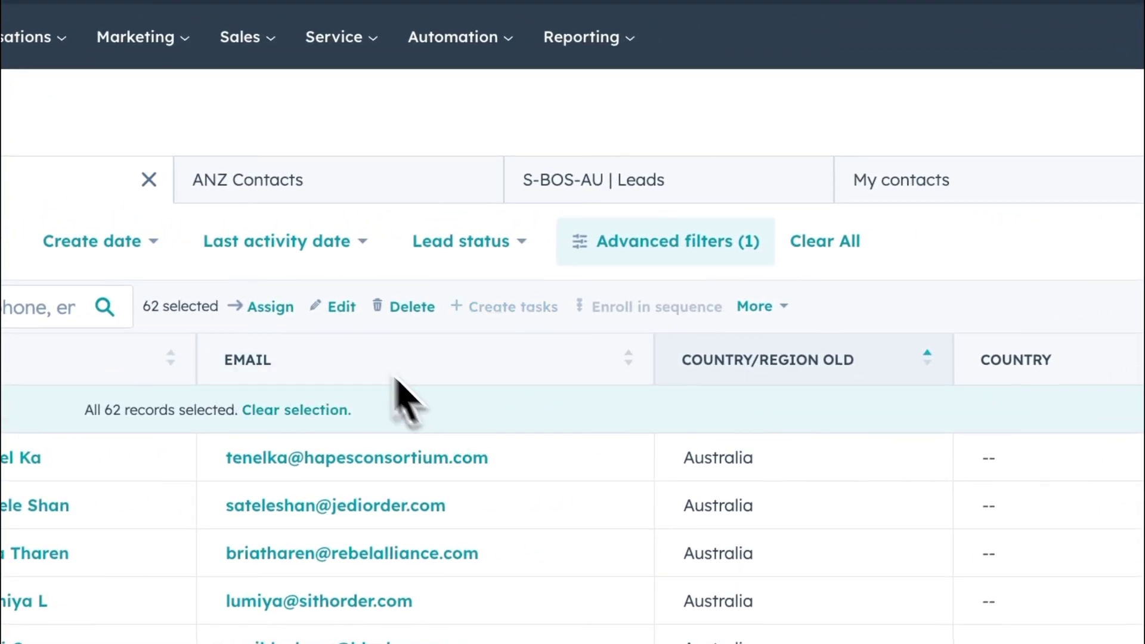
pyautogui.click(337, 307)
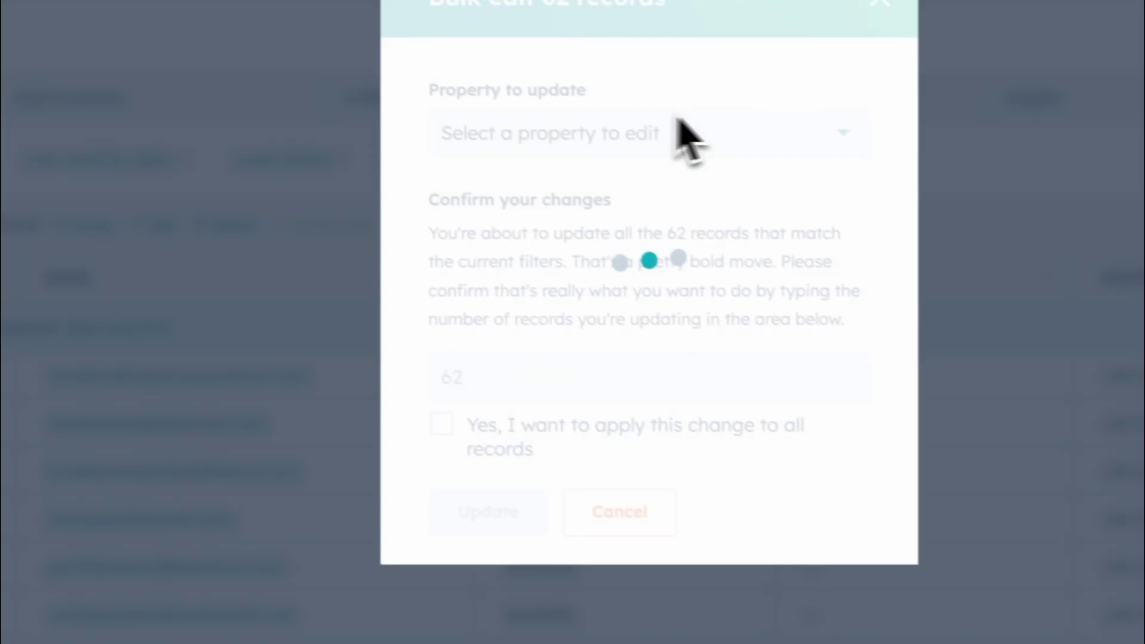
pyautogui.click(538, 141)
pyautogui.write('aus')
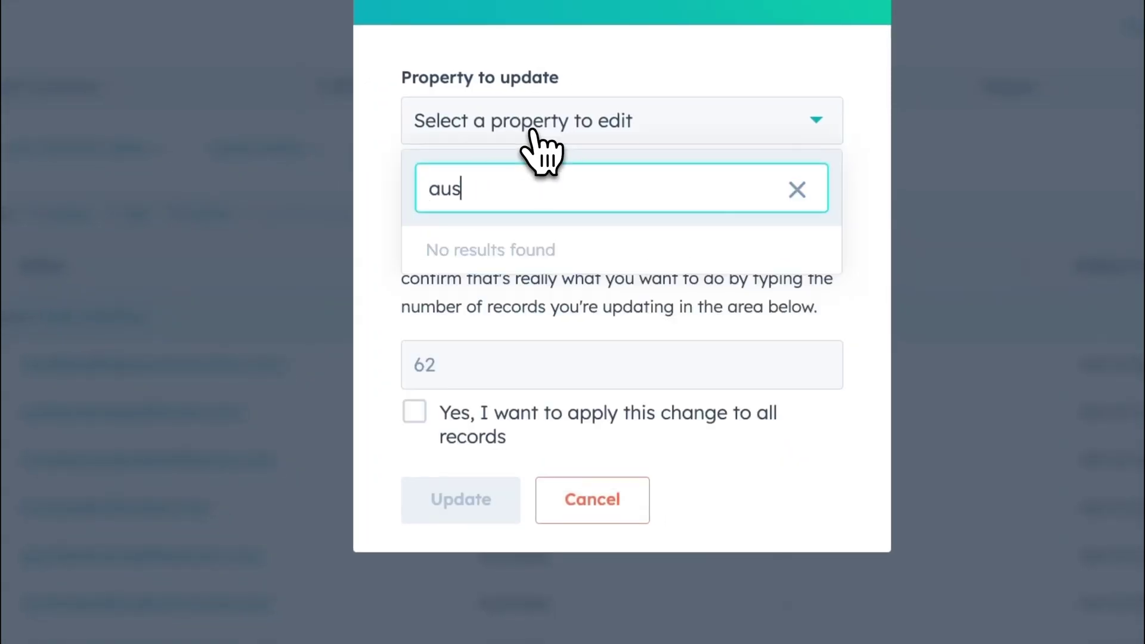
pyautogui.press('BackSpace')
pyautogui.press('BackSpace')
pyautogui.press('BackSpace')
pyautogui.write('country')
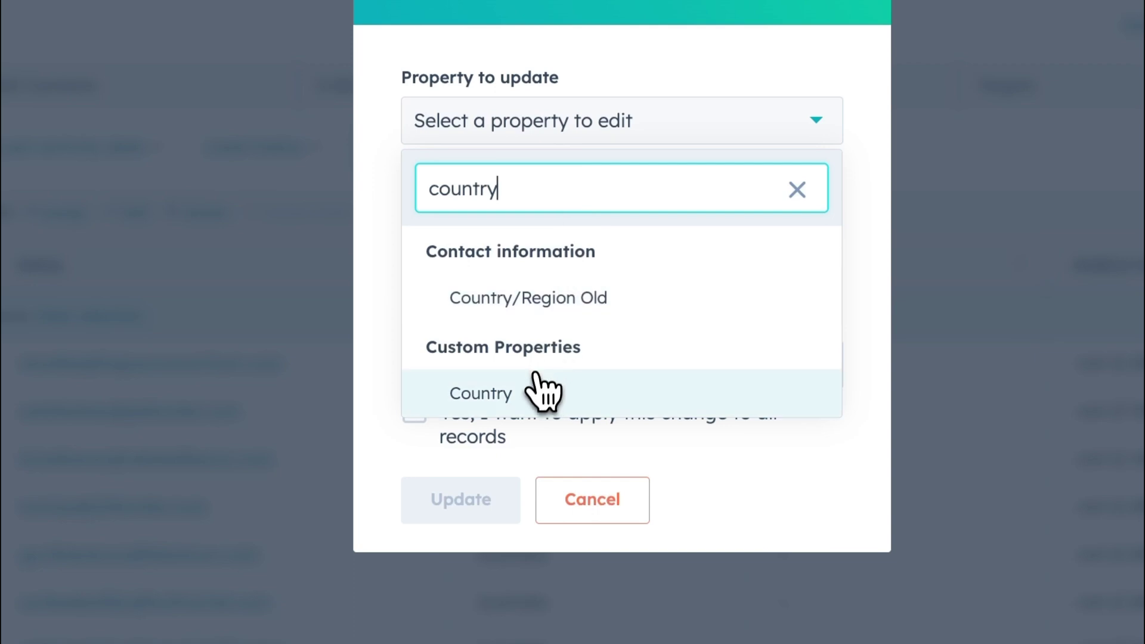
pyautogui.click(539, 391)
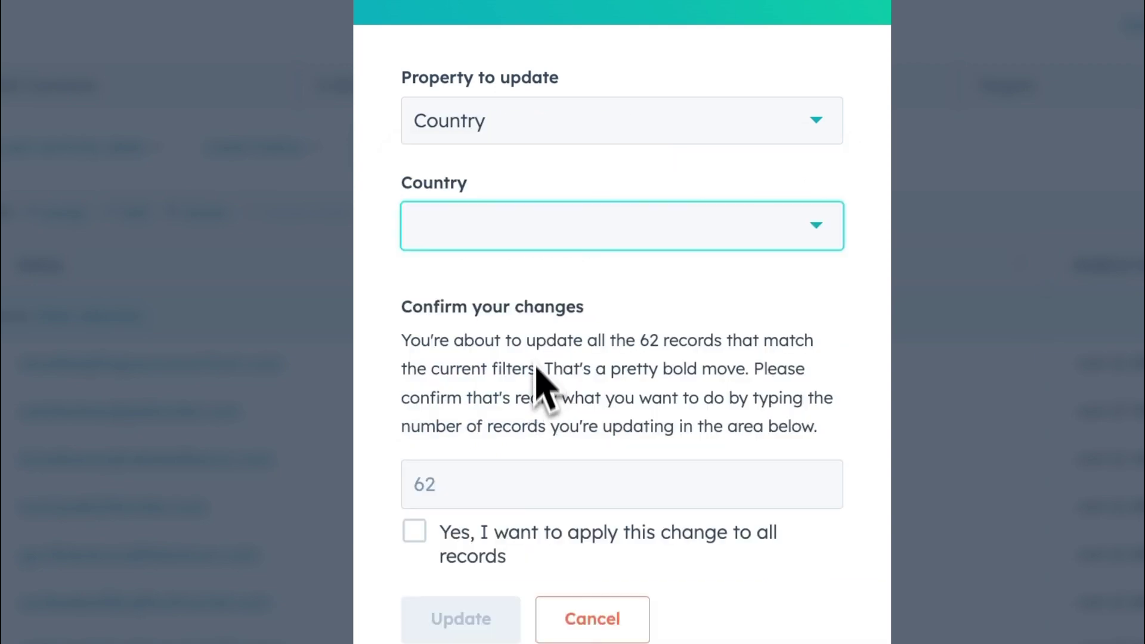
# Set Country to Australia, confirm the record count, and update all 62 contacts
pyautogui.click(508, 257)
pyautogui.write('aus')
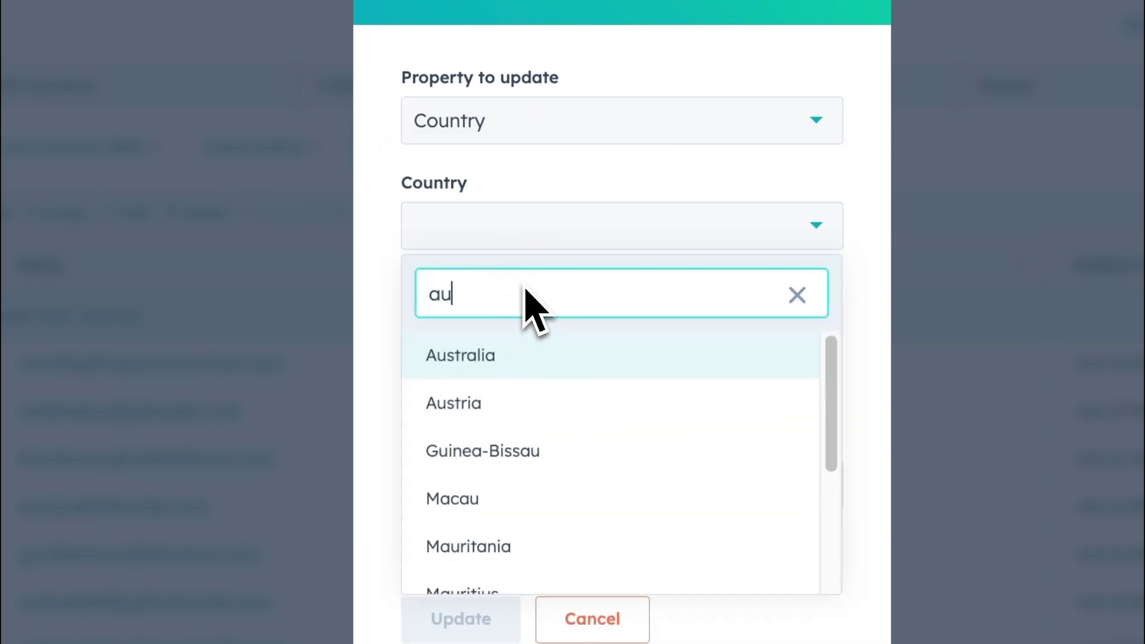
pyautogui.click(543, 357)
pyautogui.click(494, 484)
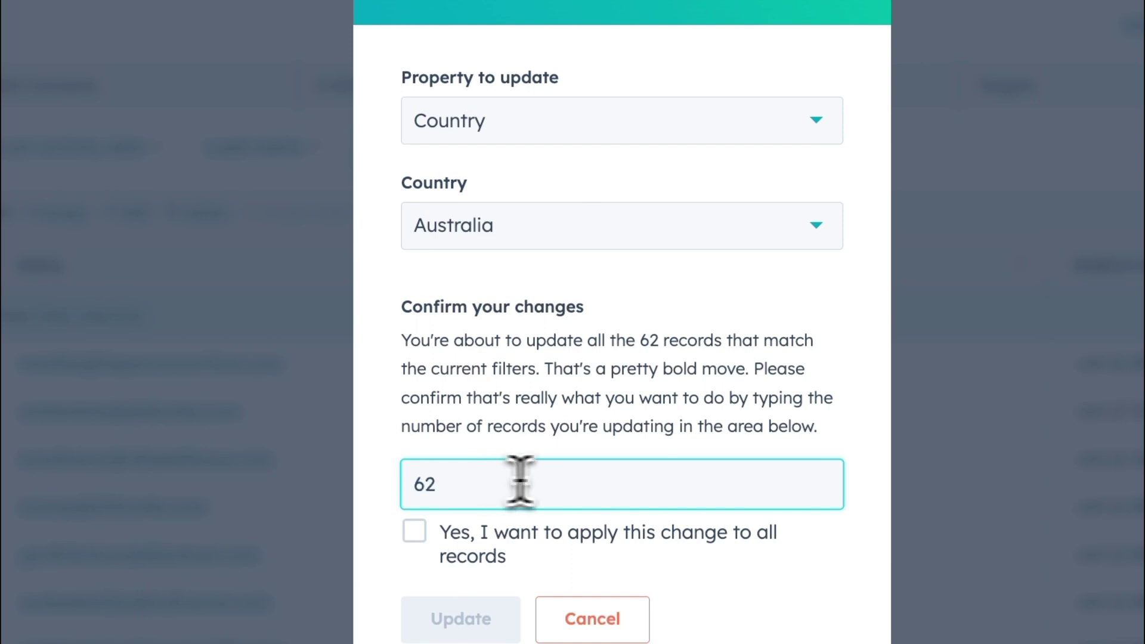
pyautogui.click(515, 555)
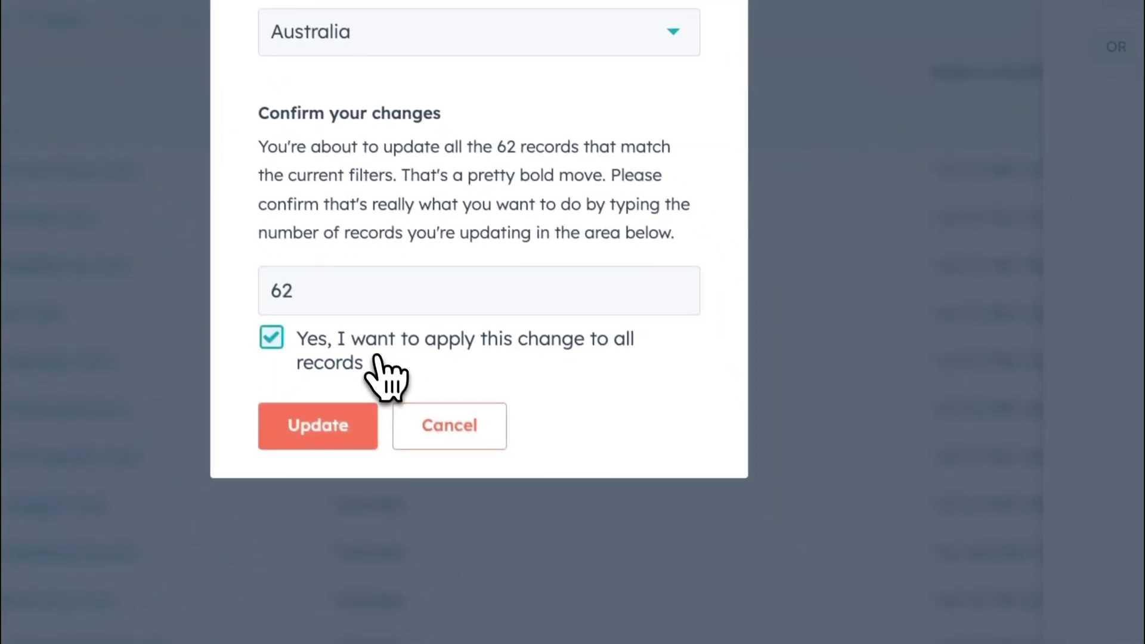
pyautogui.click(334, 417)
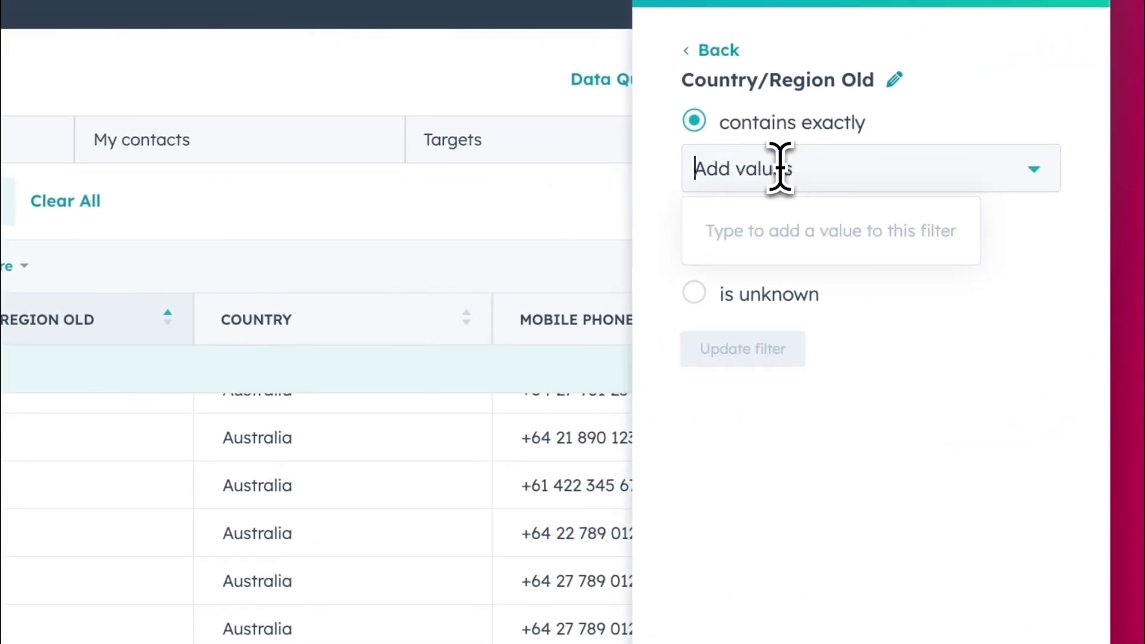
# Refilter to New Zealand and bulk-edit the Country property of the 26 contacts
pyautogui.write('New Zeal')
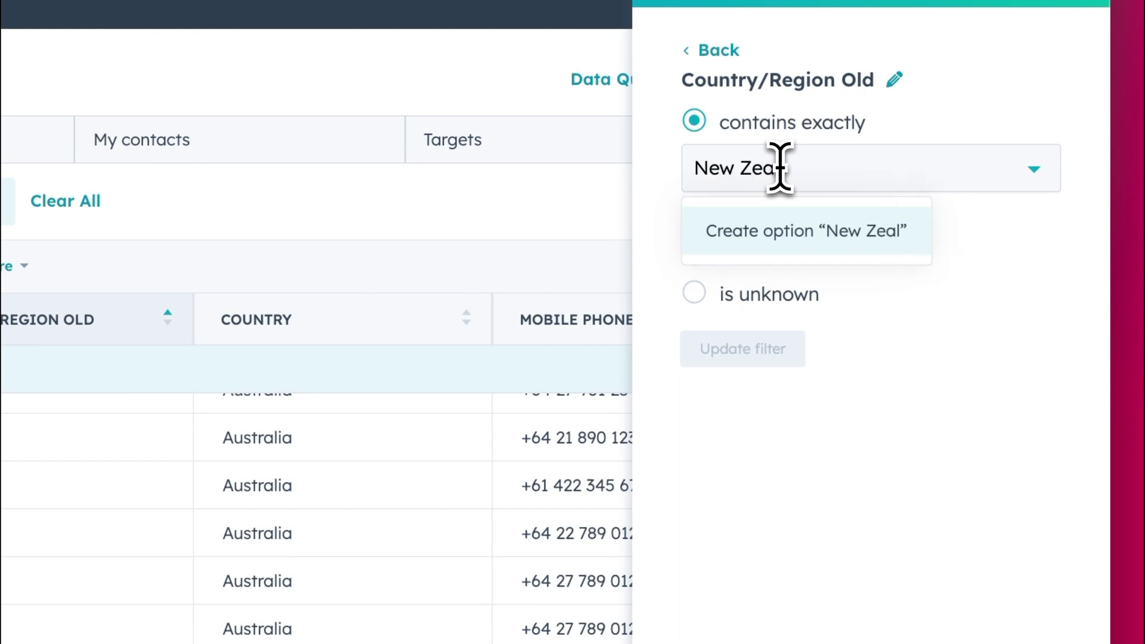
pyautogui.click(894, 229)
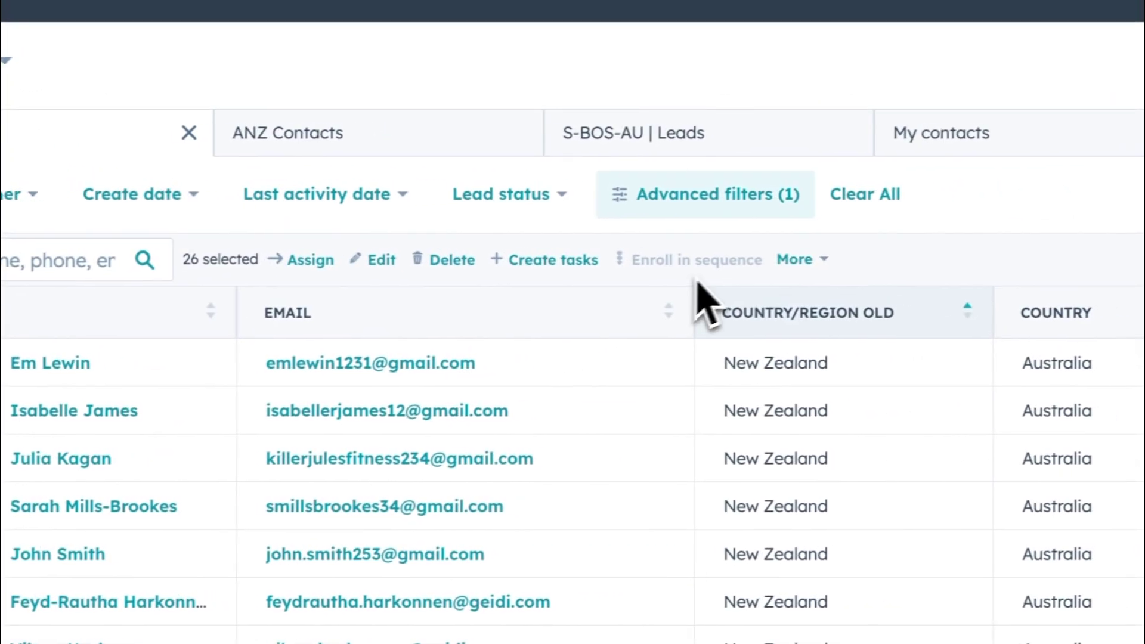
pyautogui.click(377, 260)
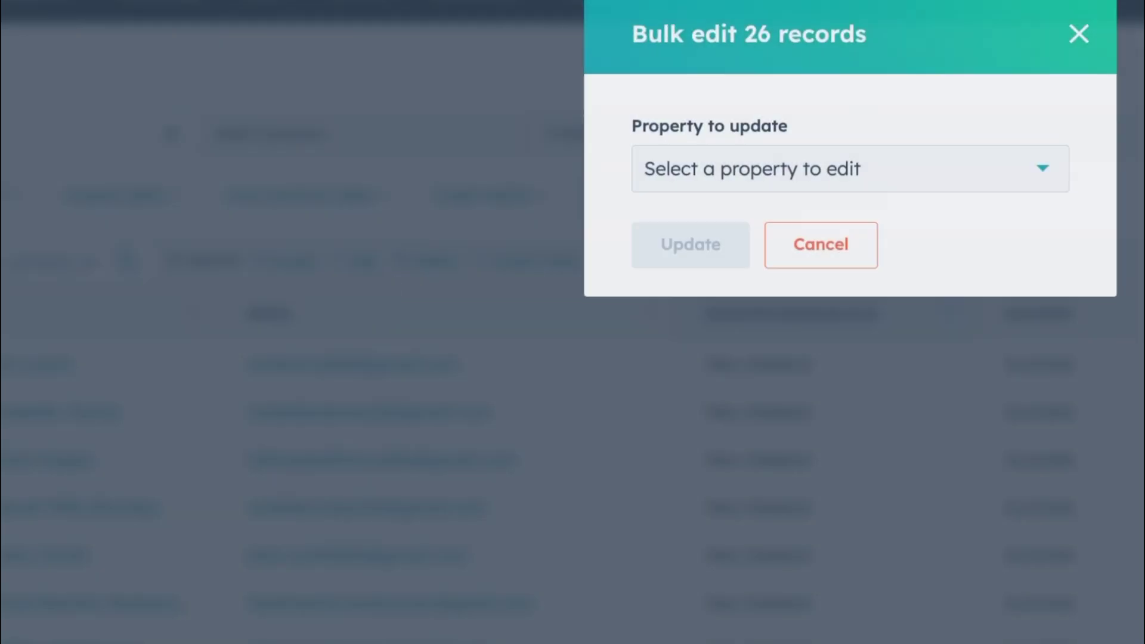
pyautogui.click(709, 185)
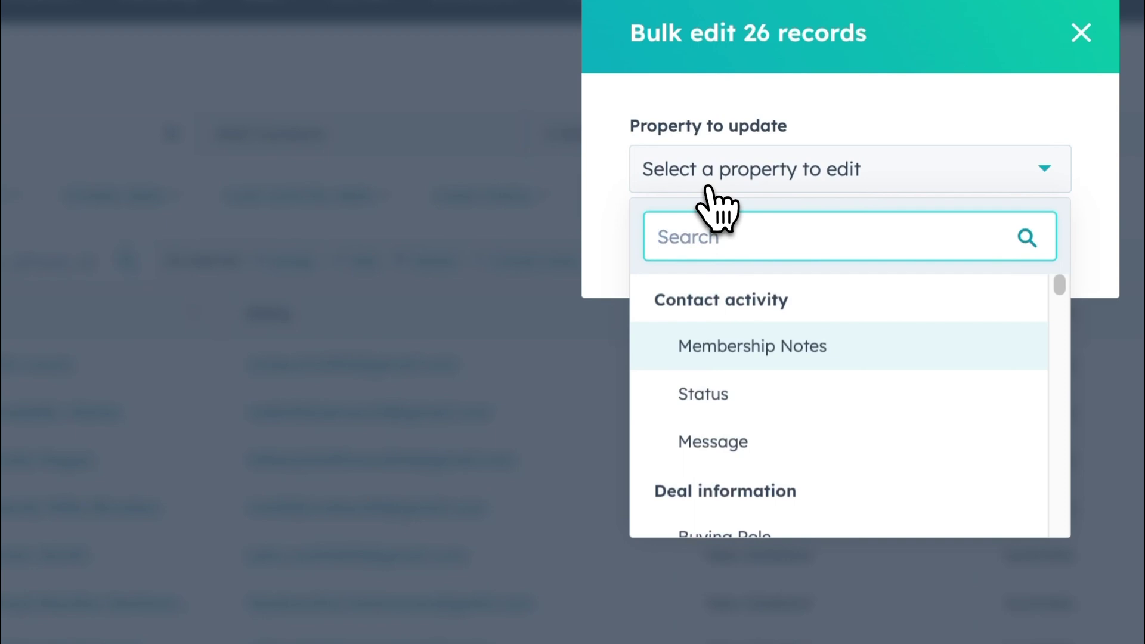
pyautogui.write('countr')
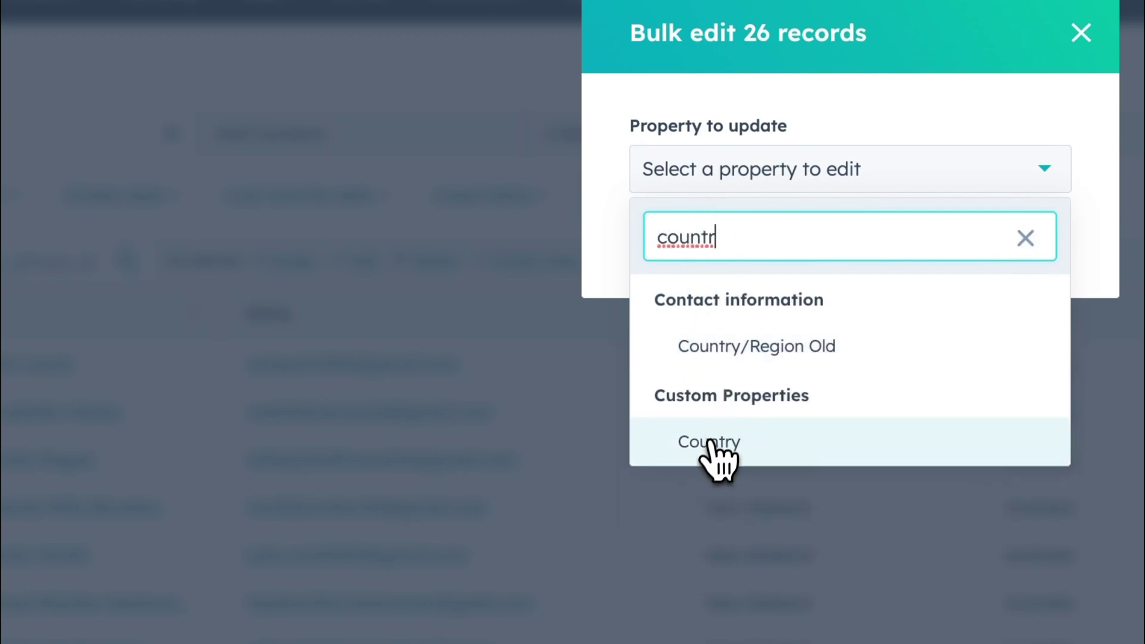
pyautogui.click(706, 441)
# Set Country to New Zealand and apply the update
pyautogui.click(699, 271)
pyautogui.write('new')
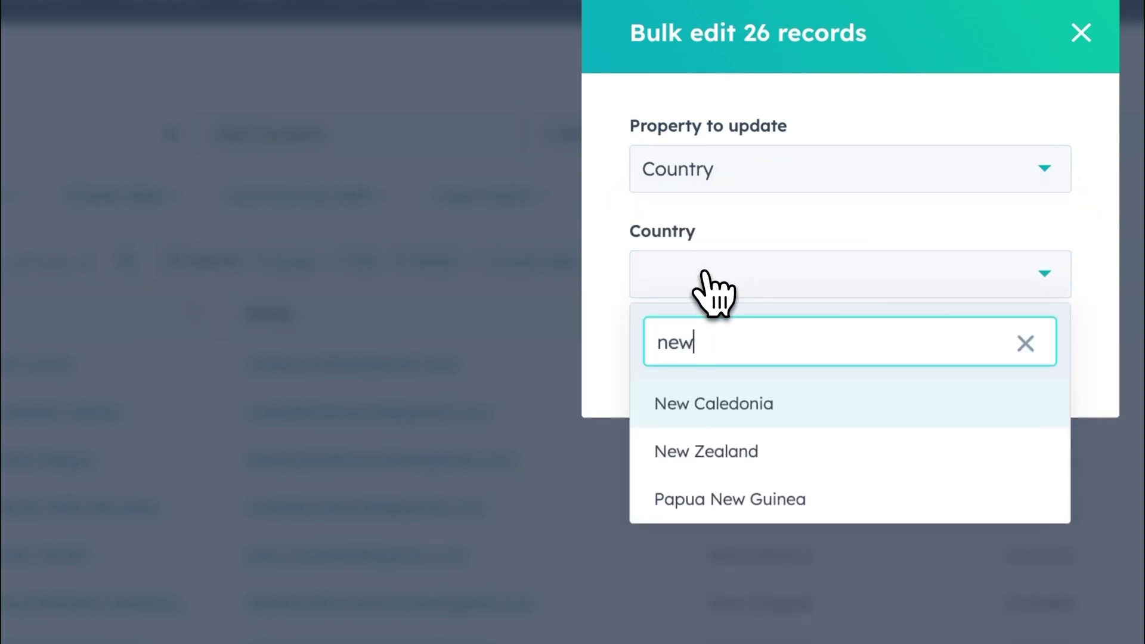
pyautogui.click(741, 454)
pyautogui.click(716, 381)
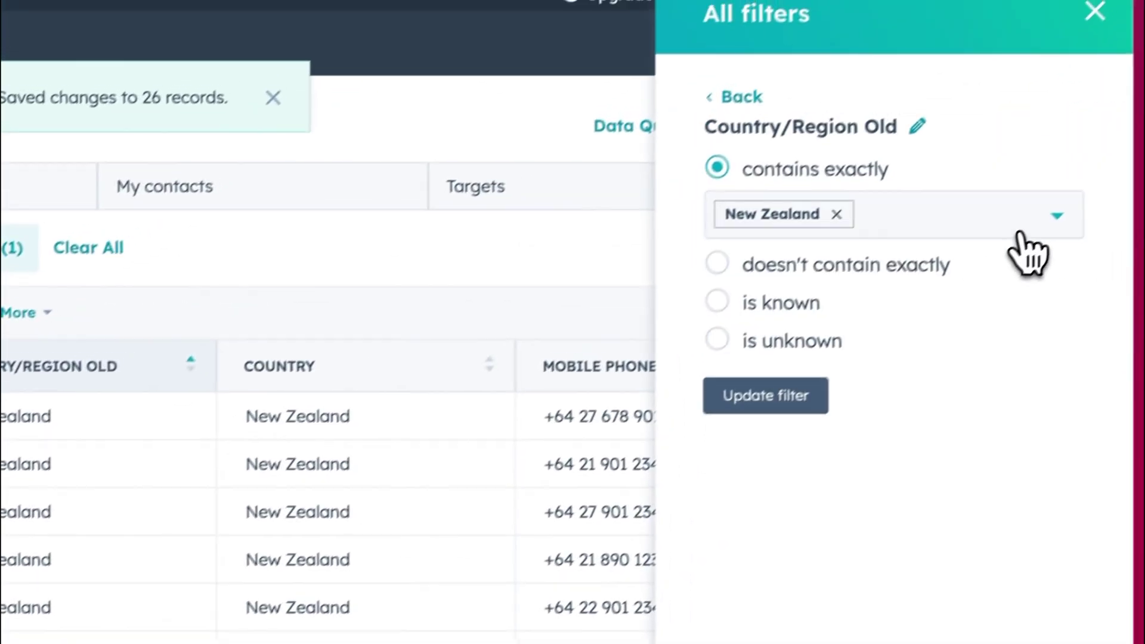
# Change the Country/Region Old filter from New Zealand to Singapore
pyautogui.click(836, 214)
pyautogui.click(836, 218)
pyautogui.write('Singapore')
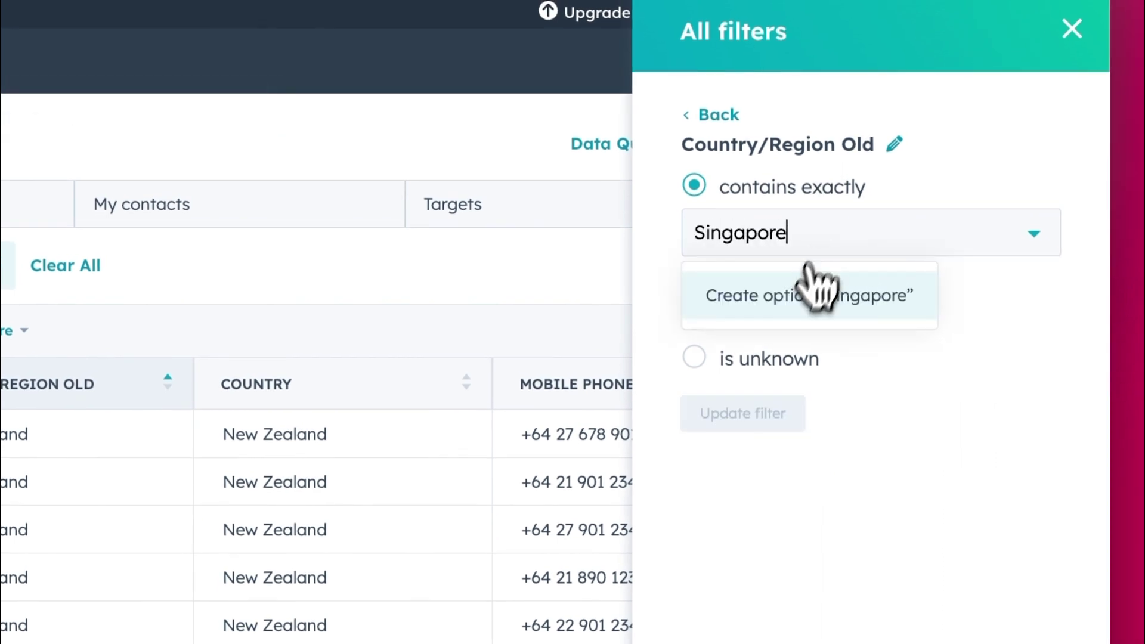
pyautogui.click(817, 292)
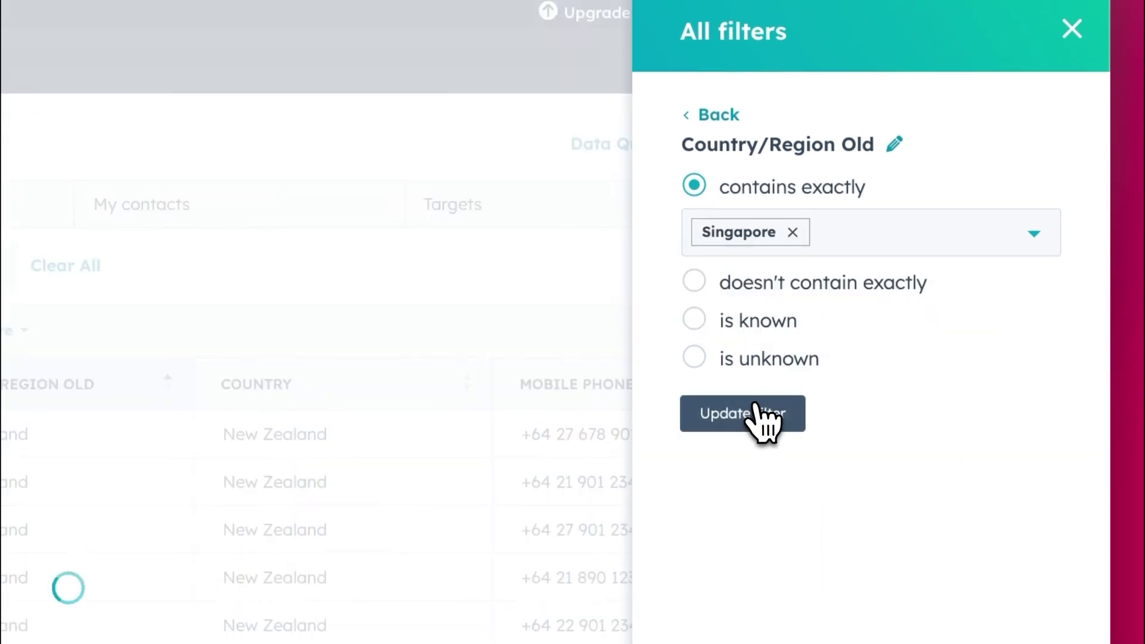
pyautogui.click(762, 414)
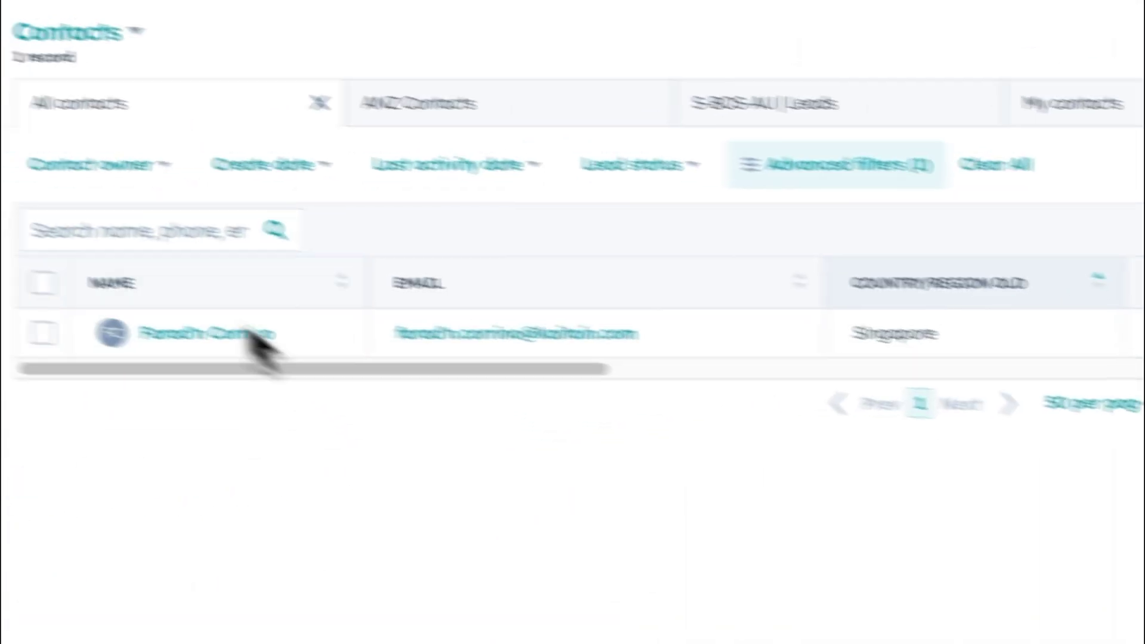
# Bulk-edit the single Singapore contact's Country to Singapore
pyautogui.click(42, 282)
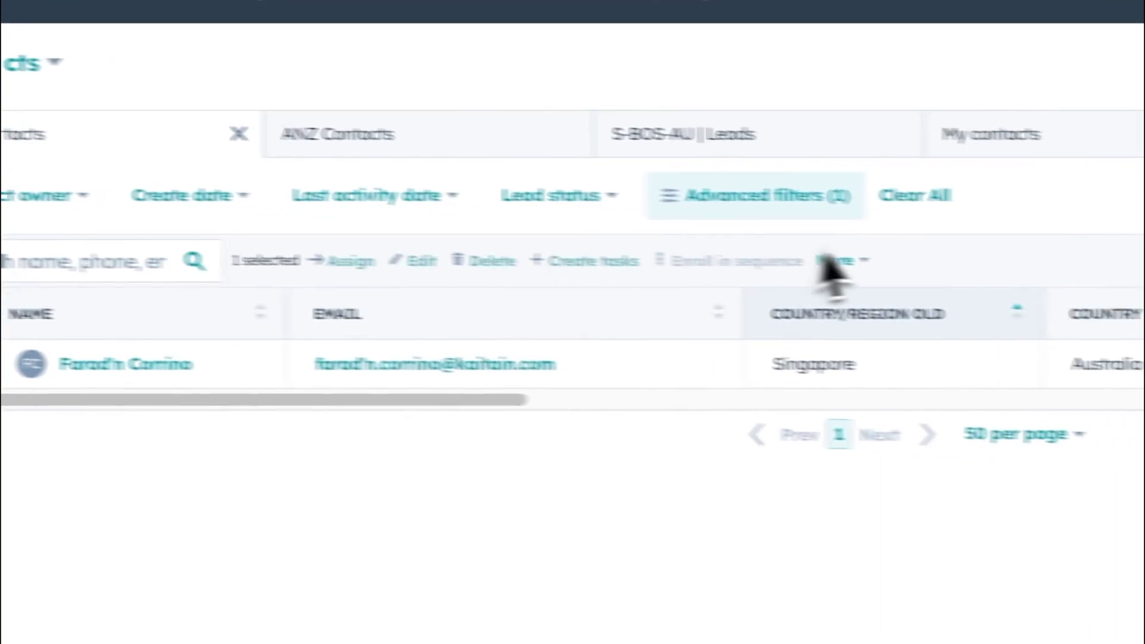
pyautogui.click(441, 228)
pyautogui.click(768, 169)
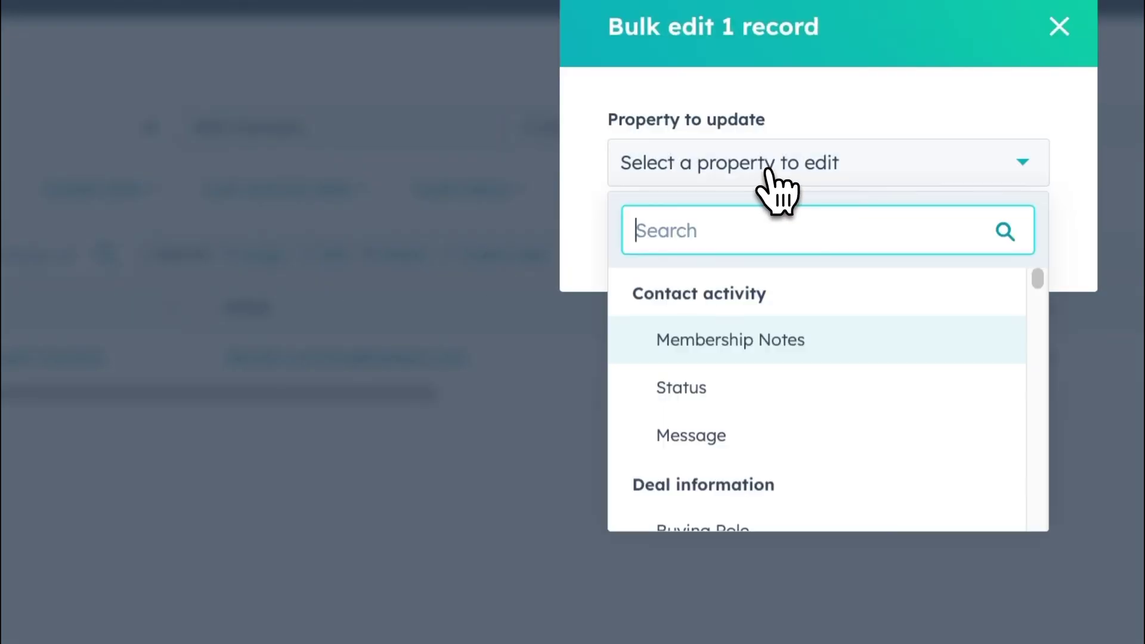
pyautogui.write('countr')
pyautogui.click(752, 444)
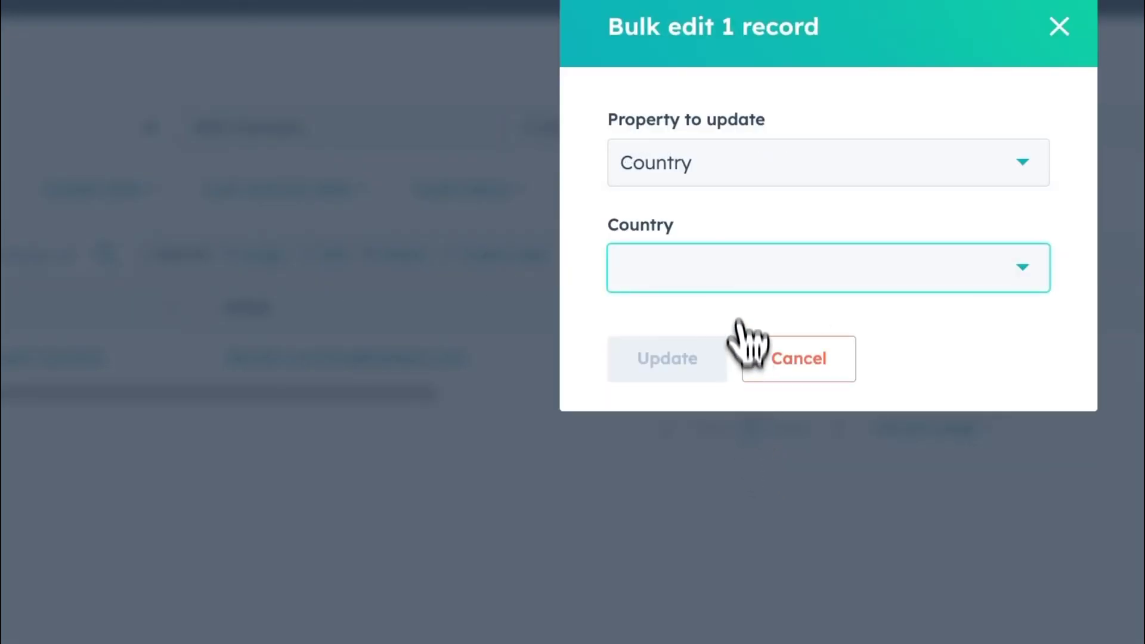
pyautogui.click(747, 275)
pyautogui.write('sin')
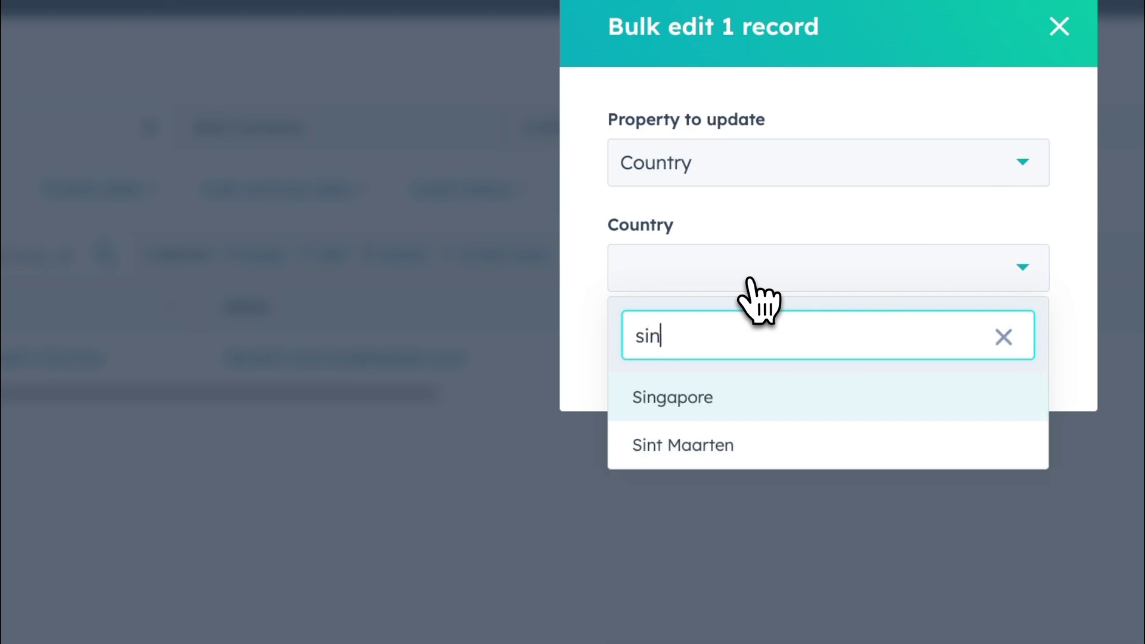
pyautogui.click(709, 397)
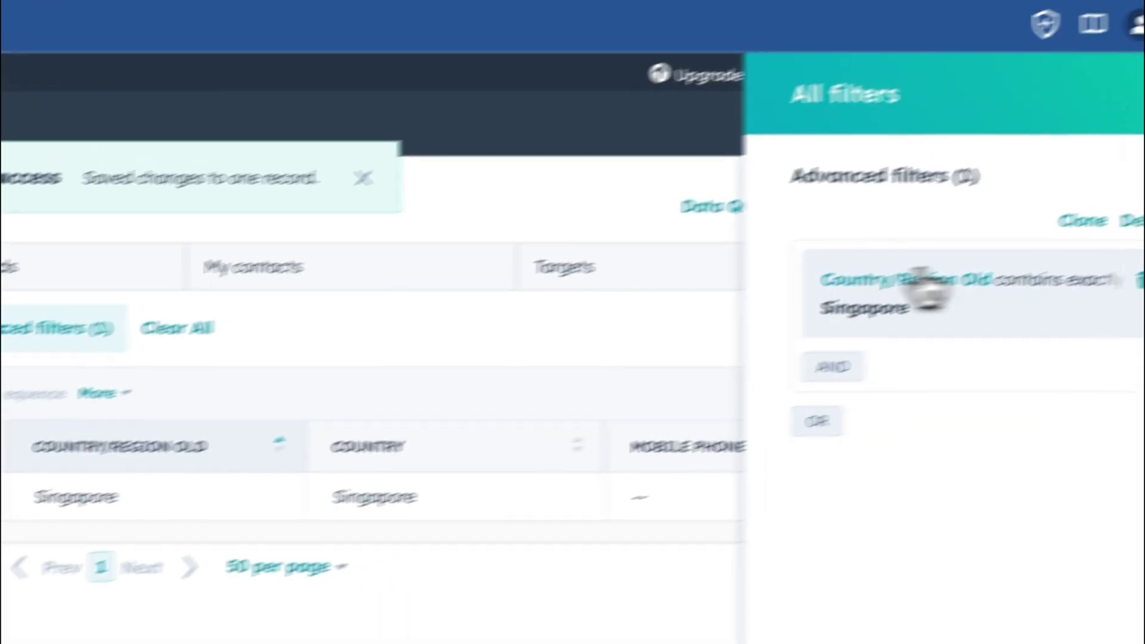
pyautogui.click(920, 286)
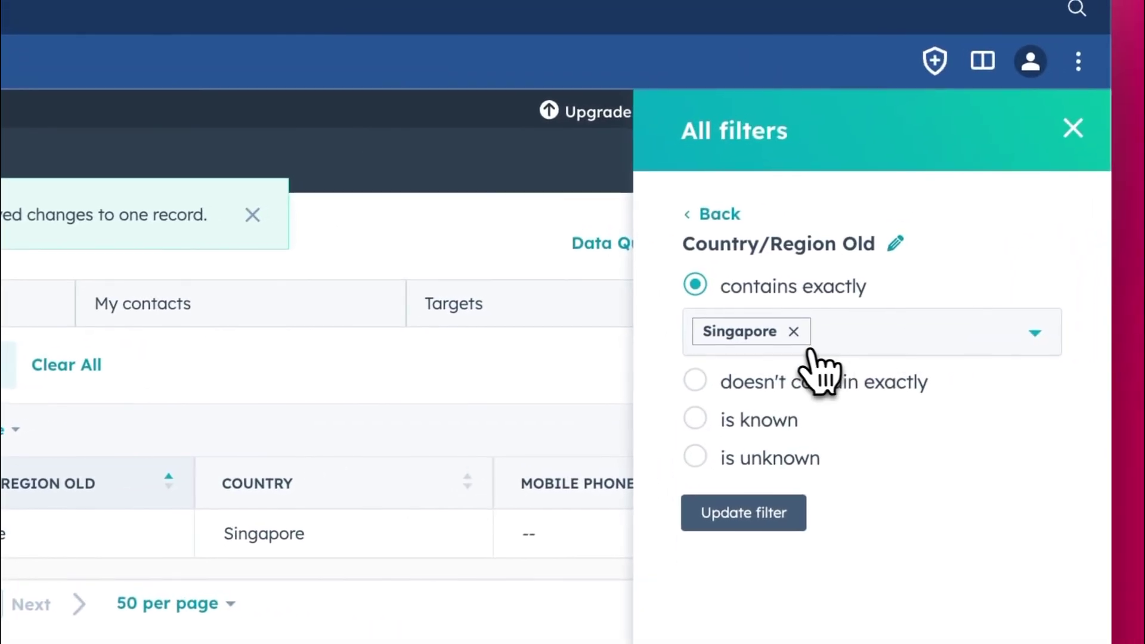
# Change the filter value from Singapore to 'united kingdom'
pyautogui.click(798, 335)
pyautogui.click(792, 332)
pyautogui.write('united kin')
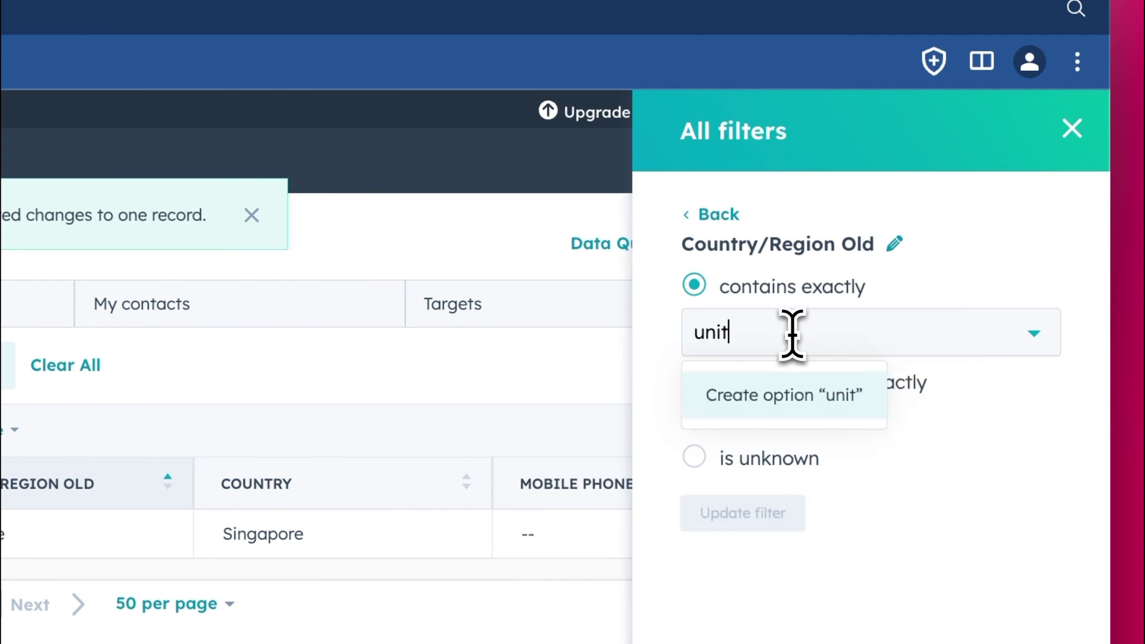
pyautogui.write('gdom')
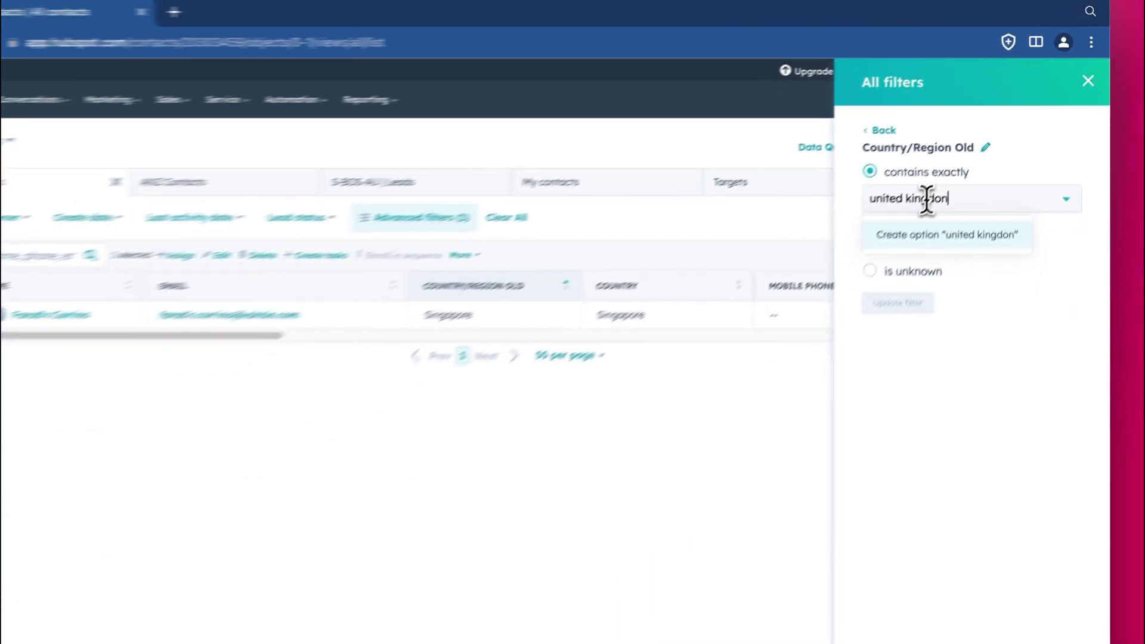
pyautogui.click(810, 398)
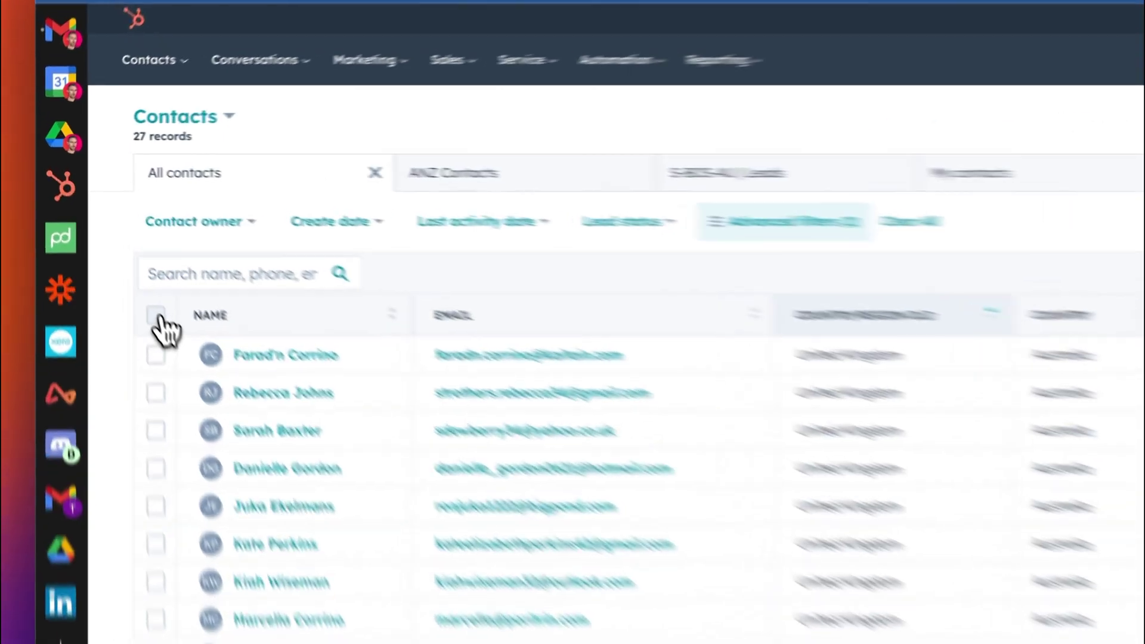
# Select all 27 UK contacts and bulk-edit Country, searching 'unit' for the value
pyautogui.click(110, 249)
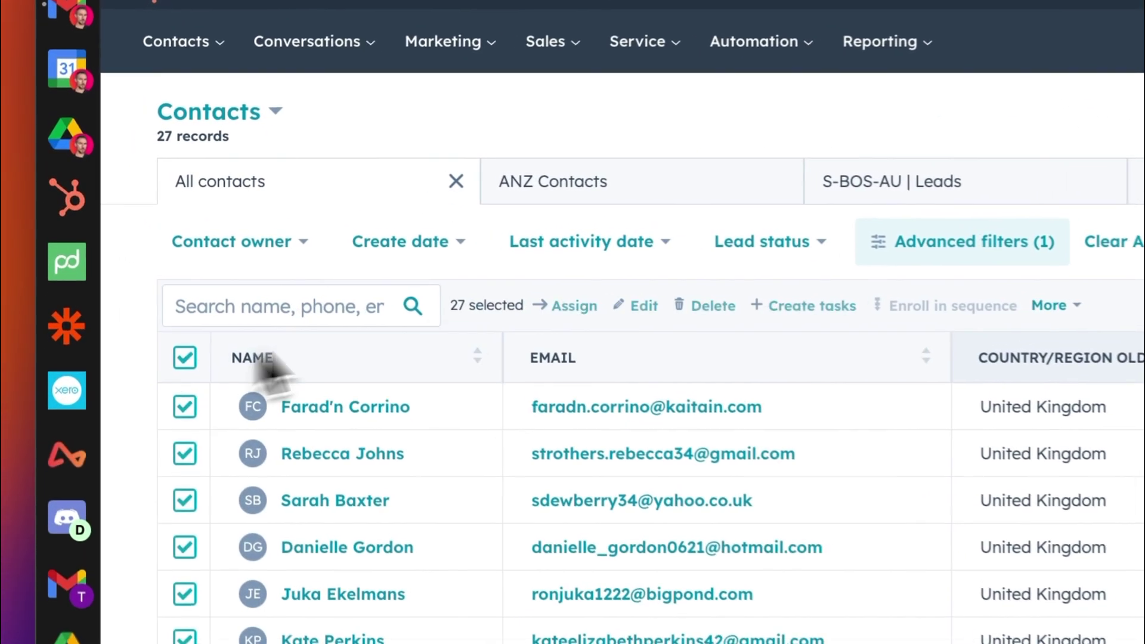
pyautogui.click(366, 276)
pyautogui.click(750, 189)
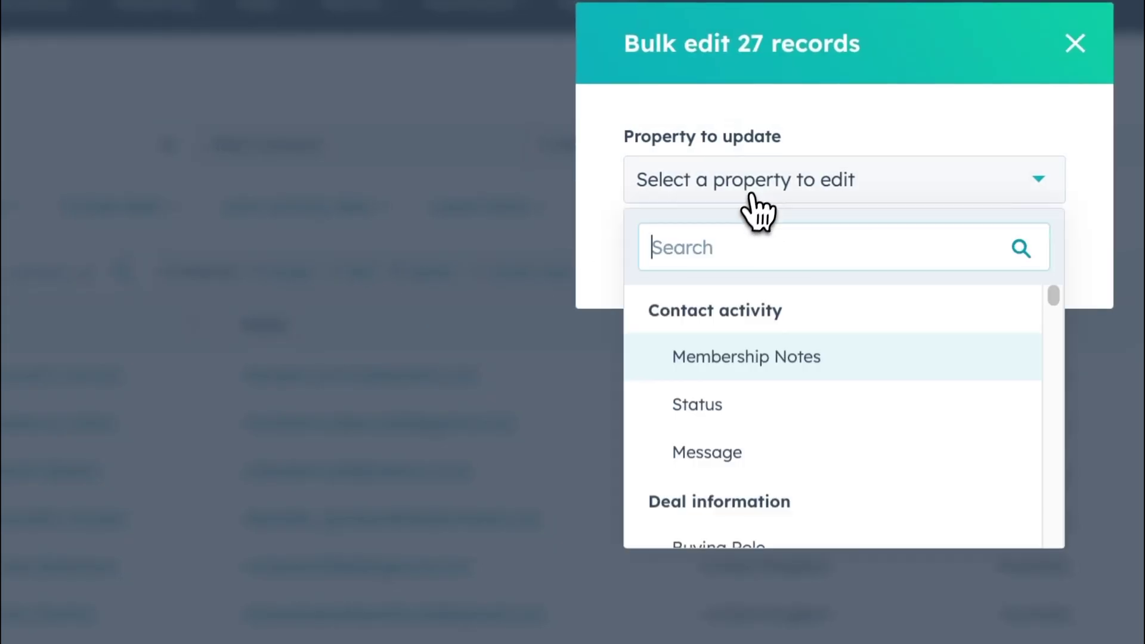
pyautogui.write('cou')
pyautogui.click(779, 448)
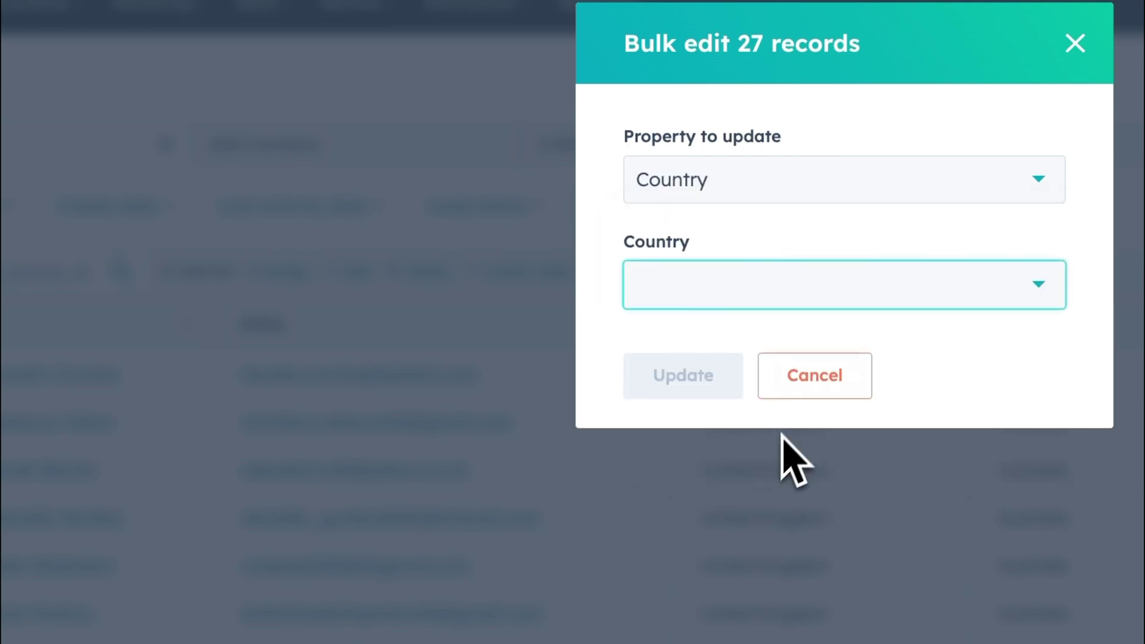
pyautogui.click(812, 289)
pyautogui.write('unit')
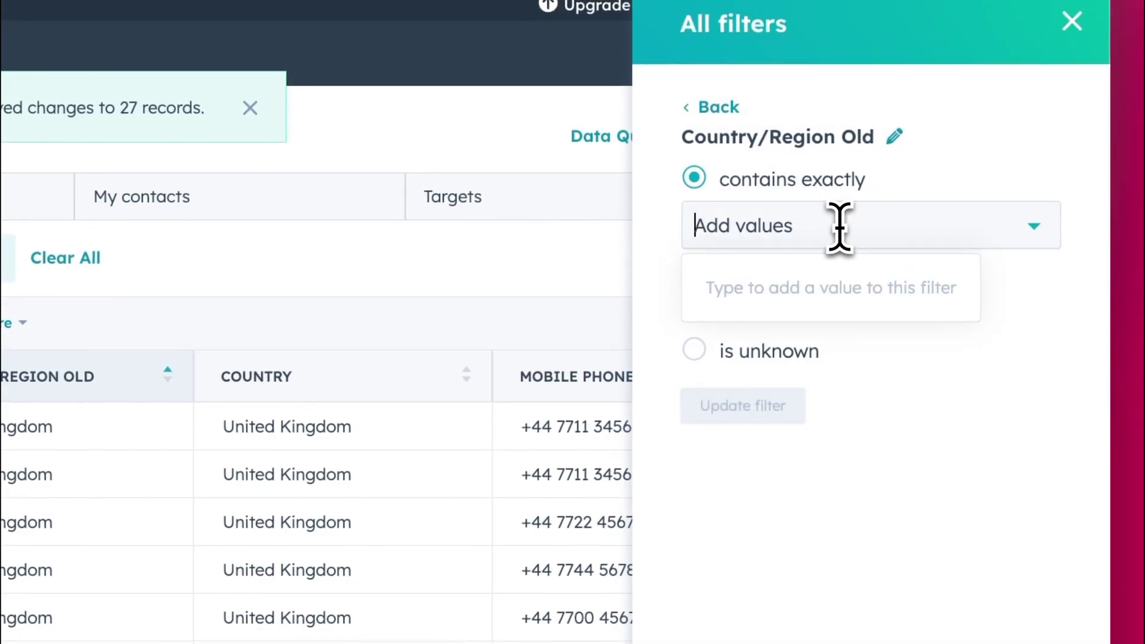
# Refilter to 'united states' and start a bulk edit of all 28 contacts
pyautogui.write('united s')
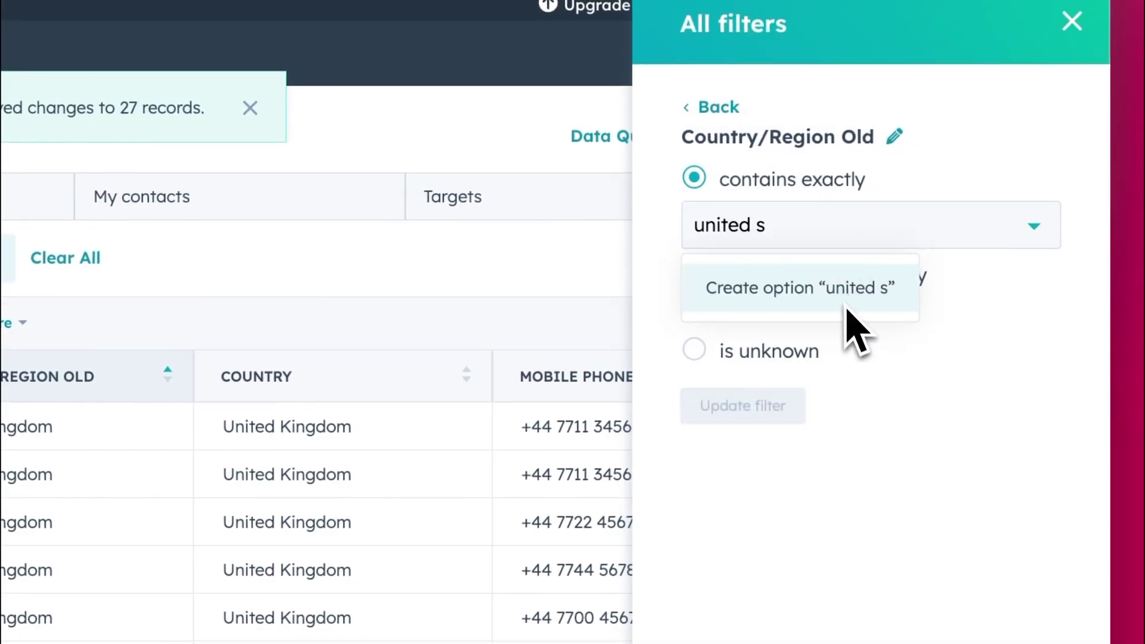
pyautogui.write('tates')
pyautogui.click(844, 298)
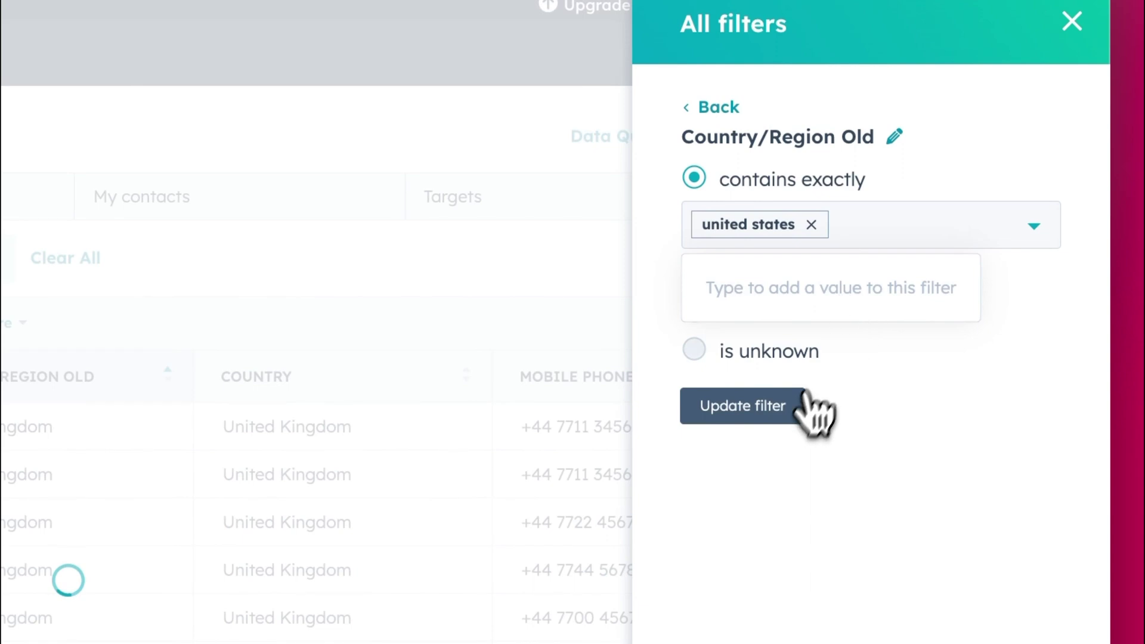
pyautogui.click(804, 398)
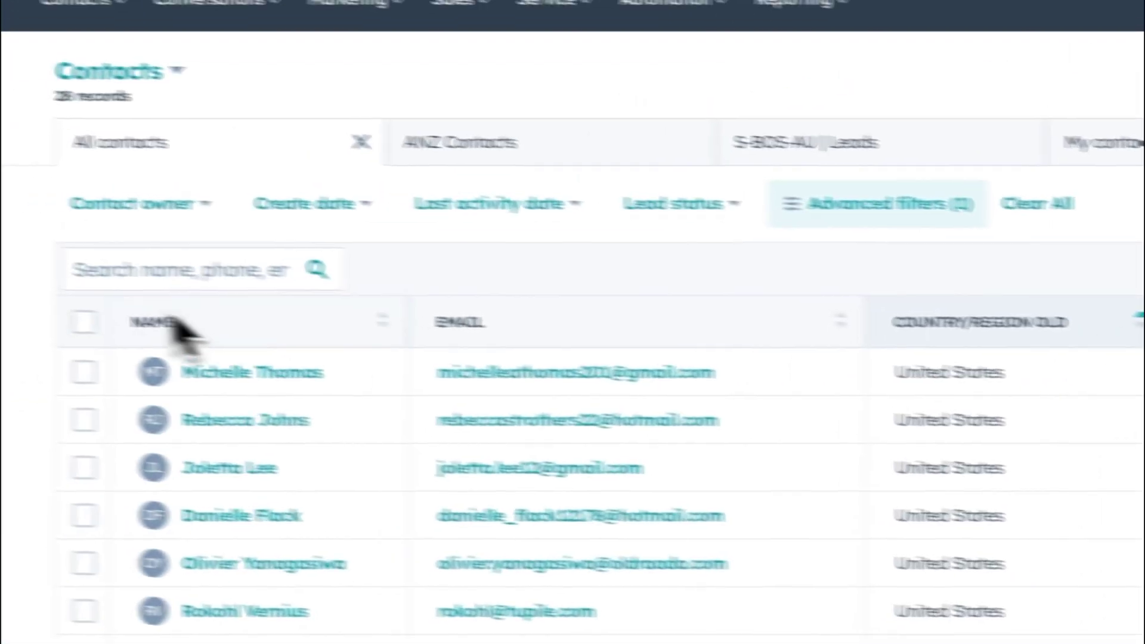
pyautogui.click(87, 322)
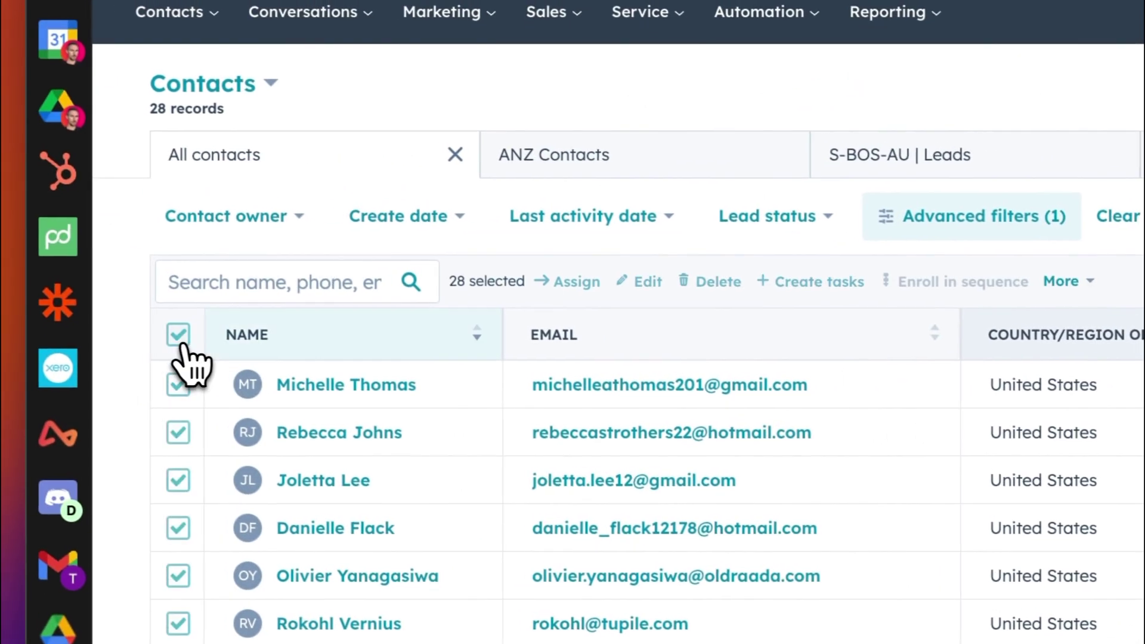
pyautogui.click(641, 282)
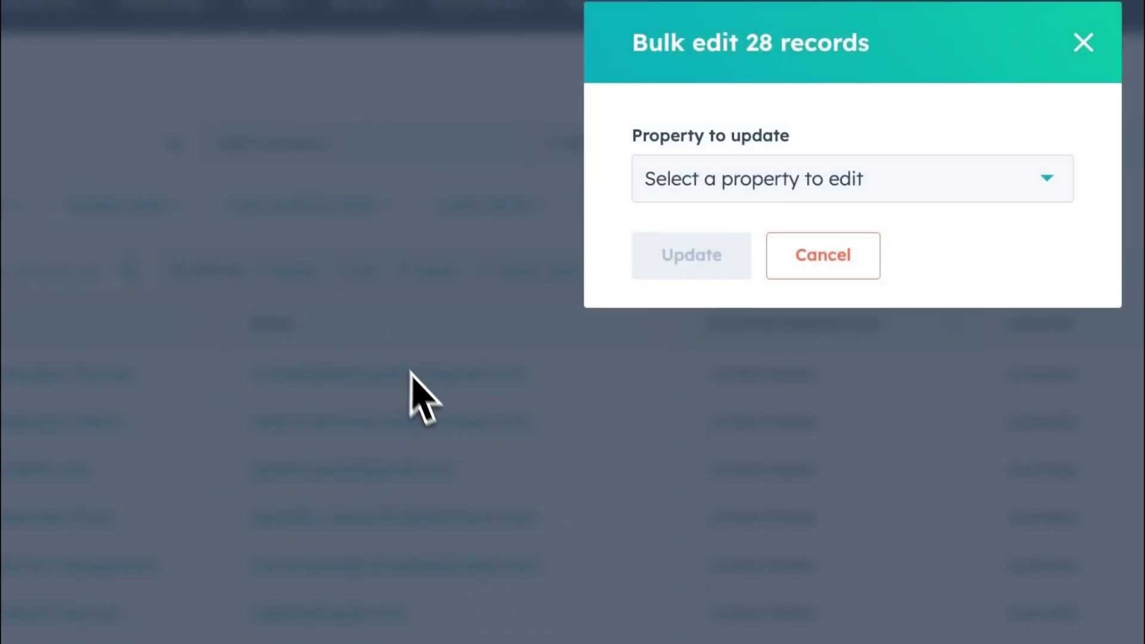
pyautogui.click(778, 194)
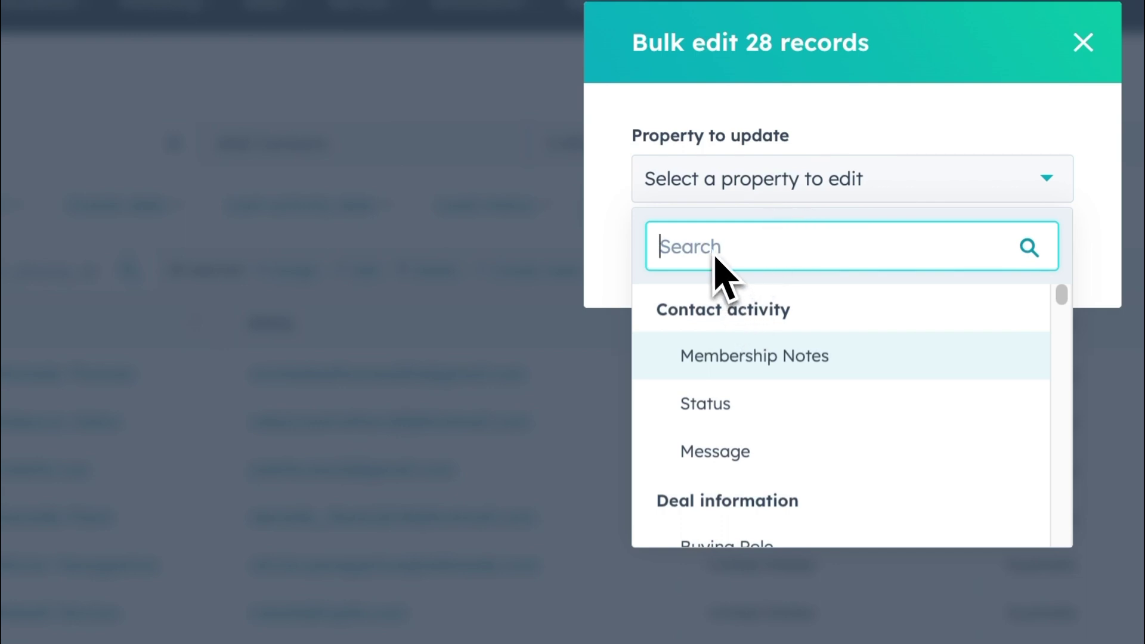
pyautogui.write('cou')
# Set Country to United States for the 28 contacts, then close the filters panel
pyautogui.click(723, 444)
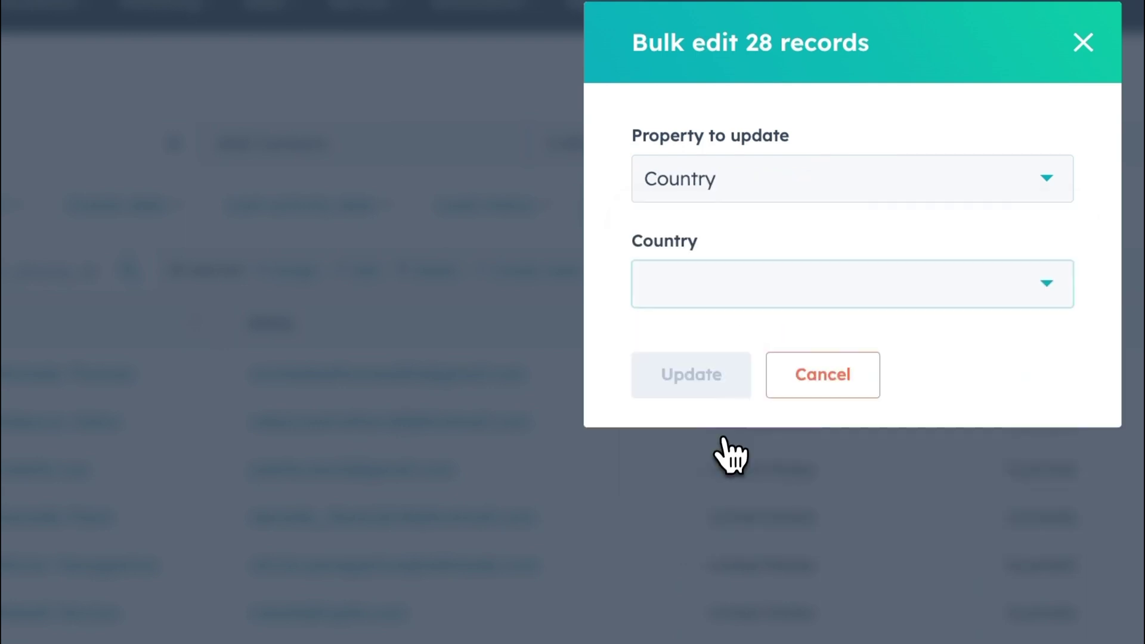
pyautogui.click(753, 310)
pyautogui.write('unit')
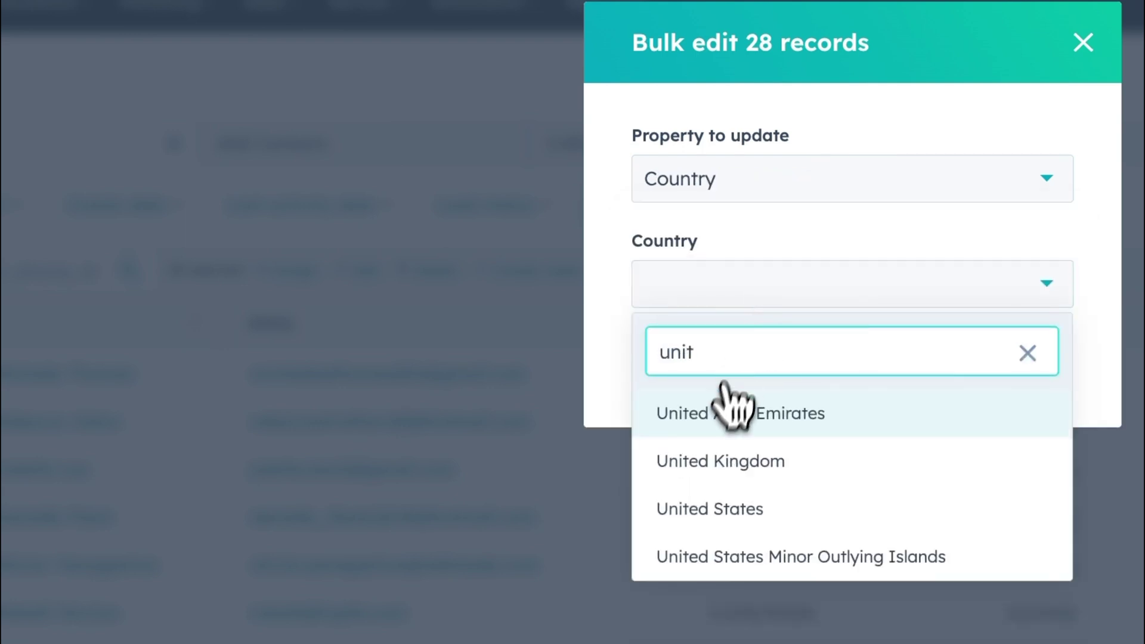
pyautogui.click(727, 510)
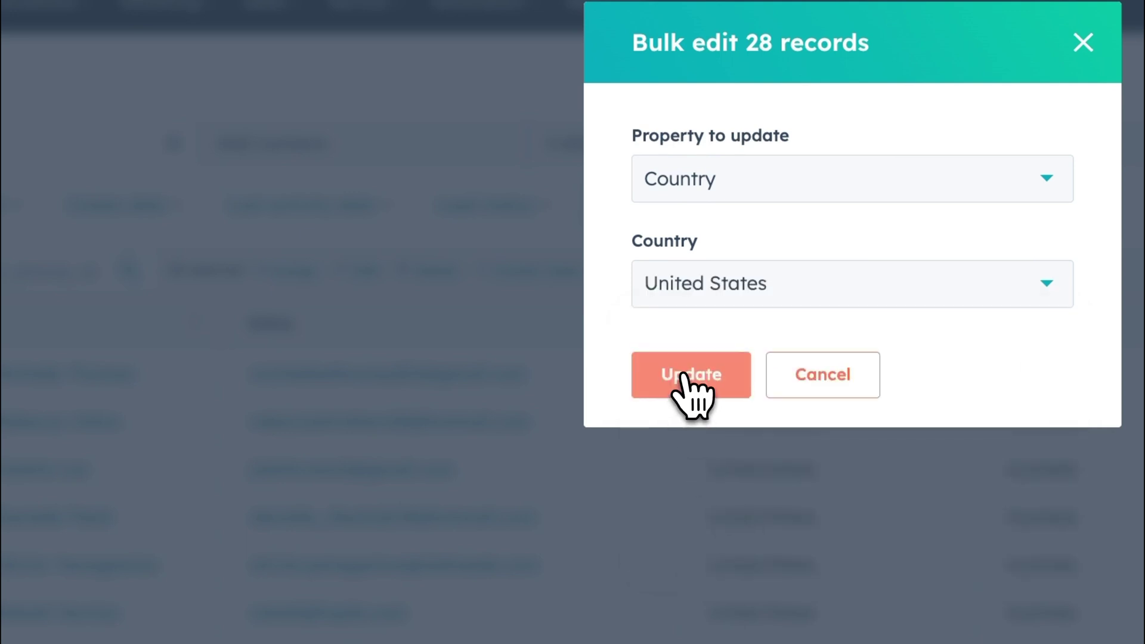
pyautogui.click(697, 376)
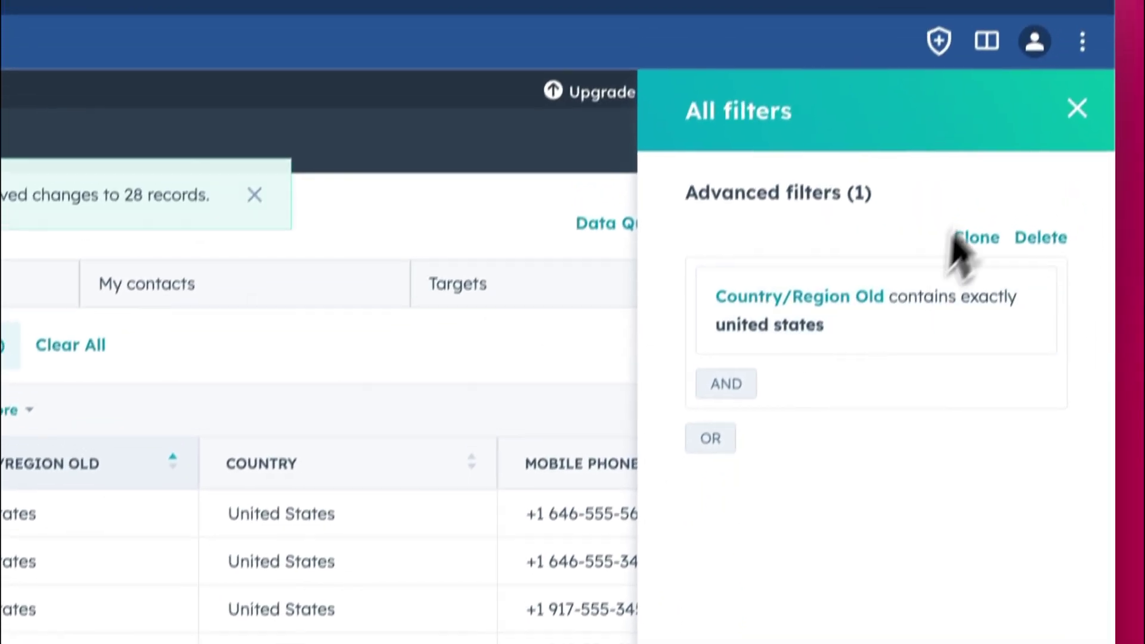
pyautogui.click(1077, 108)
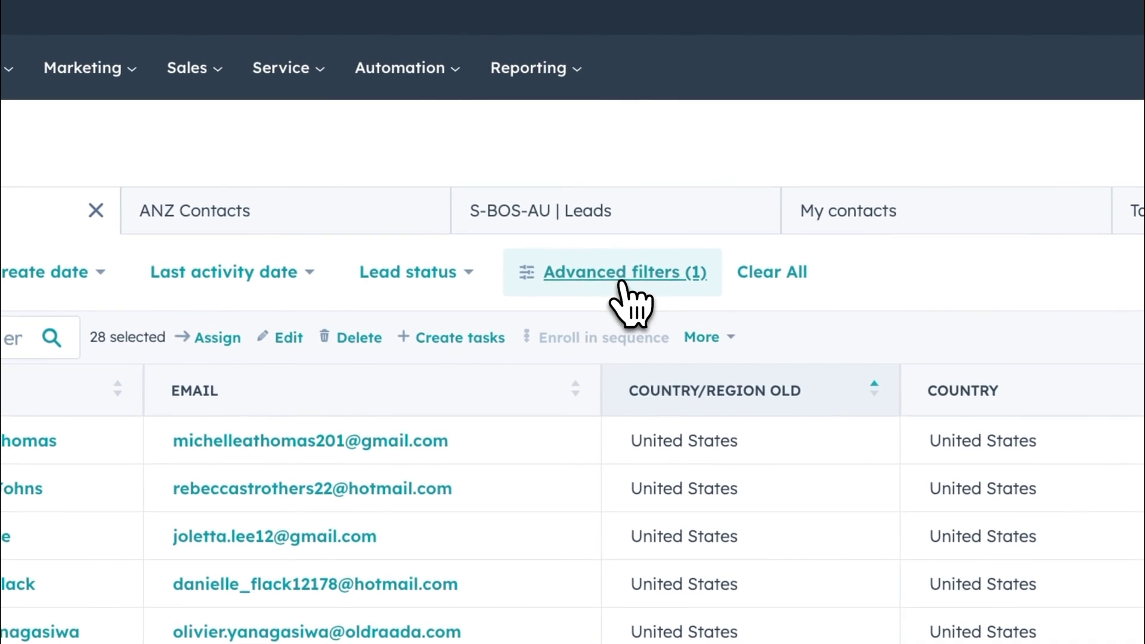
# Change the Country/Region Old filter condition to 'is known'
pyautogui.click(612, 283)
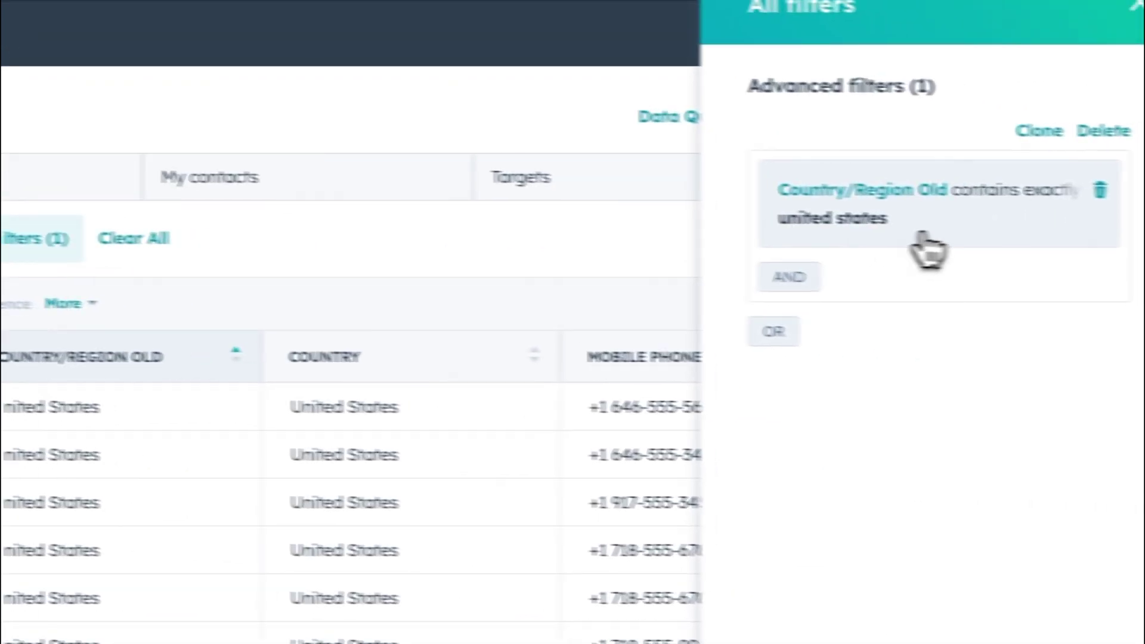
pyautogui.click(927, 247)
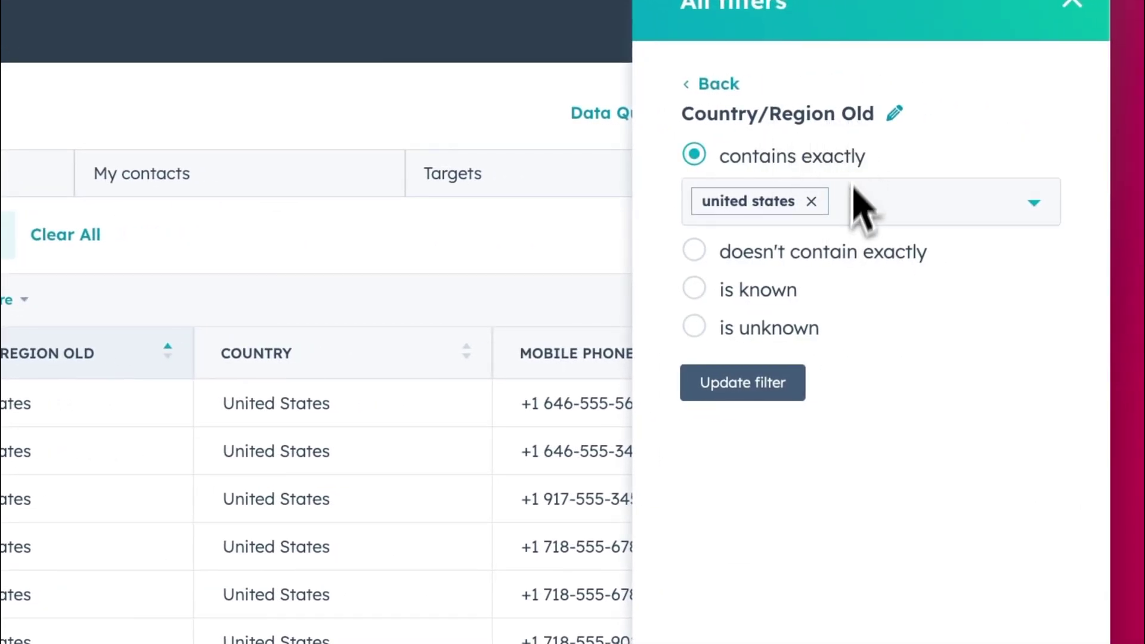
pyautogui.click(765, 289)
pyautogui.click(755, 318)
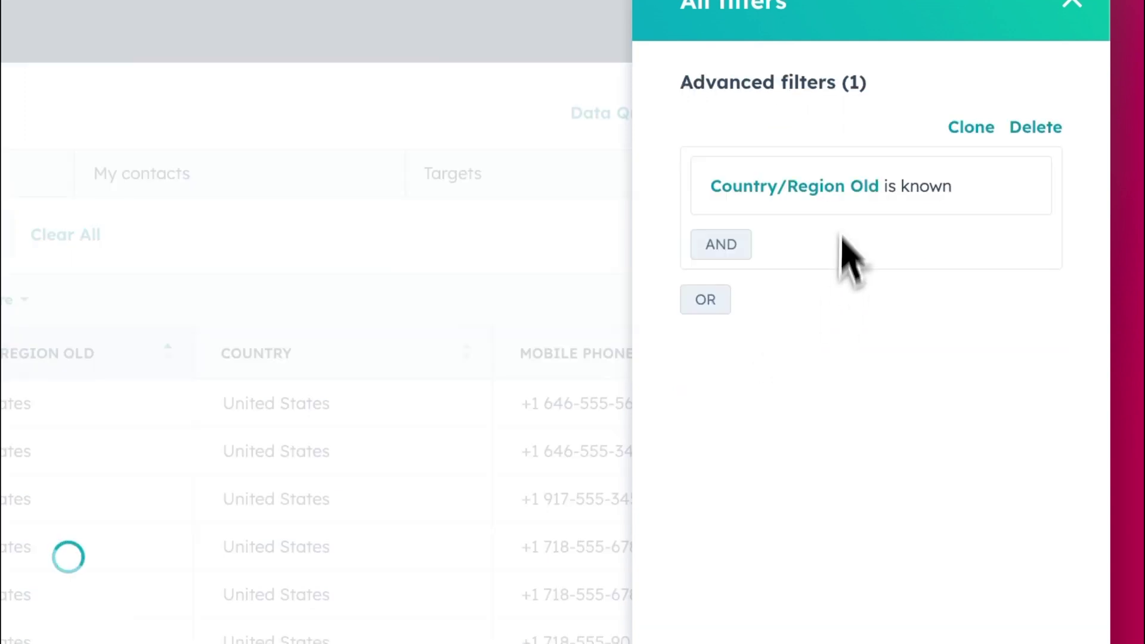
# Test an added 'Country is unknown' condition, then discard it and go back
pyautogui.click(732, 244)
pyautogui.write('country')
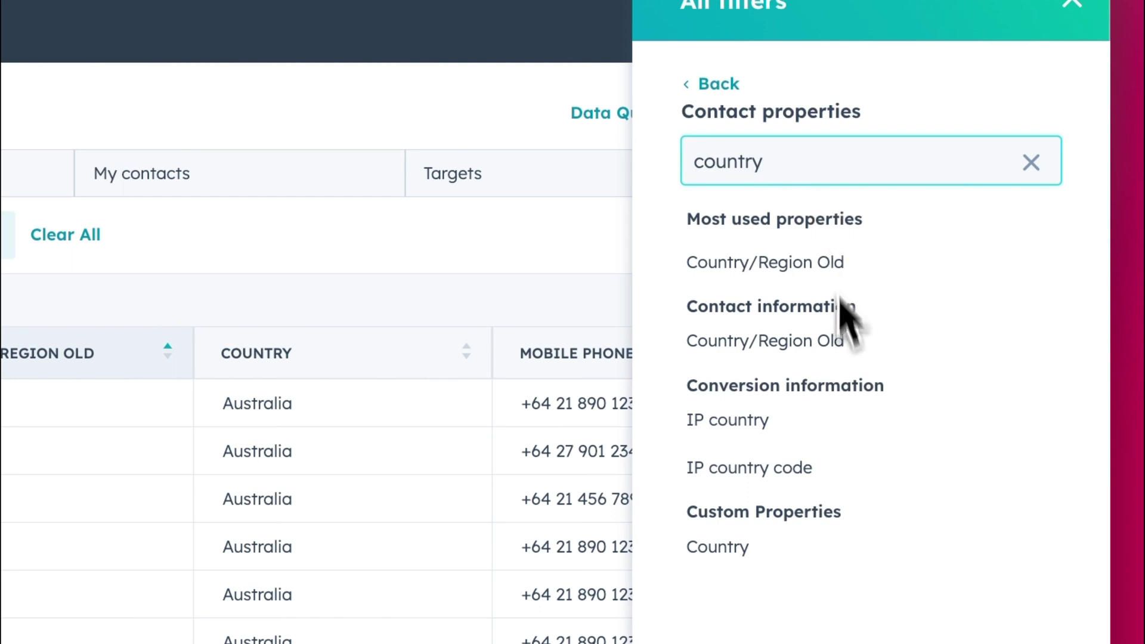
pyautogui.click(767, 543)
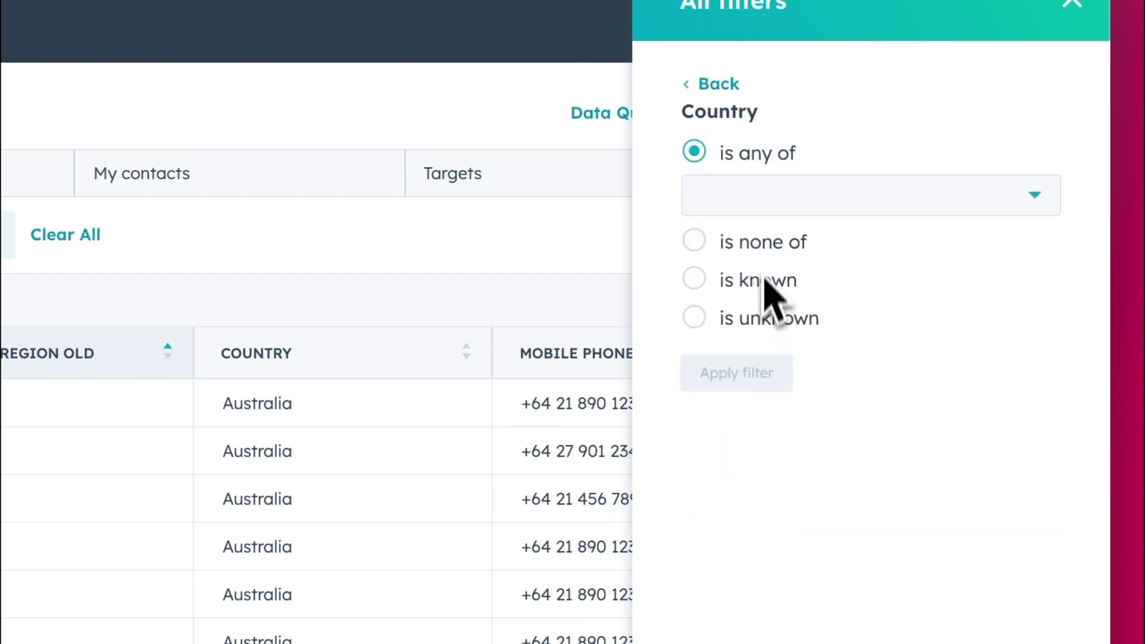
pyautogui.click(769, 316)
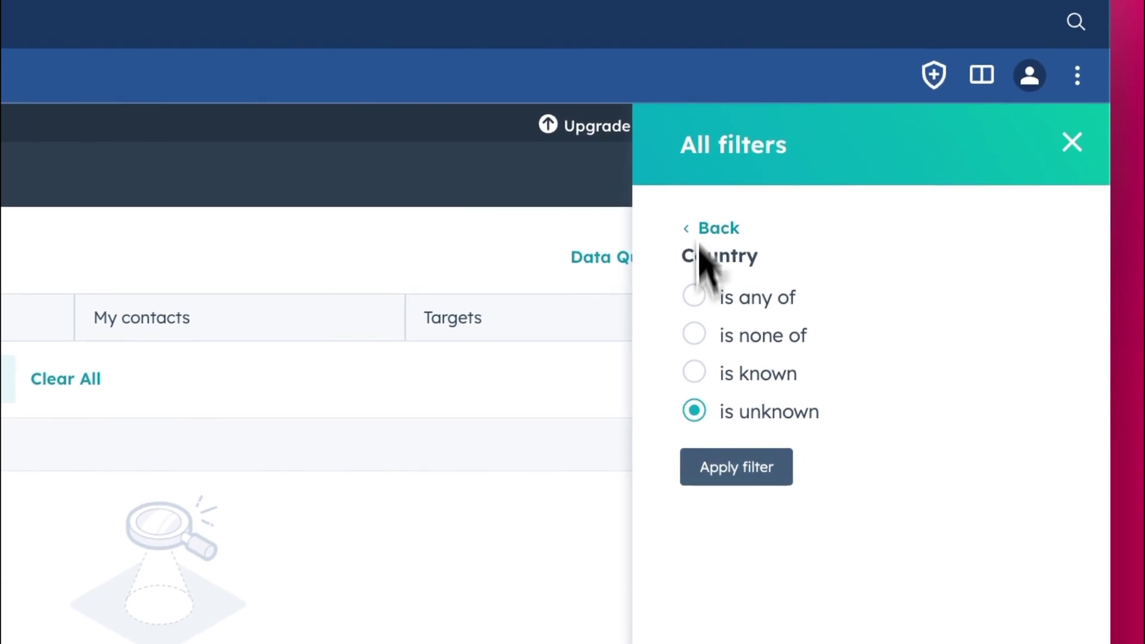
pyautogui.click(711, 221)
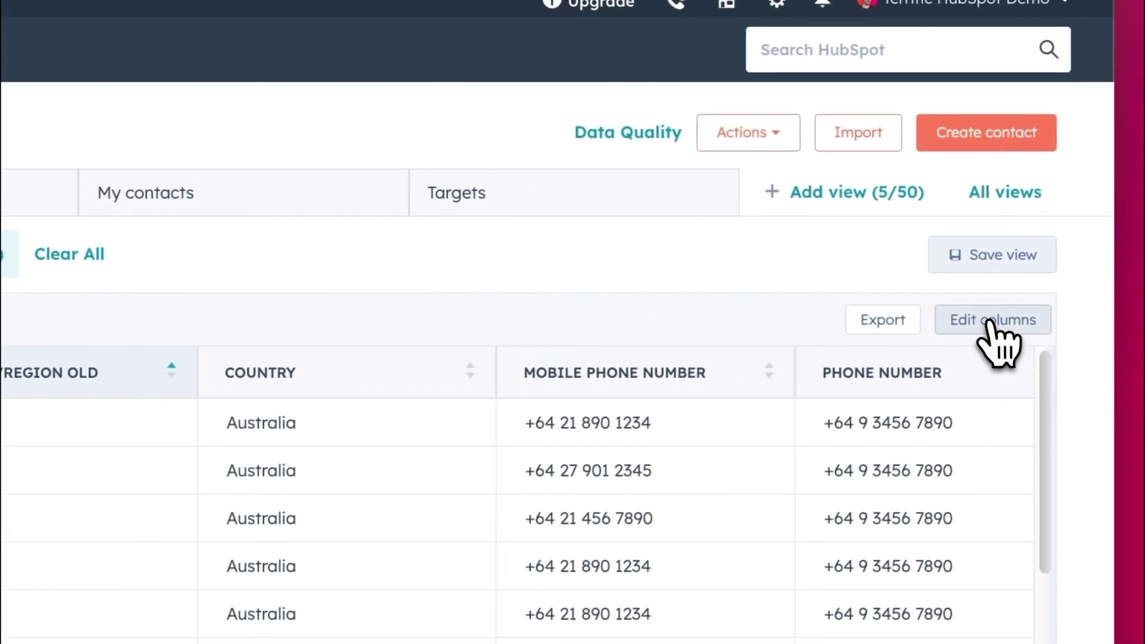
# Remove the Country/Region Old column and check that Country cells offer a dropdown
pyautogui.click(993, 322)
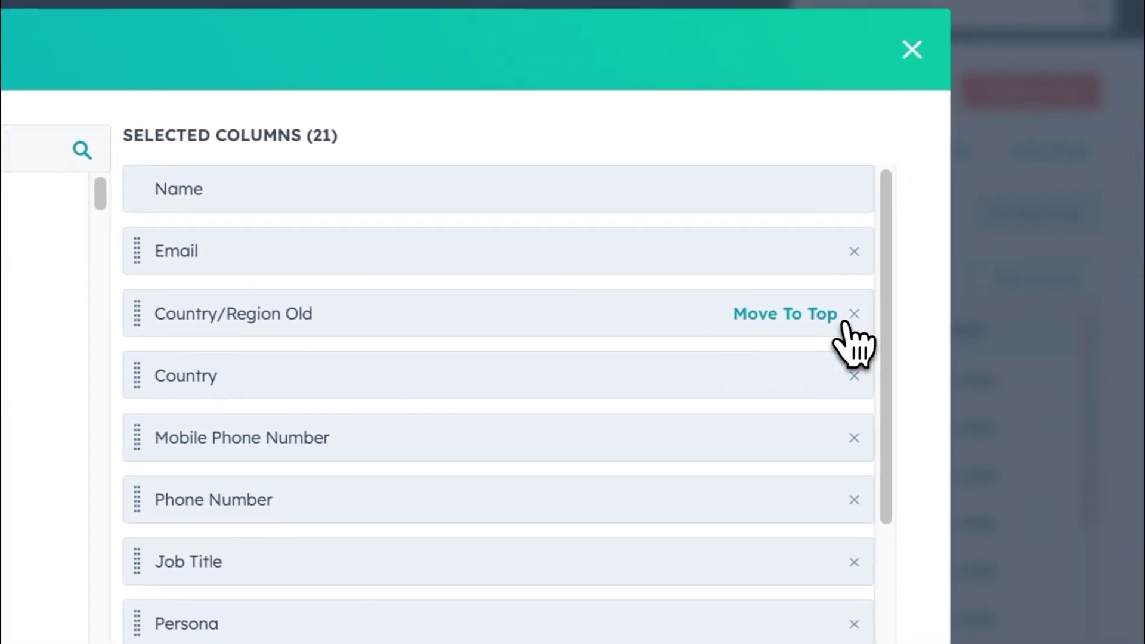
pyautogui.click(850, 316)
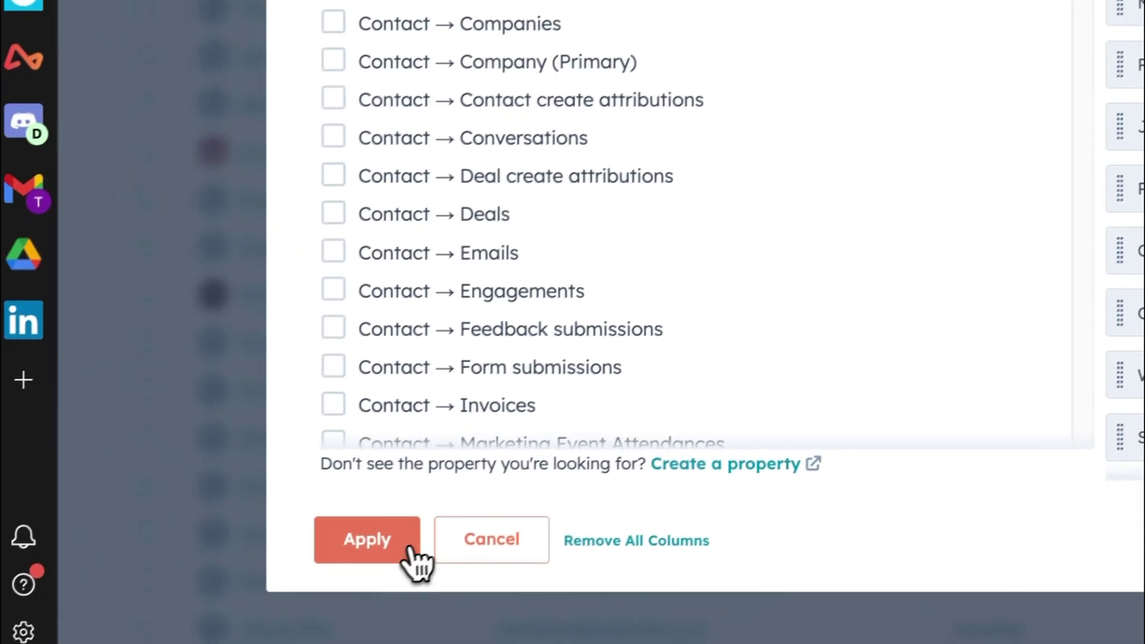
pyautogui.click(212, 622)
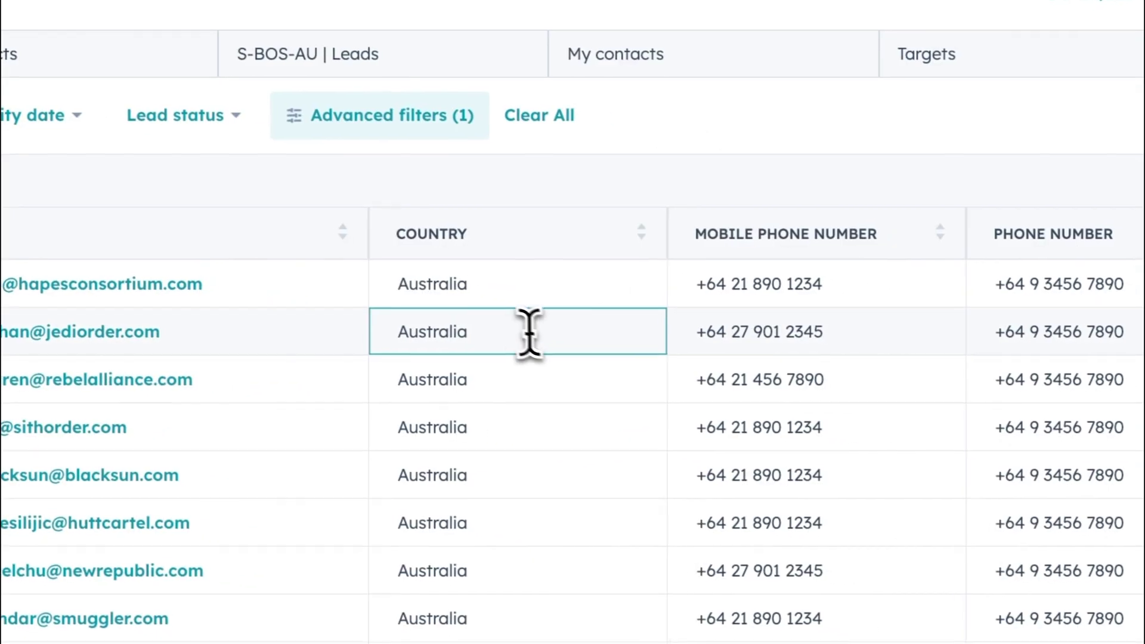
pyautogui.click(530, 332)
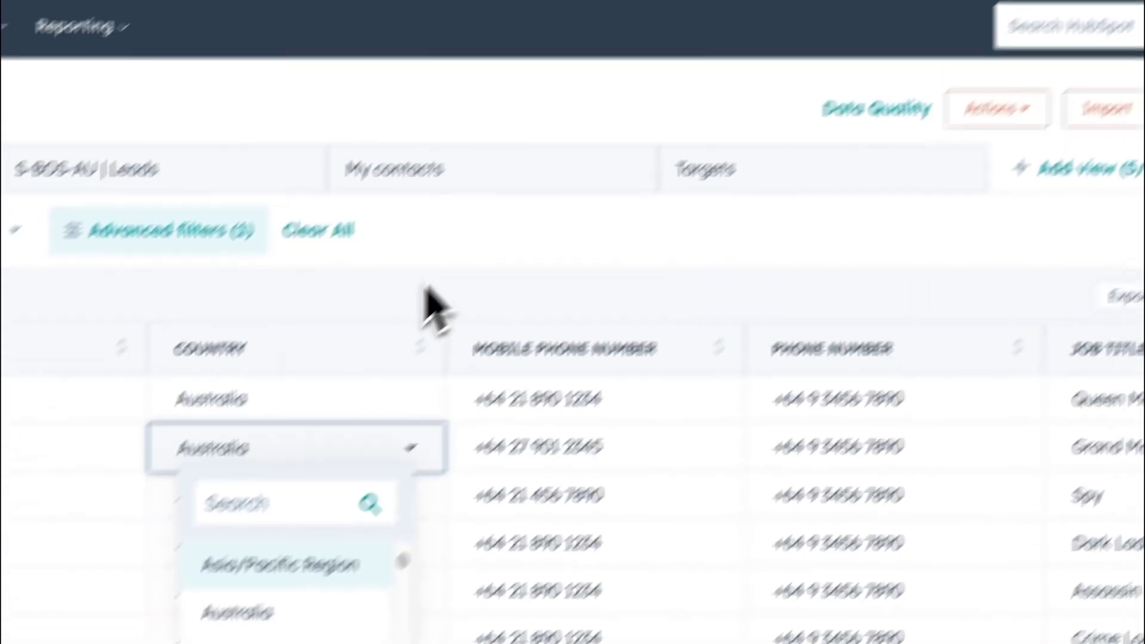
pyautogui.click(704, 65)
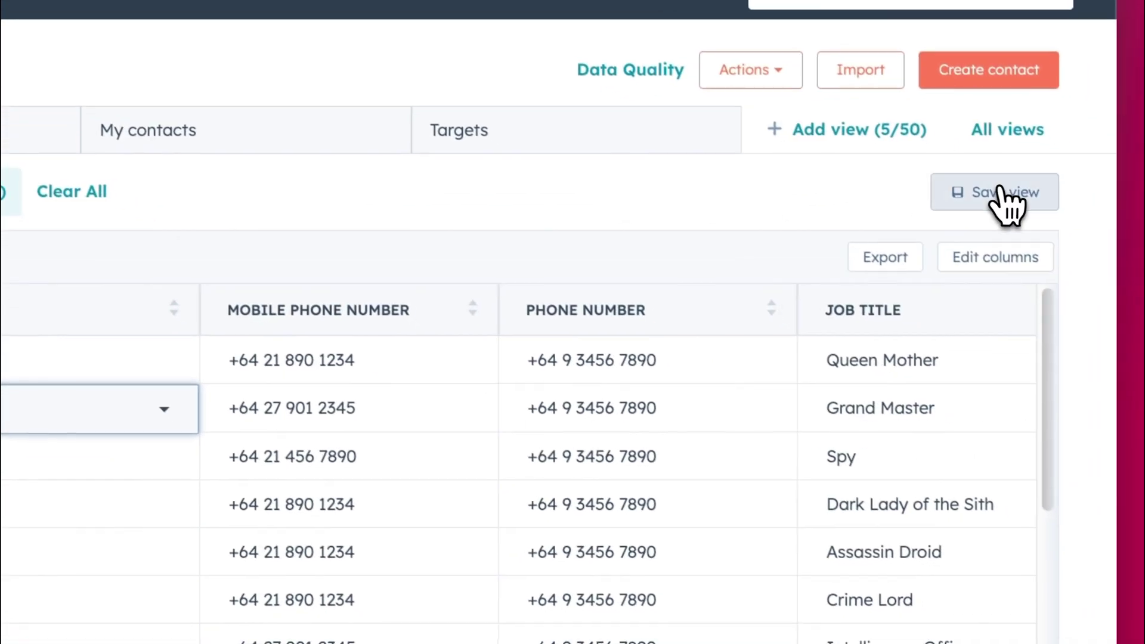
# Save the layout as a new view named 'Key Targets' and drag its tab first
pyautogui.click(998, 191)
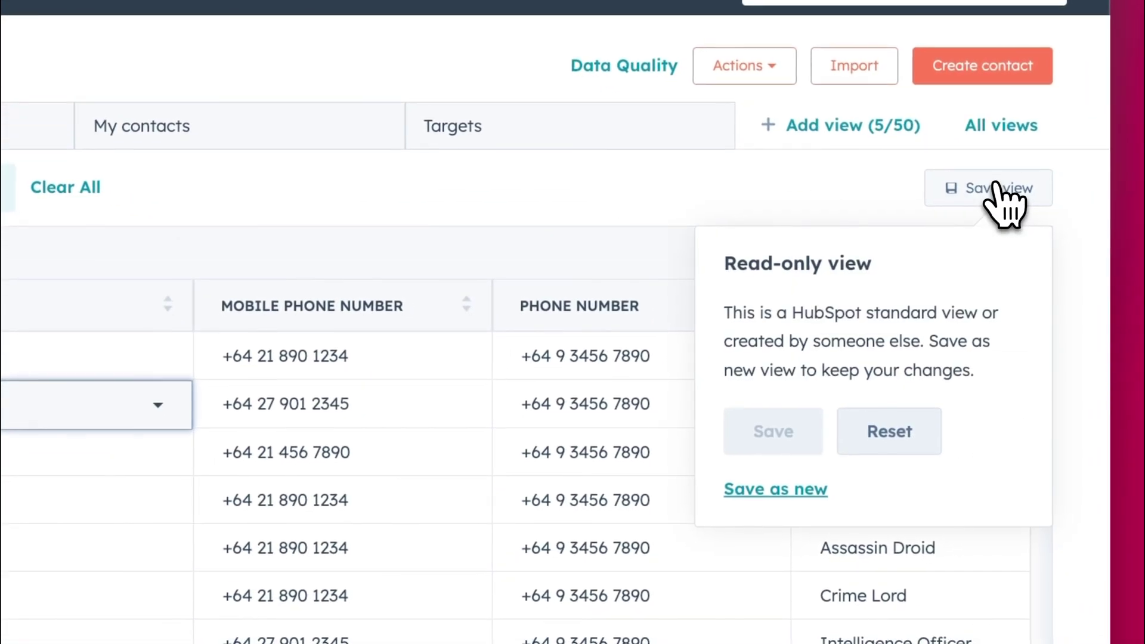
pyautogui.click(752, 490)
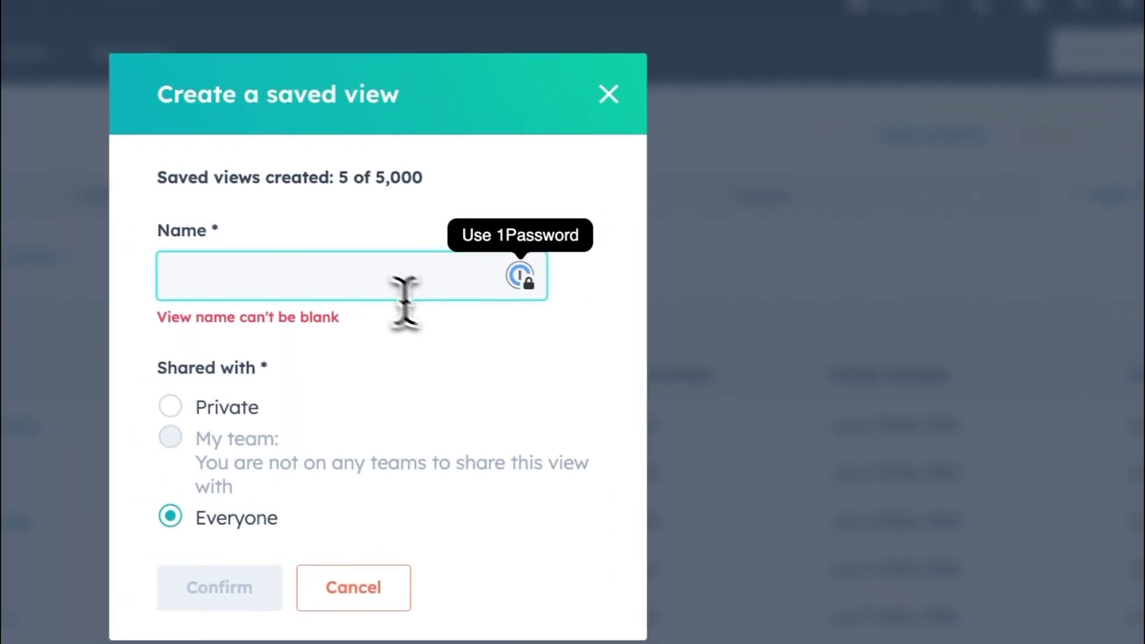
pyautogui.write('St')
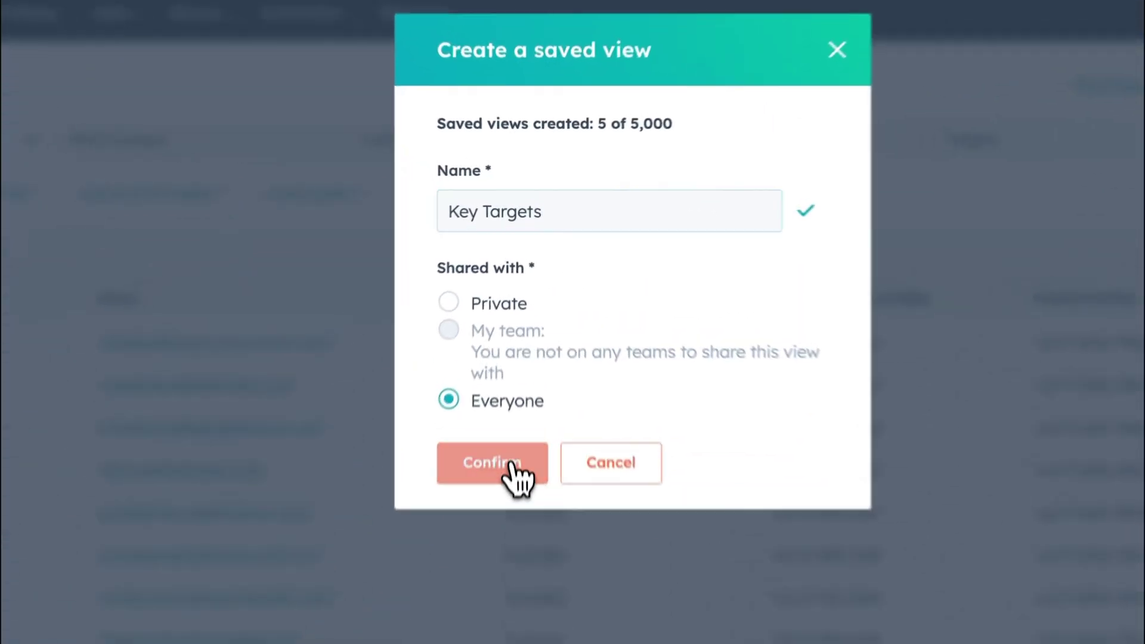
pyautogui.click(522, 342)
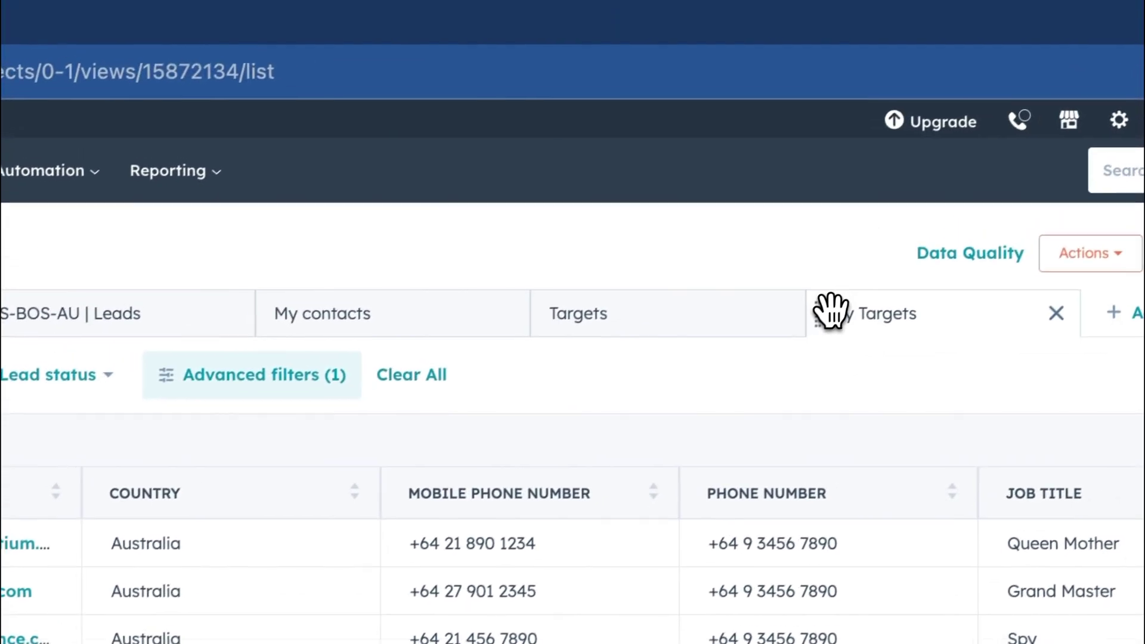
pyautogui.moveTo(1075, 134); pyautogui.dragTo(0, 142)
pyautogui.moveTo(187, 306); pyautogui.dragTo(105, 322)
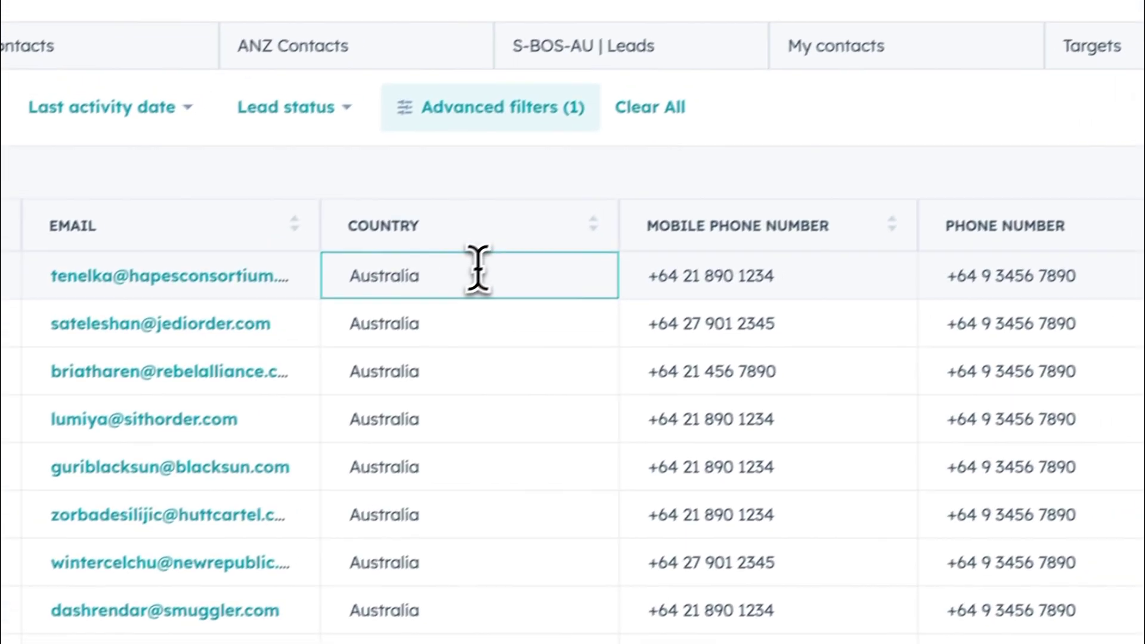
# Look through a contact's Country dropdown choices, then close the list
pyautogui.click(478, 269)
pyautogui.scroll(-5, 491, 444)
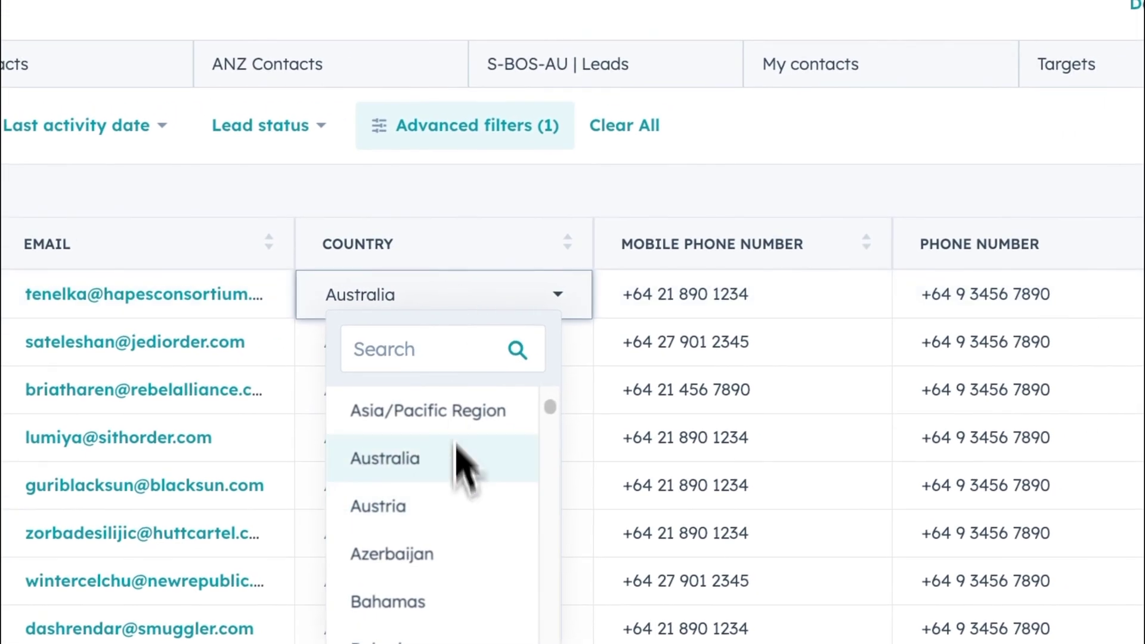
pyautogui.scroll(6, 499, 523)
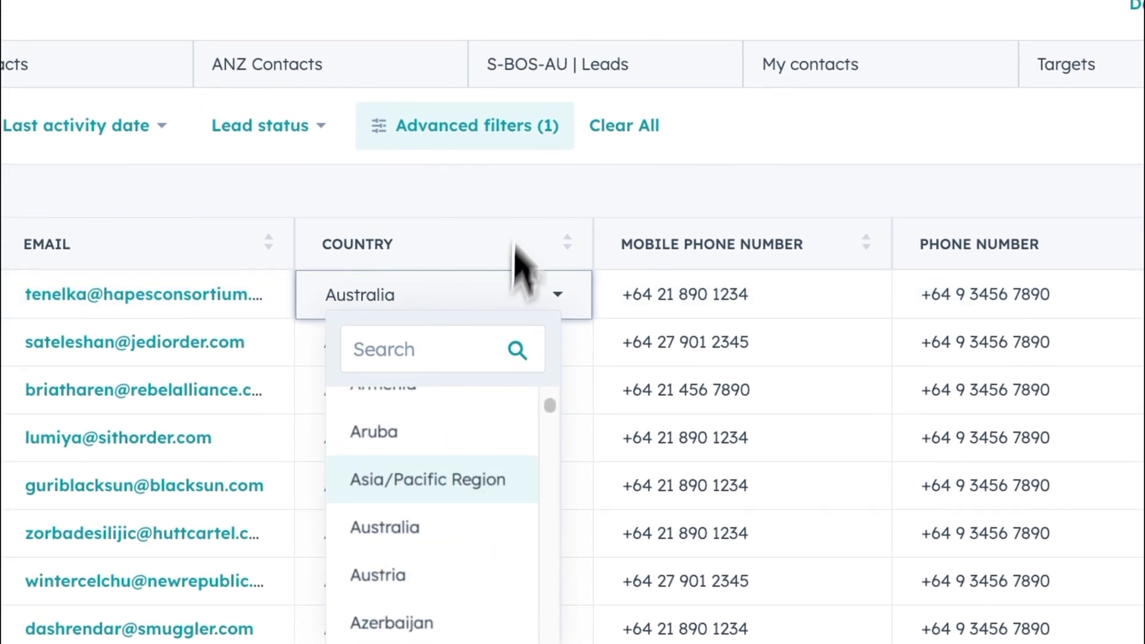
pyautogui.click(529, 196)
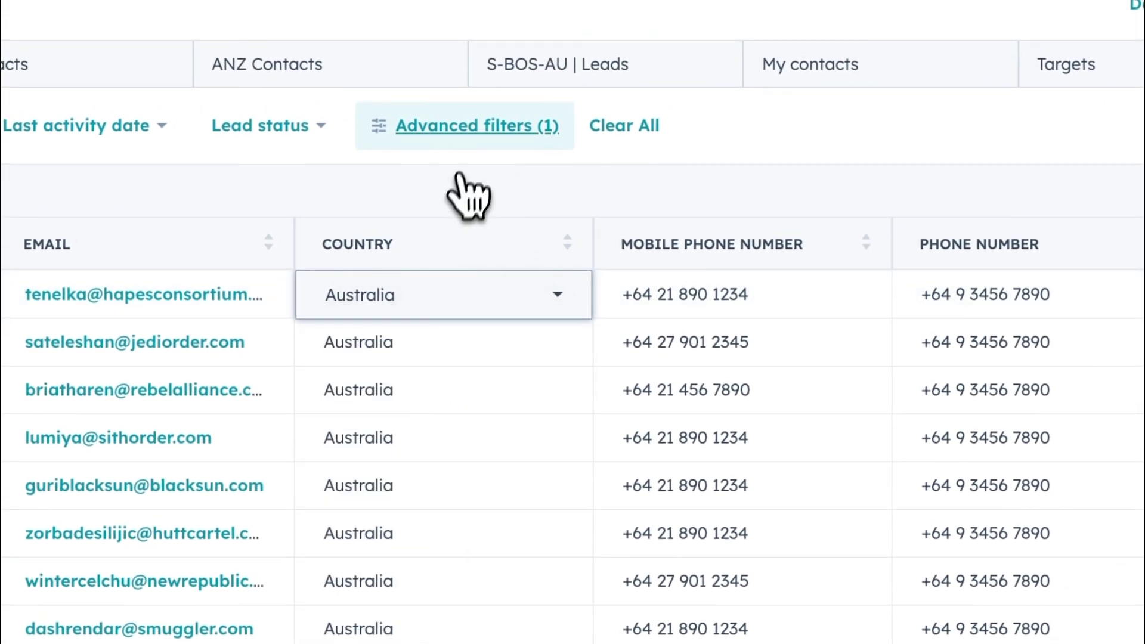
# Replace the 'Country/Region Old is known' filter with a Country filter and save the Key Targets view
pyautogui.click(470, 134)
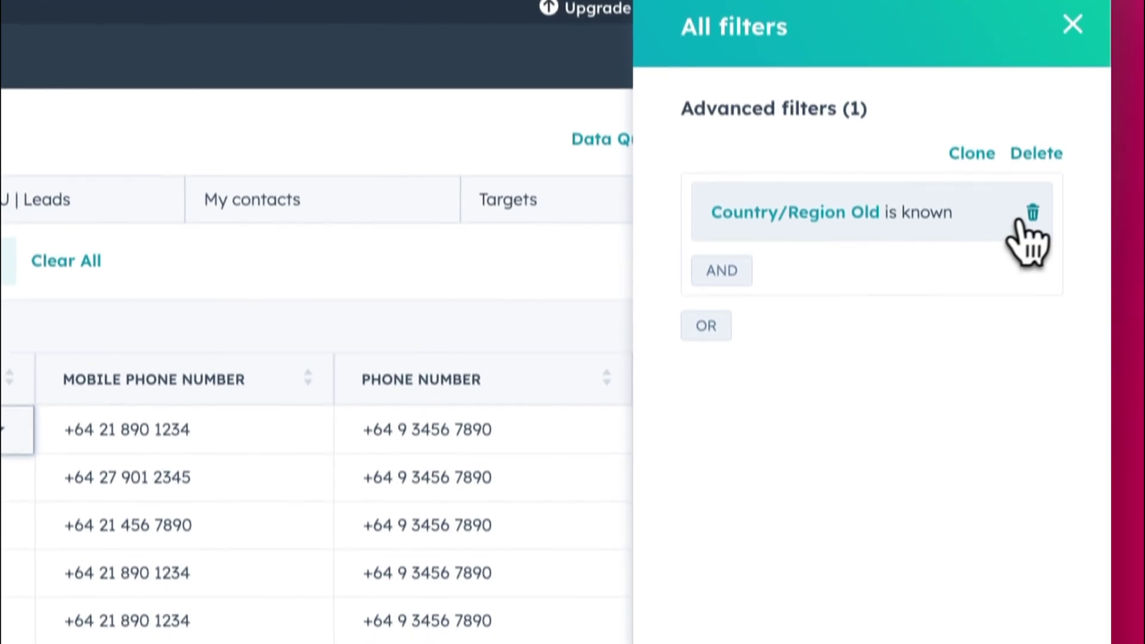
pyautogui.click(1117, 250)
pyautogui.click(901, 186)
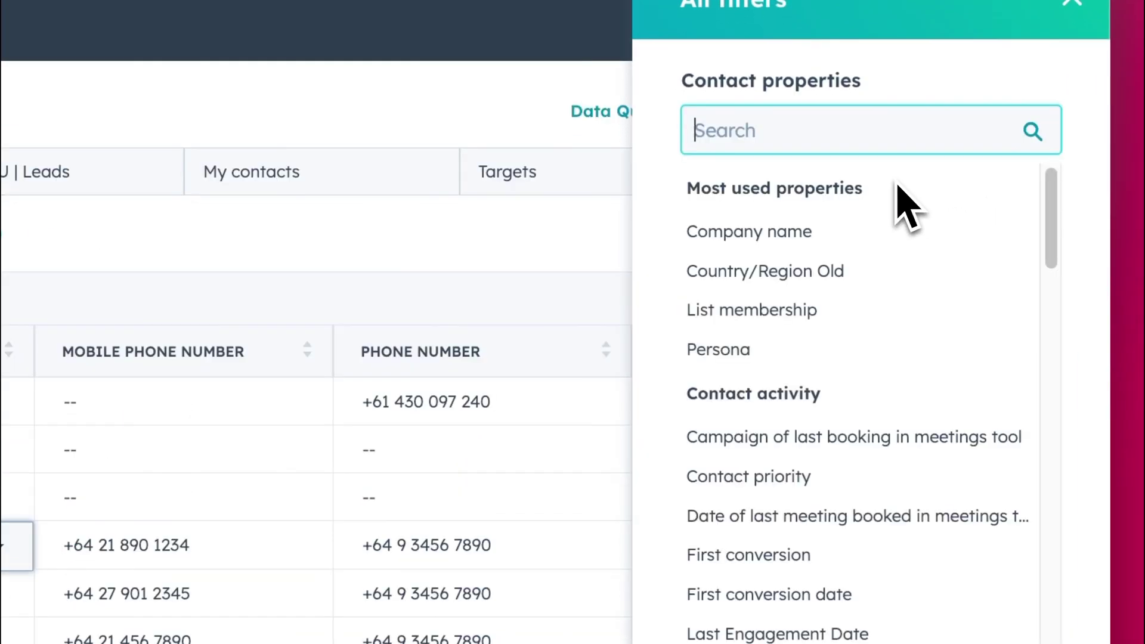
pyautogui.write('country')
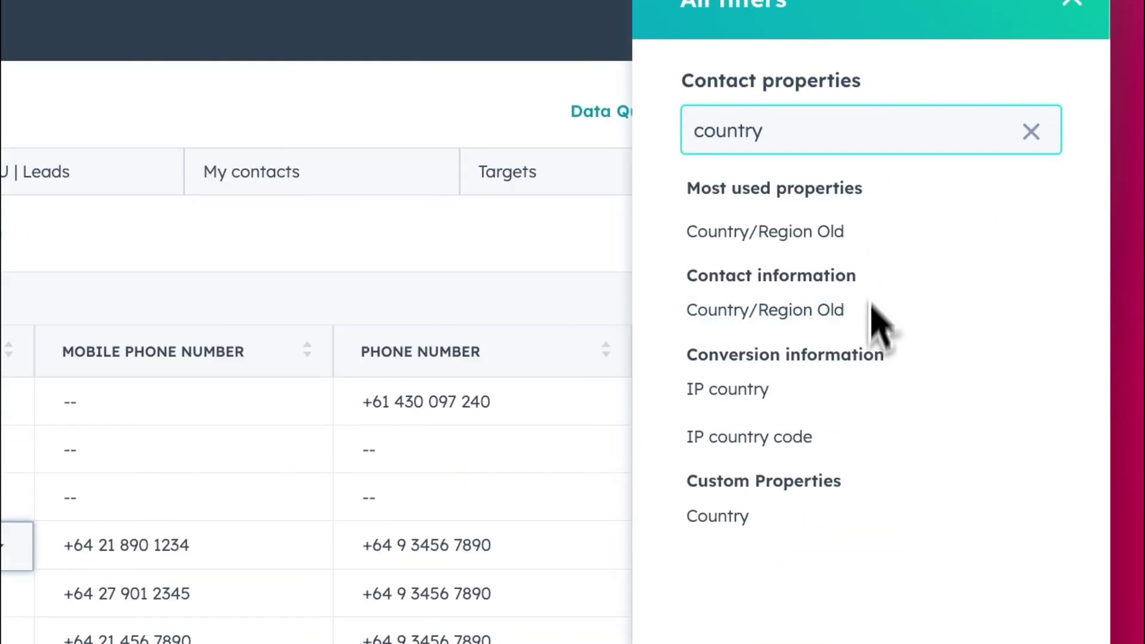
pyautogui.click(752, 515)
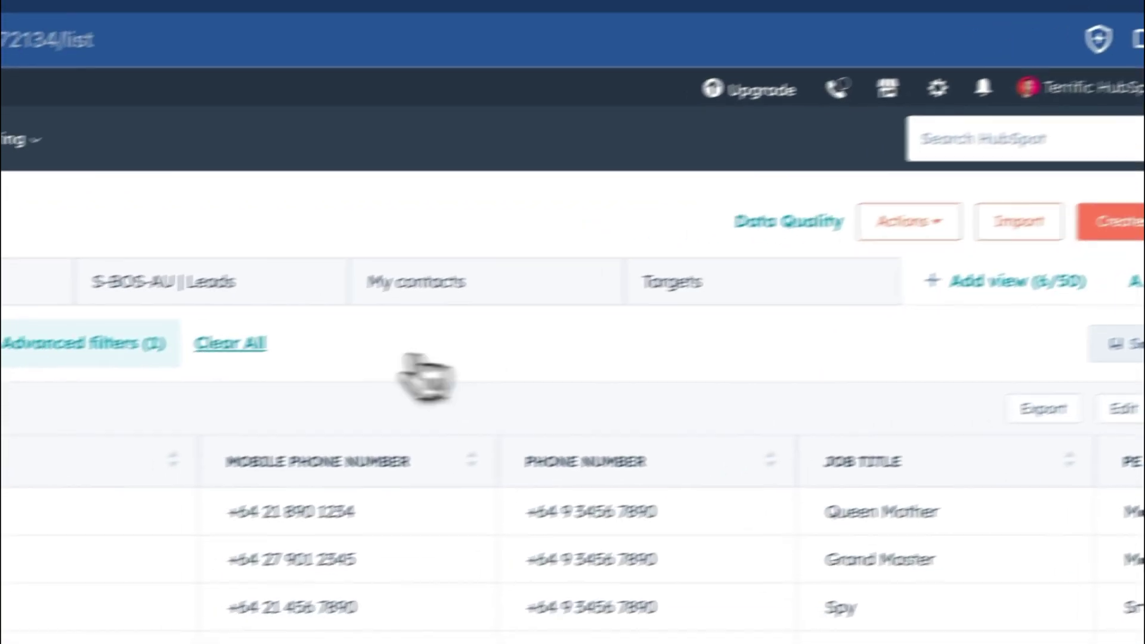
pyautogui.click(1133, 292)
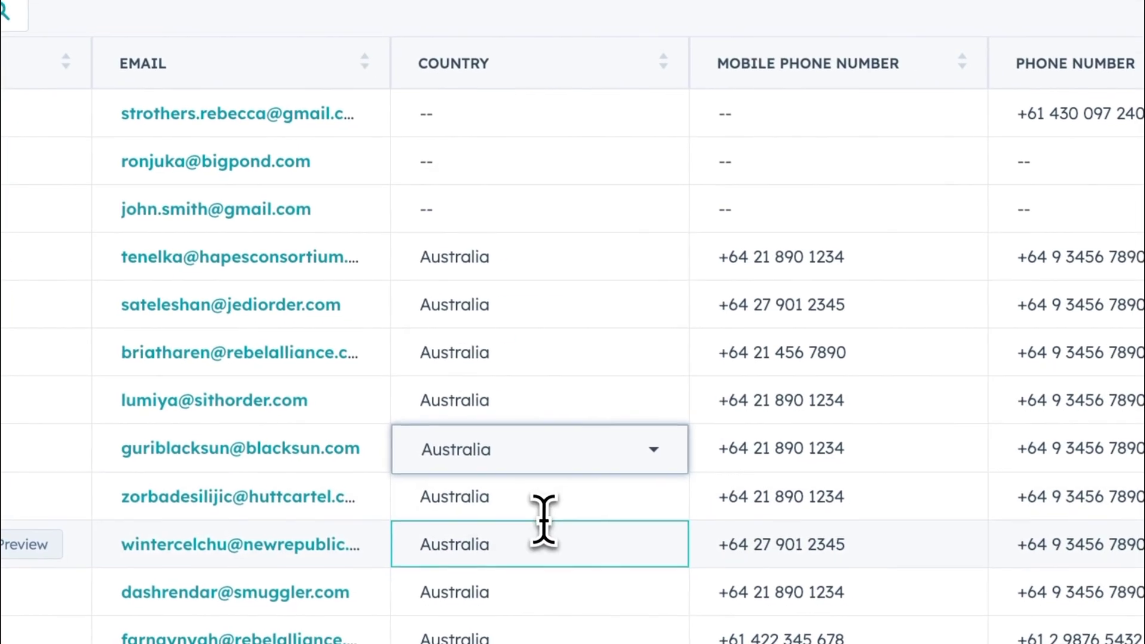
# Browse a contact's Country dropdown options without changing anything
pyautogui.click(545, 542)
pyautogui.scroll(3, 537, 435)
pyautogui.scroll(-5, 527, 417)
pyautogui.scroll(8, 533, 441)
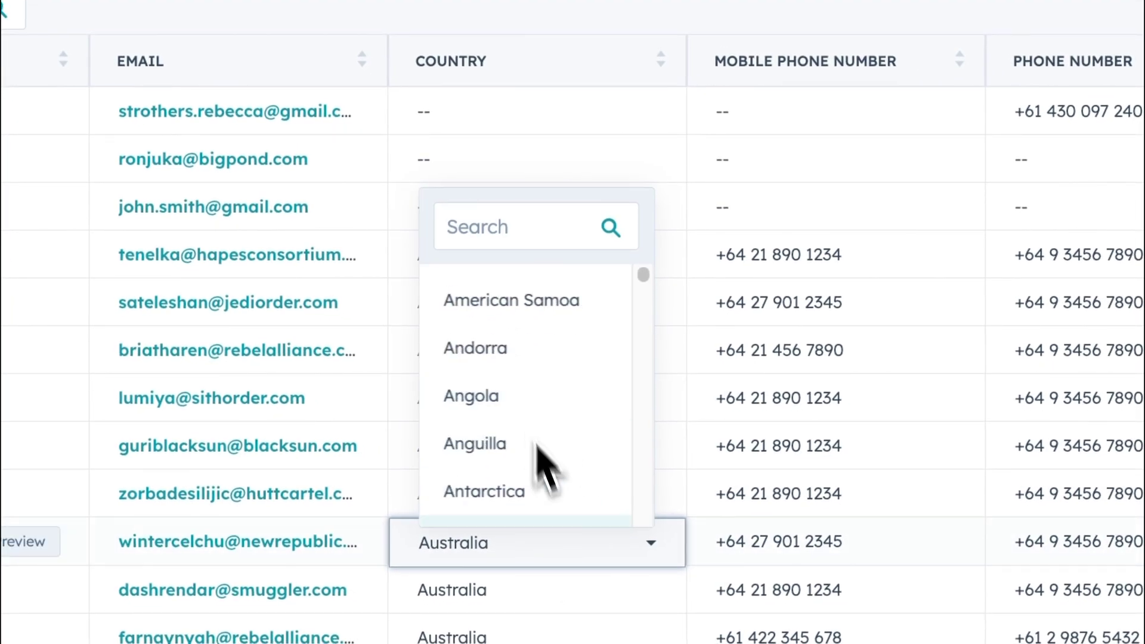
pyautogui.click(817, 118)
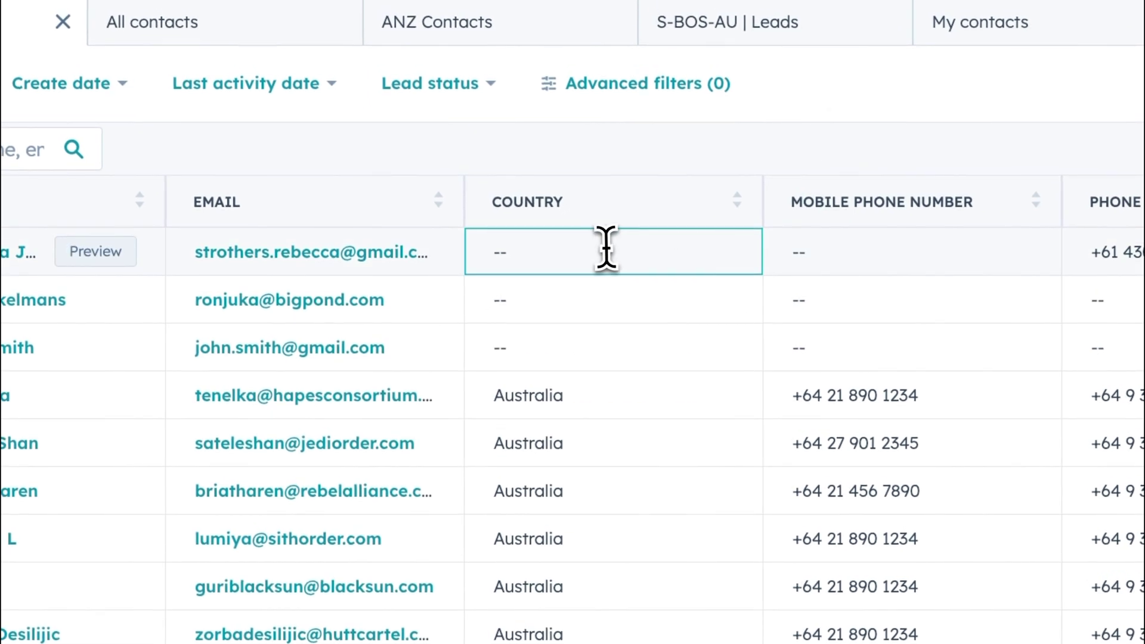
# Set the first blank contact's Country to Australia and save the edit
pyautogui.click(599, 238)
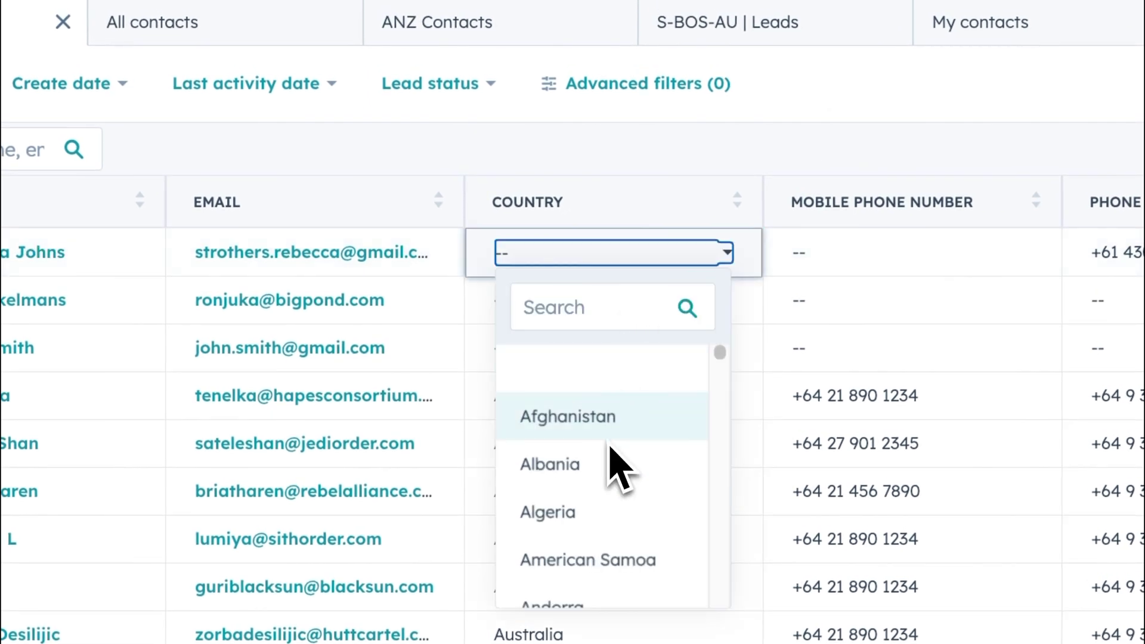
pyautogui.click(634, 310)
pyautogui.write('aus')
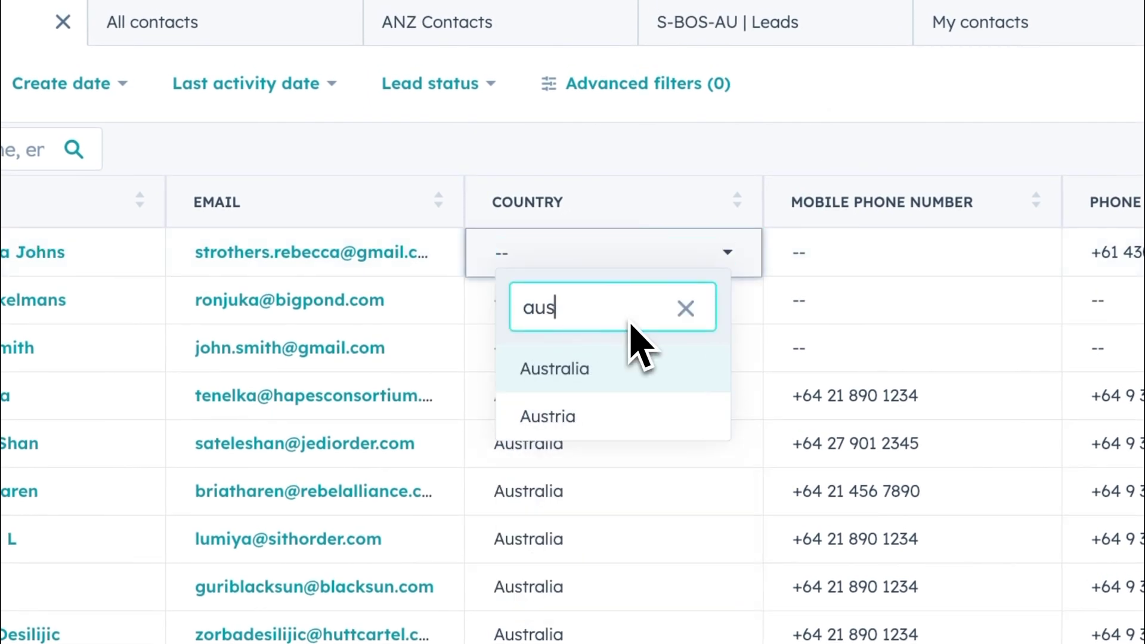
pyautogui.click(632, 366)
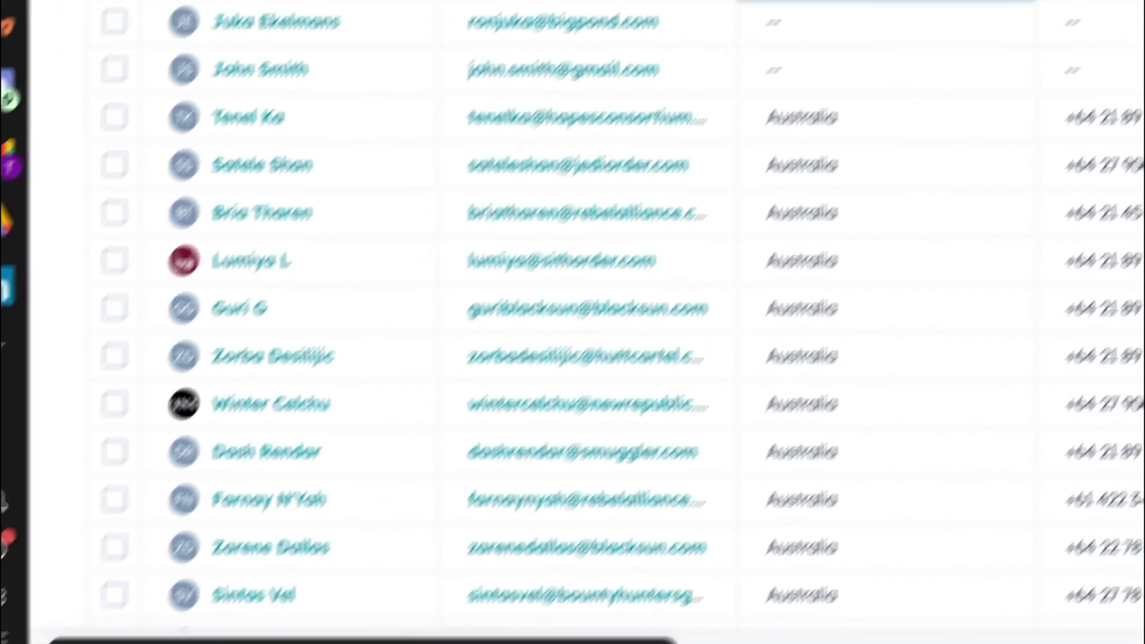
pyautogui.click(714, 601)
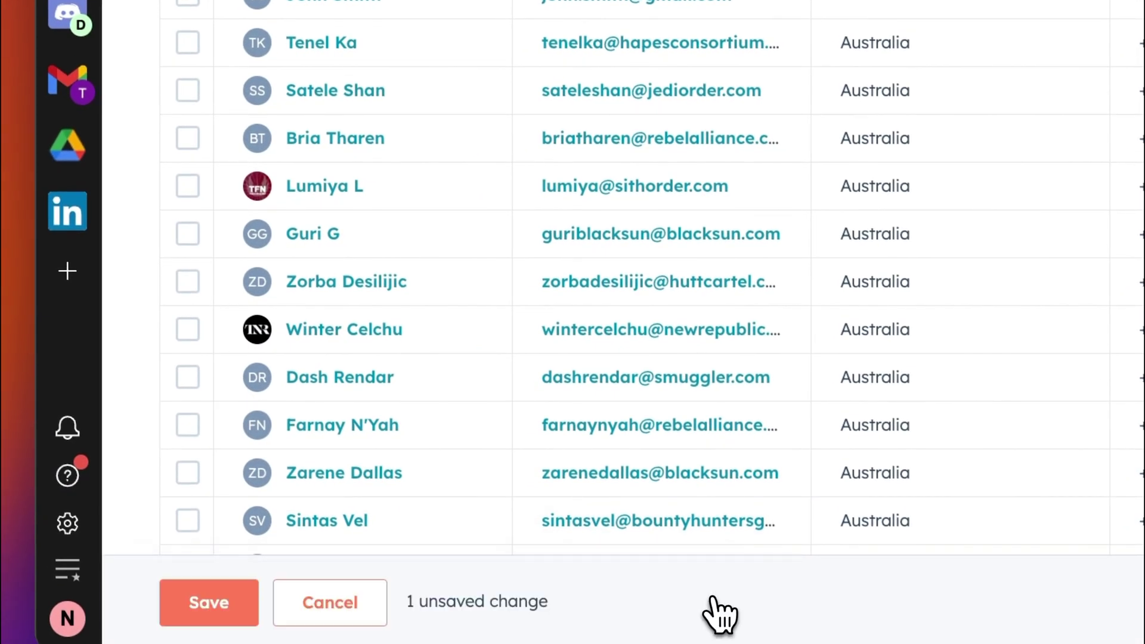
pyautogui.click(240, 604)
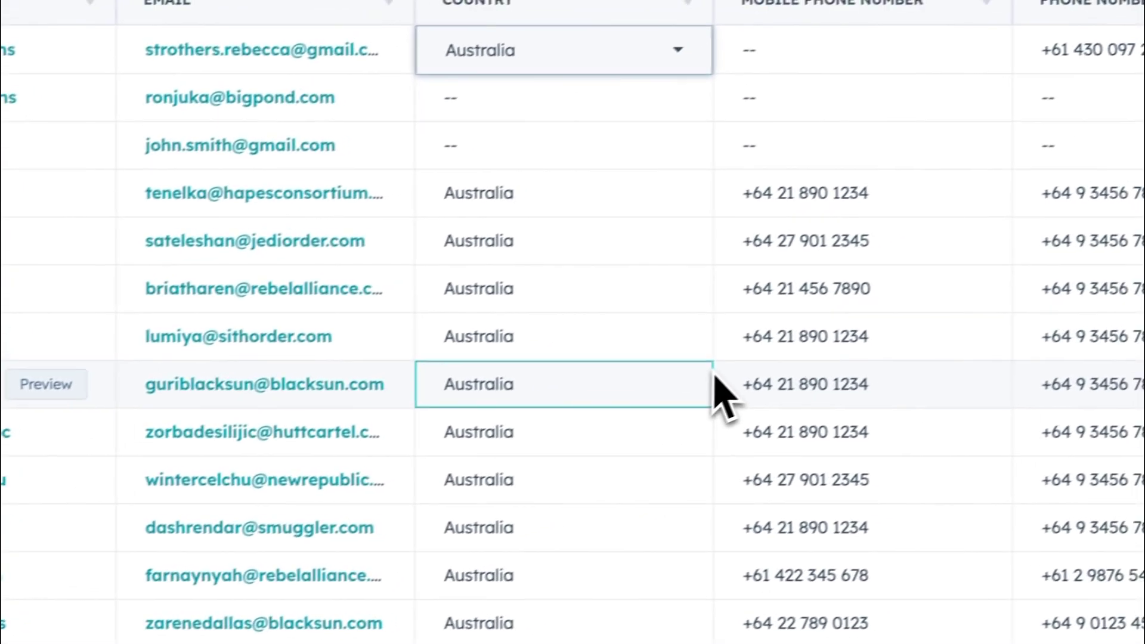